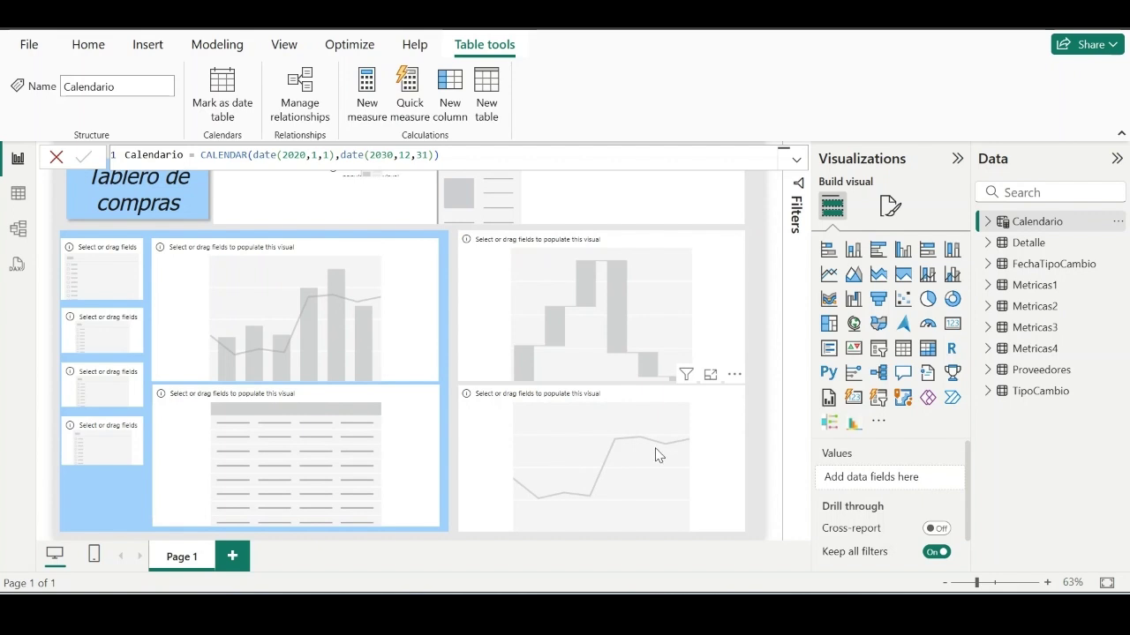
- Assign the Ann field from the Calendario table to the X-axis of the Compras anuales combo chart
left_click(442, 392)
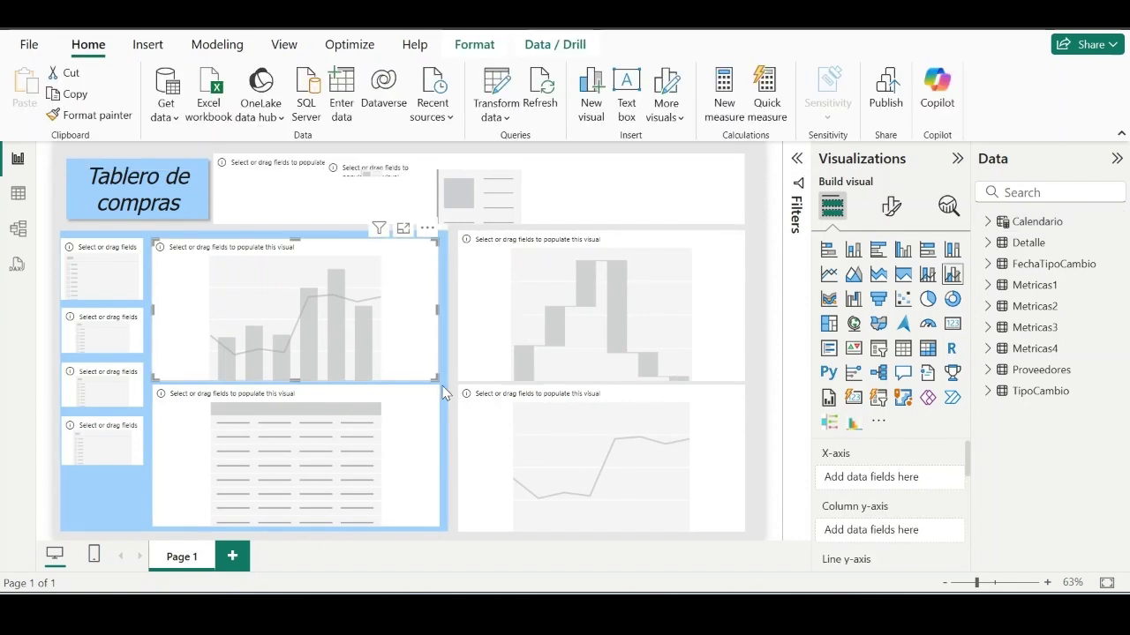
left_click(988, 222)
left_click_drag(1052, 242, 898, 488)
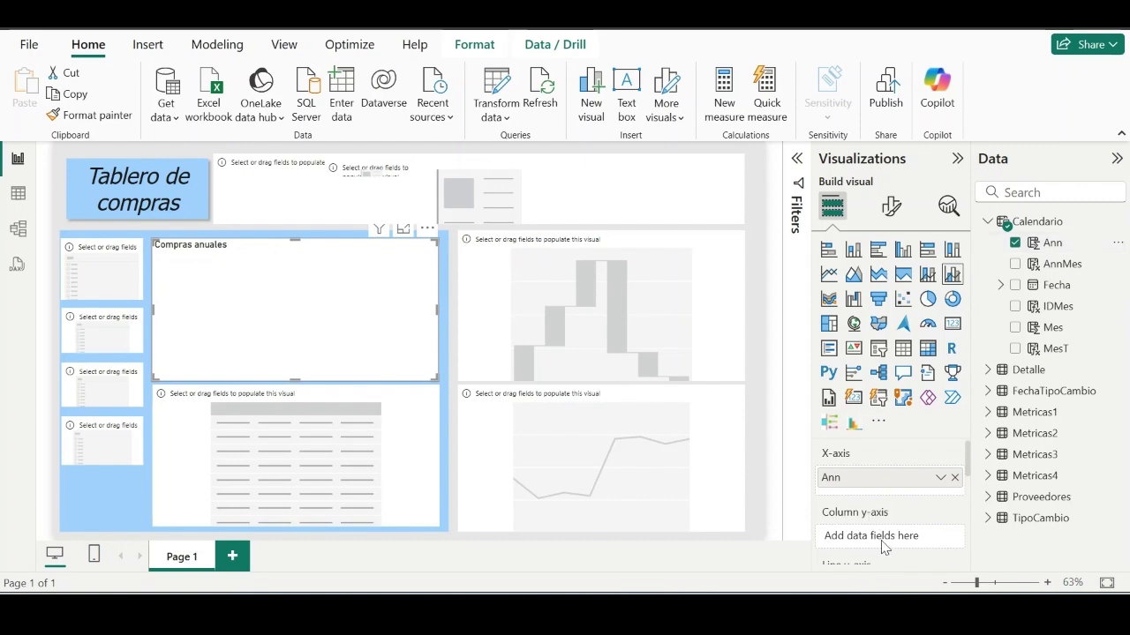
- Add a calculated column to the Detalle table: Monto_CompradoUSD=Detalle[costo unitario]*Detalle[cantidad comprada]
left_click(18, 193)
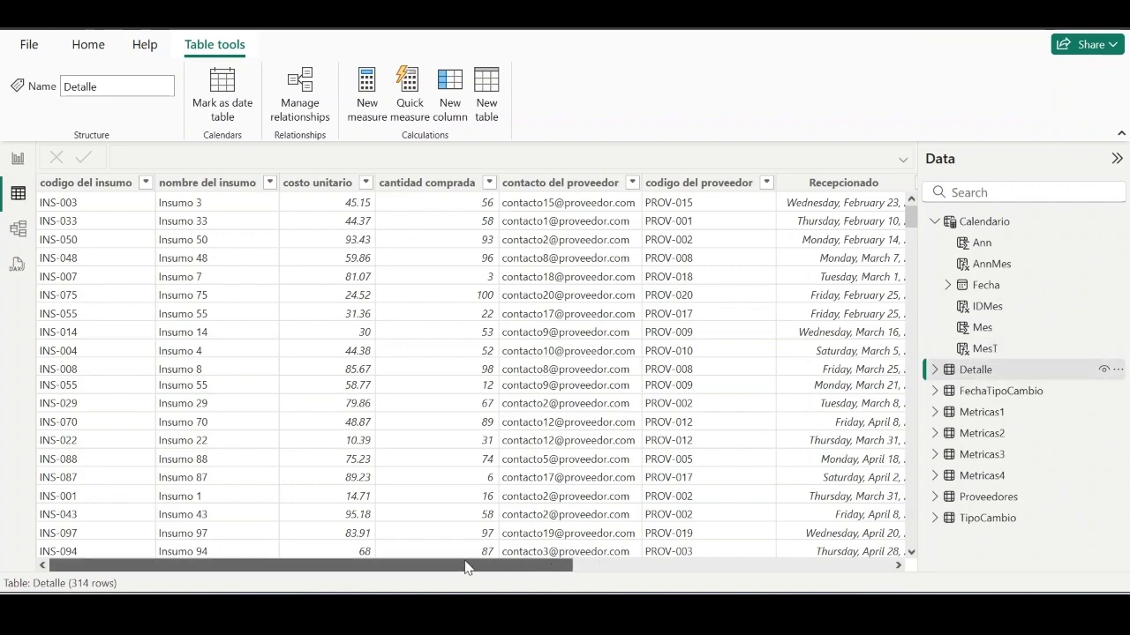
left_click_drag(508, 572, 485, 575)
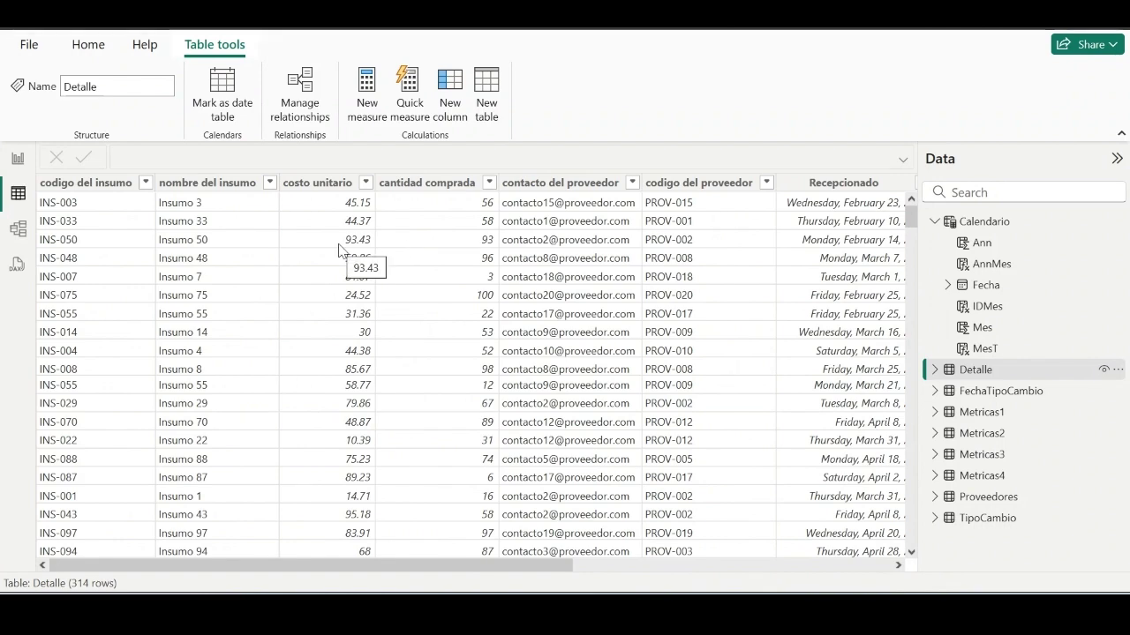
scroll(623, 574, "right", 1)
scroll(623, 574, "right", 5)
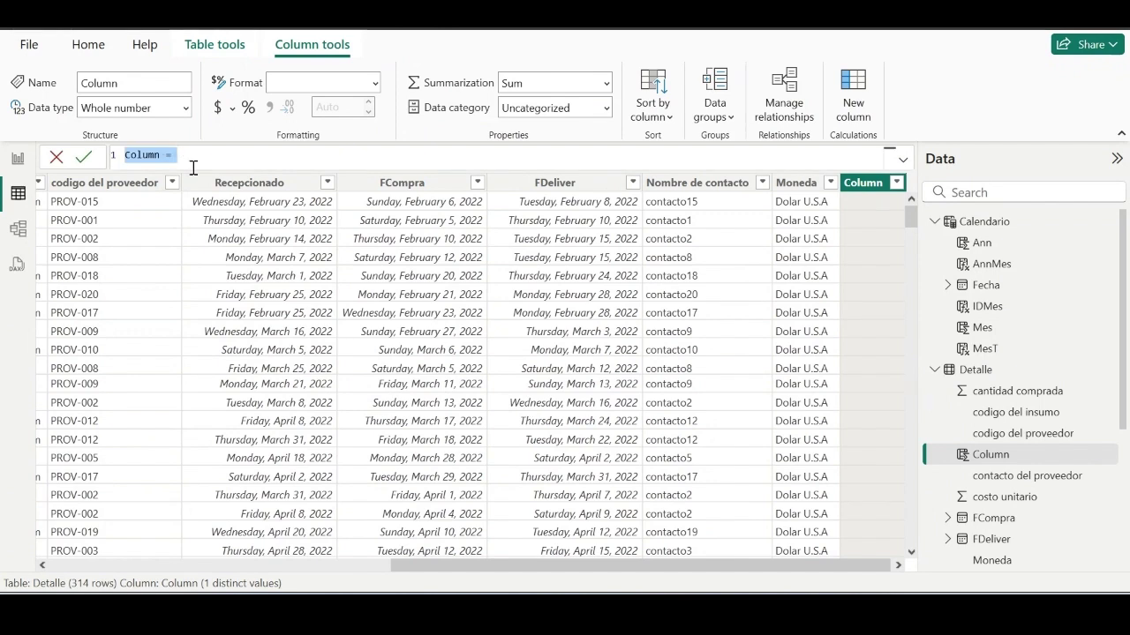
type("Monto_Compra_USD")
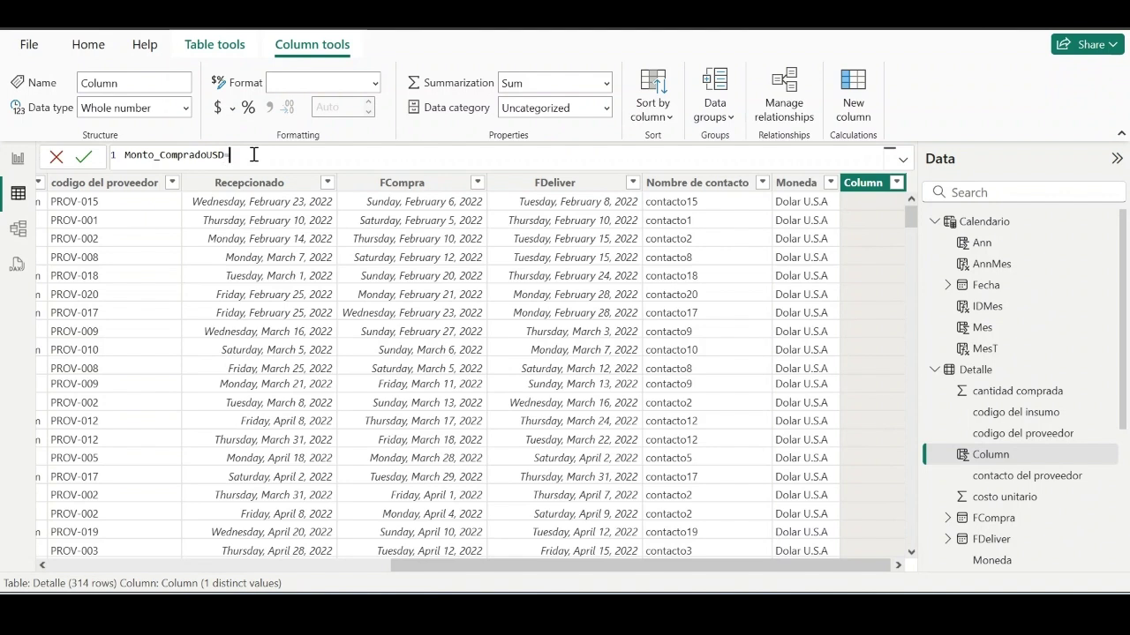
type("=cos")
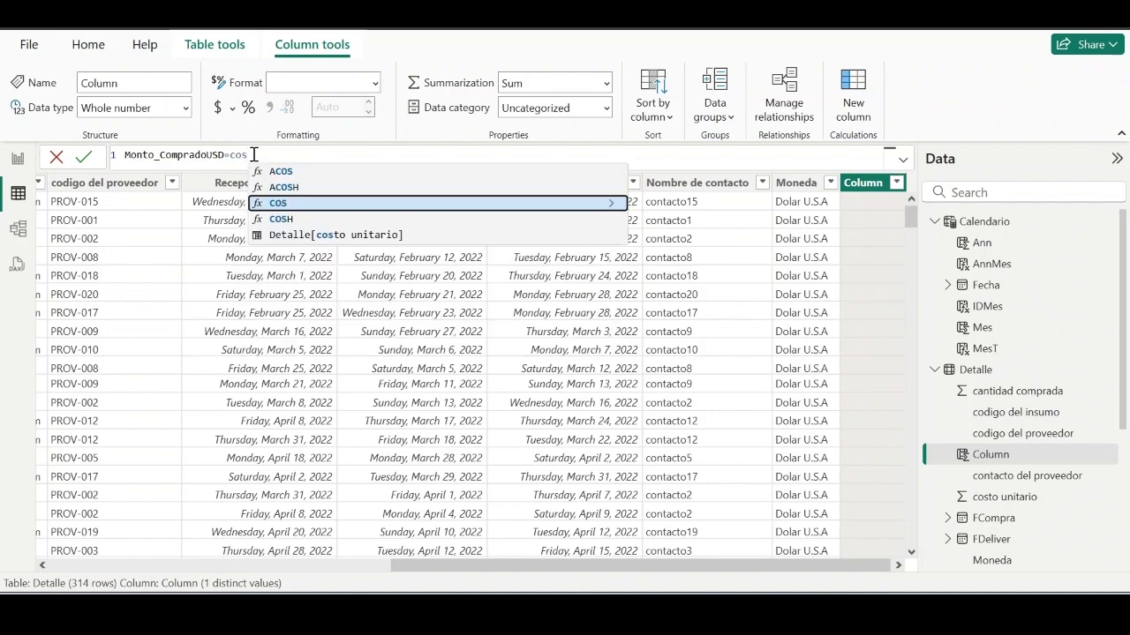
key("Down")
key("Down")
key("Tab")
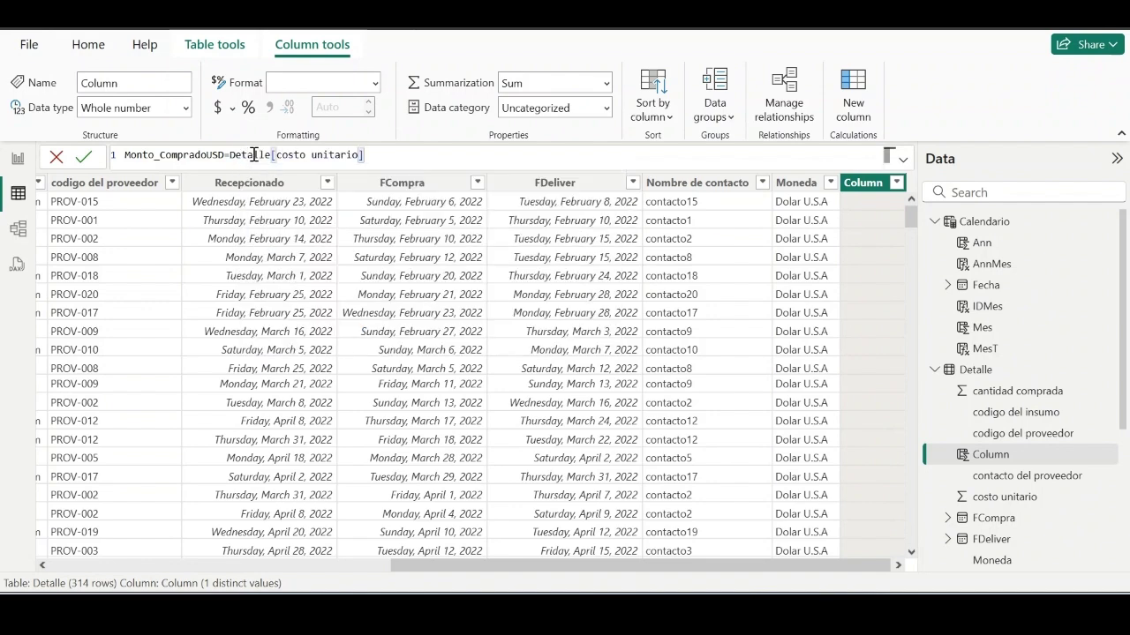
type("*cant")
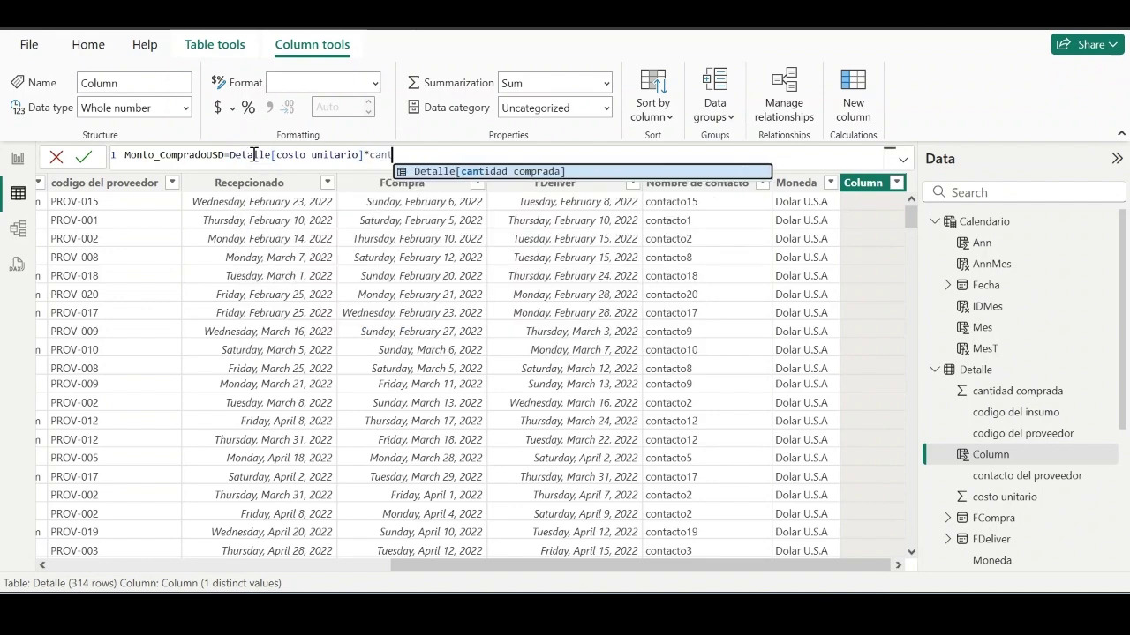
key("Tab")
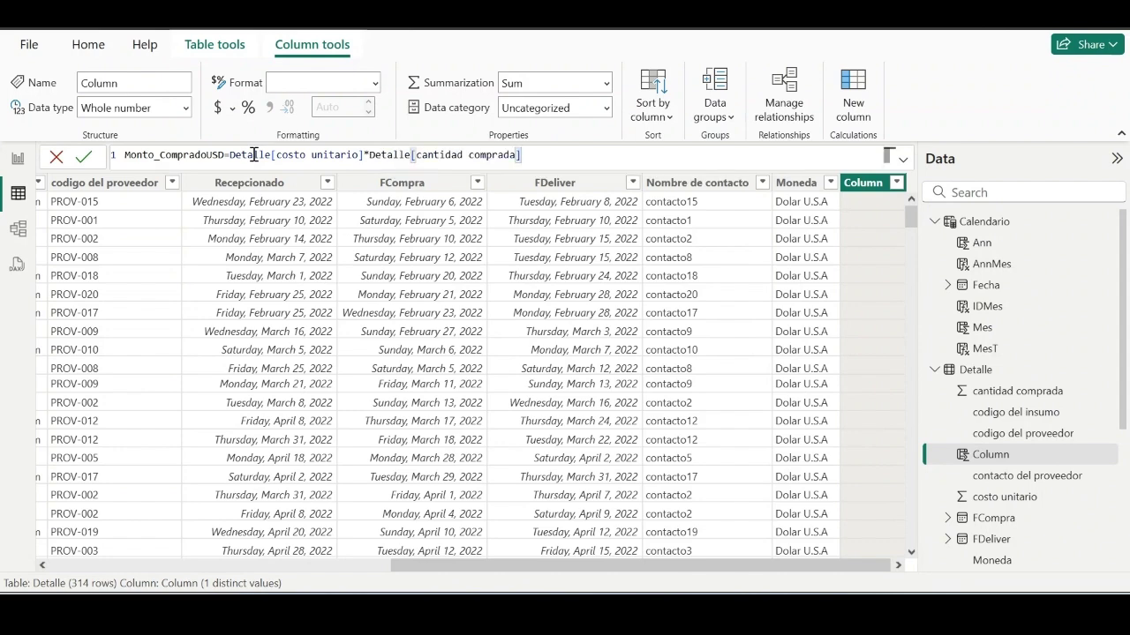
key("Return")
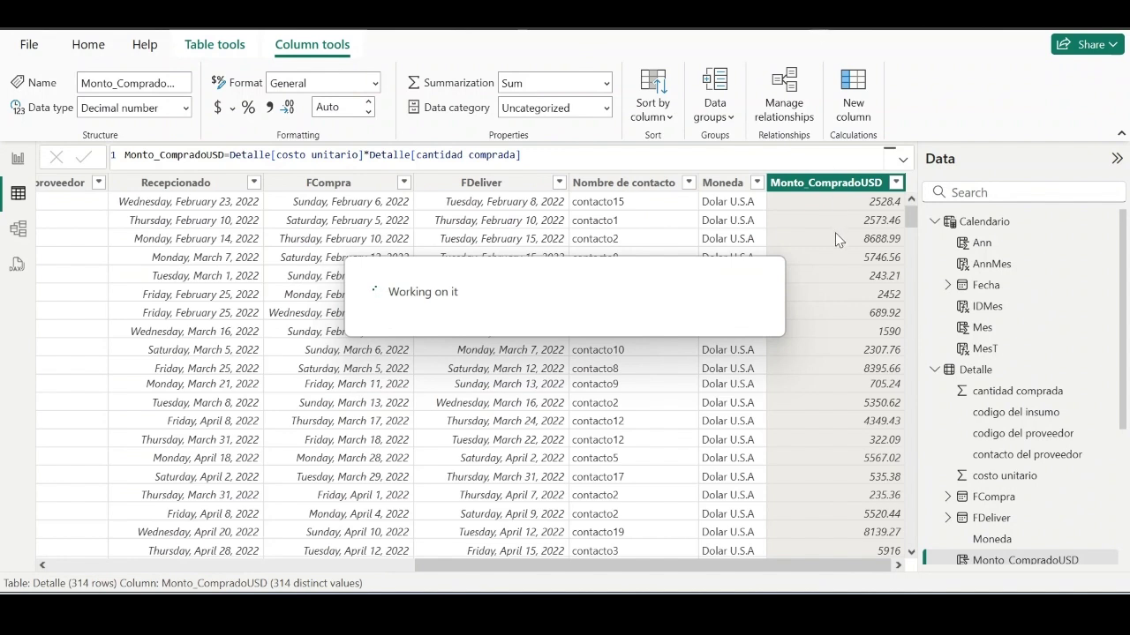
- Back in the report, create a measure in the Metricas1 table: USD = sum(Detalle[Monto_CompradoUSD])
left_click(19, 160)
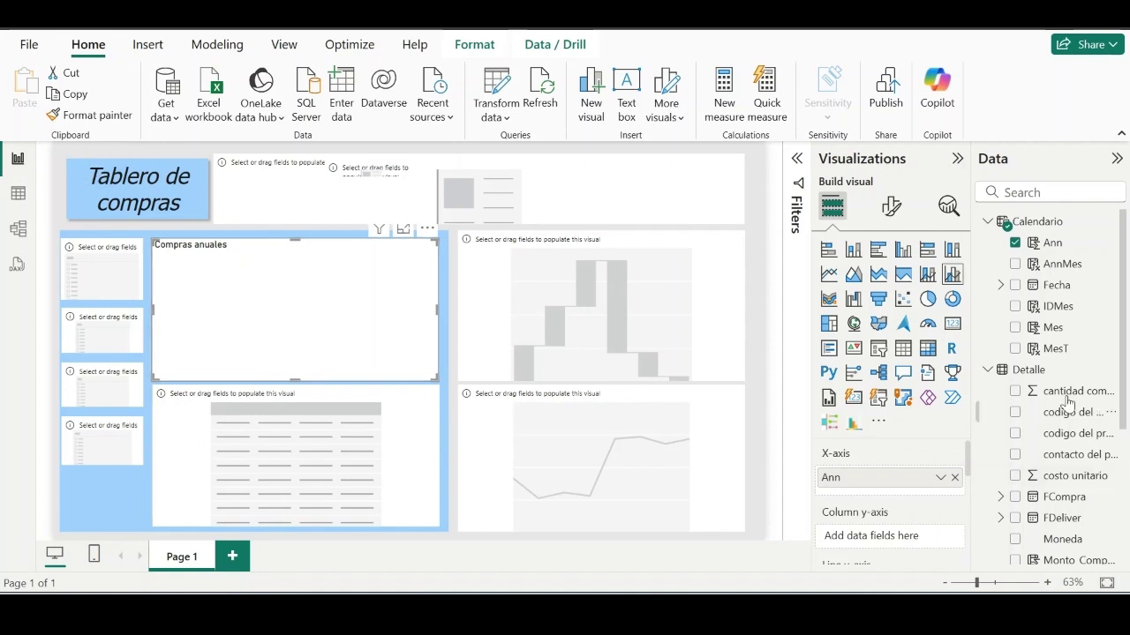
left_click(988, 372)
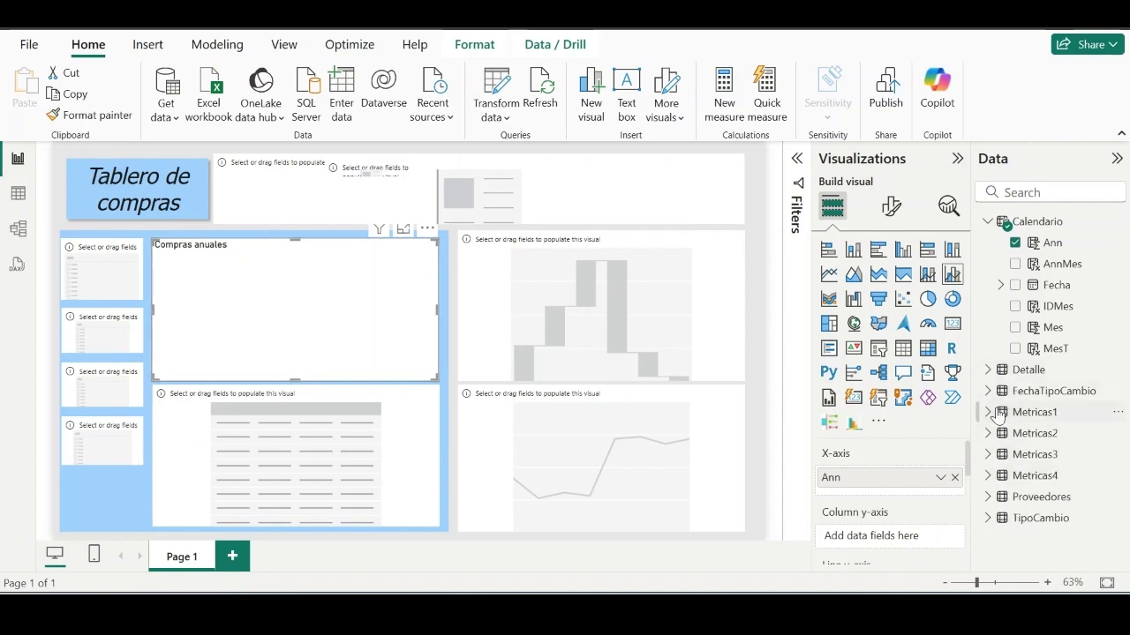
left_click(989, 412)
left_click(1118, 412)
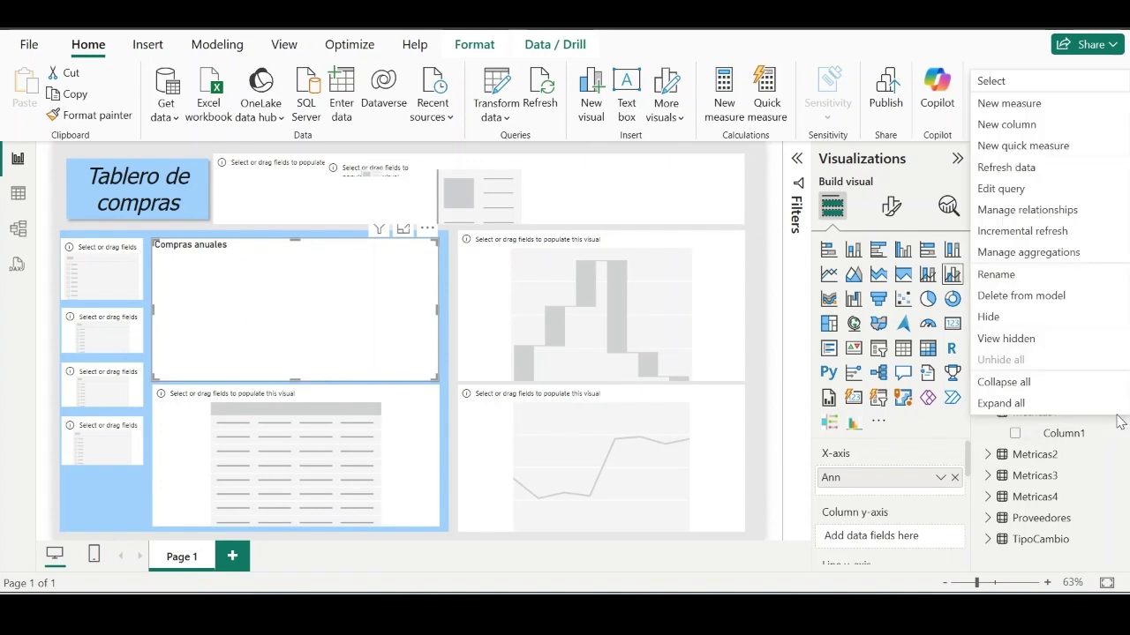
left_click(1032, 103)
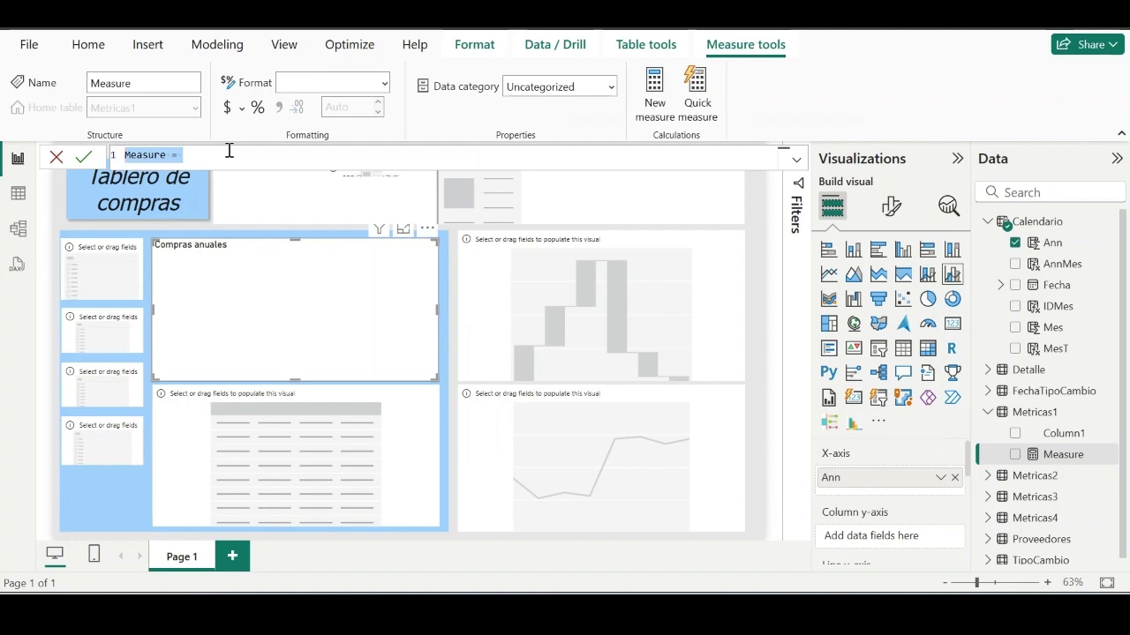
type("USD = sum(Detalle[Monto_CompradoUSD])")
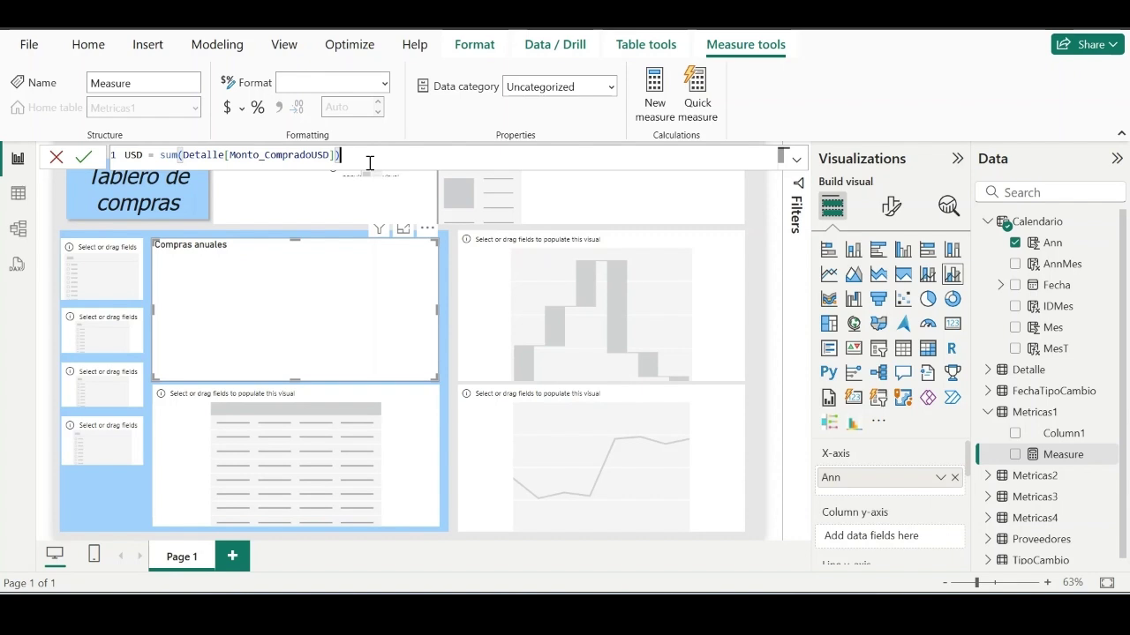
key("Return")
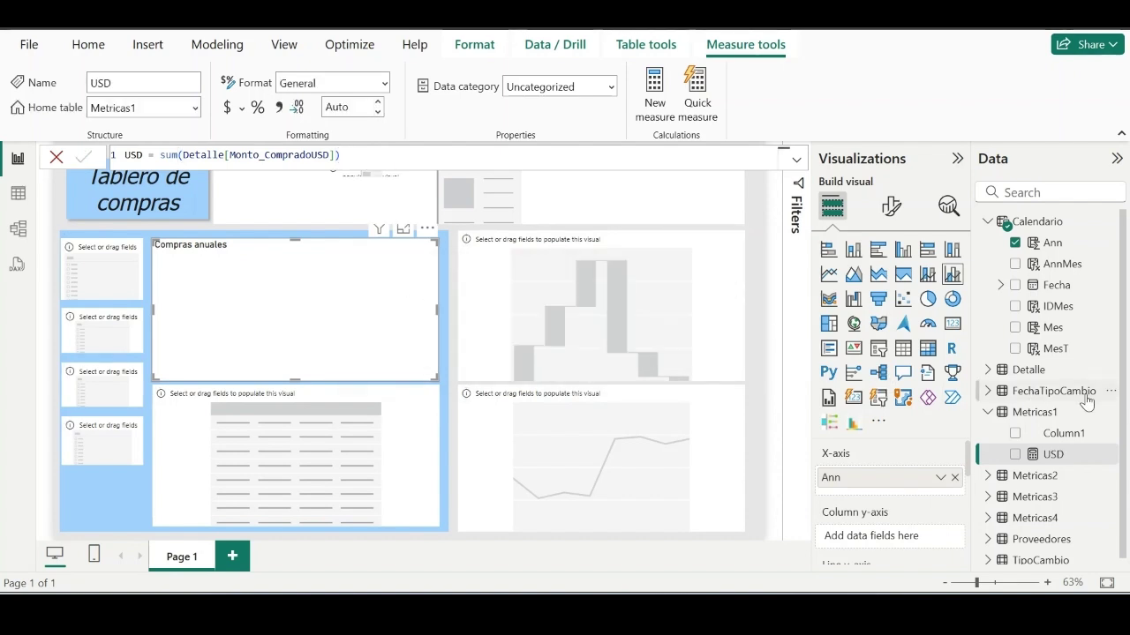
- Delete the placeholder column Column1 of the Metricas1 table from the model
left_click(1110, 439)
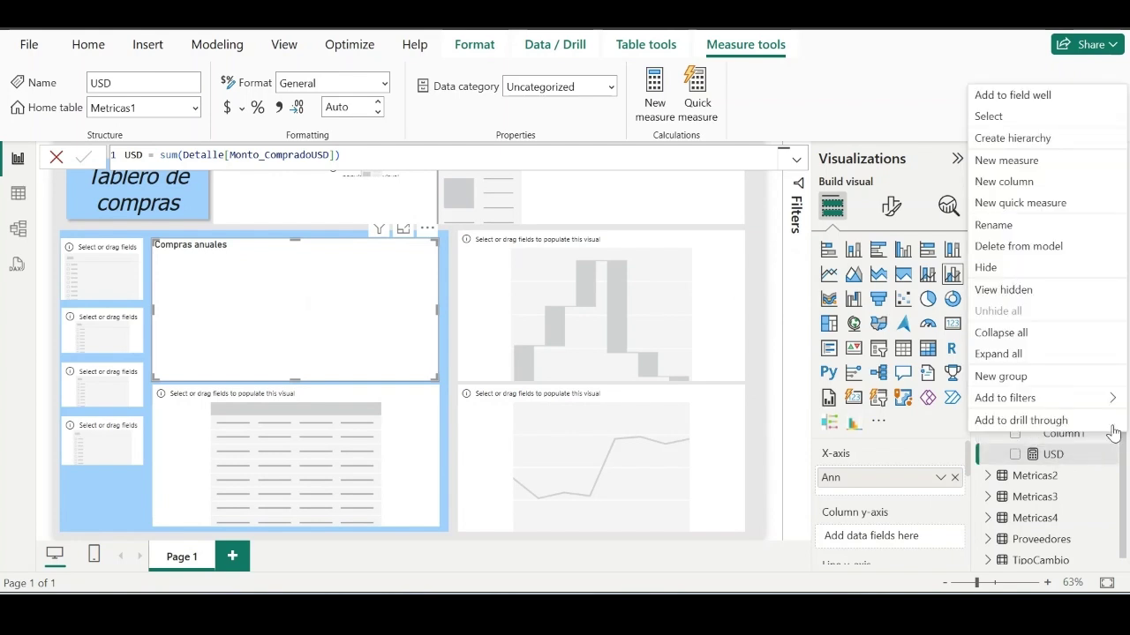
left_click(1006, 247)
left_click(668, 346)
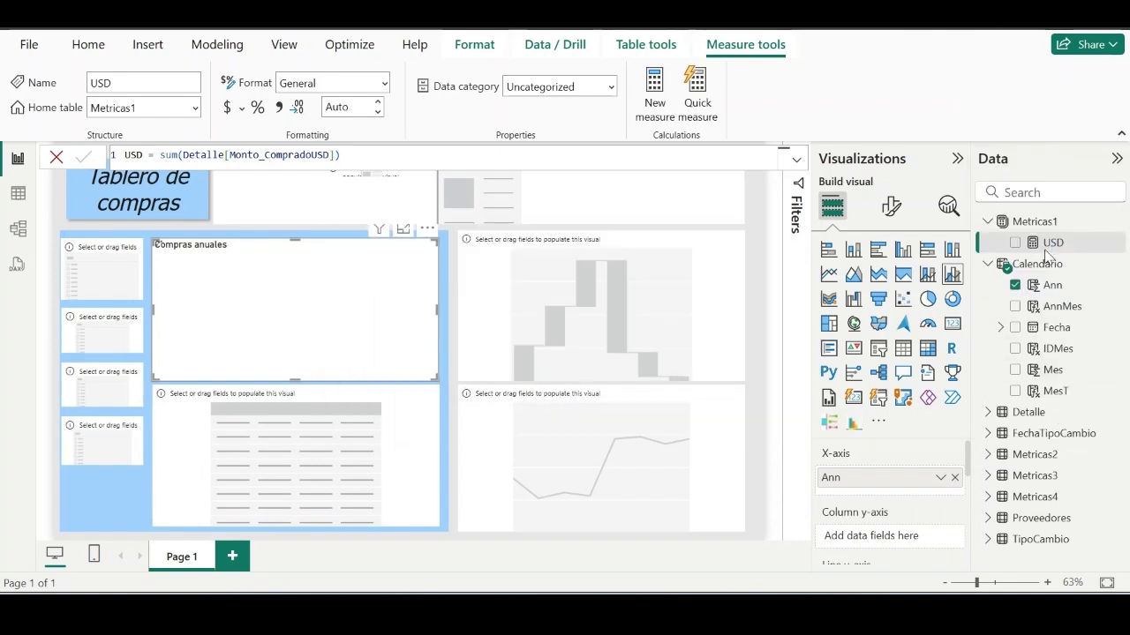
- Assign the USD measure to the Compras anuales chart's column y-axis and enlarge the chart in focus mode
left_click_drag(1052, 244, 909, 536)
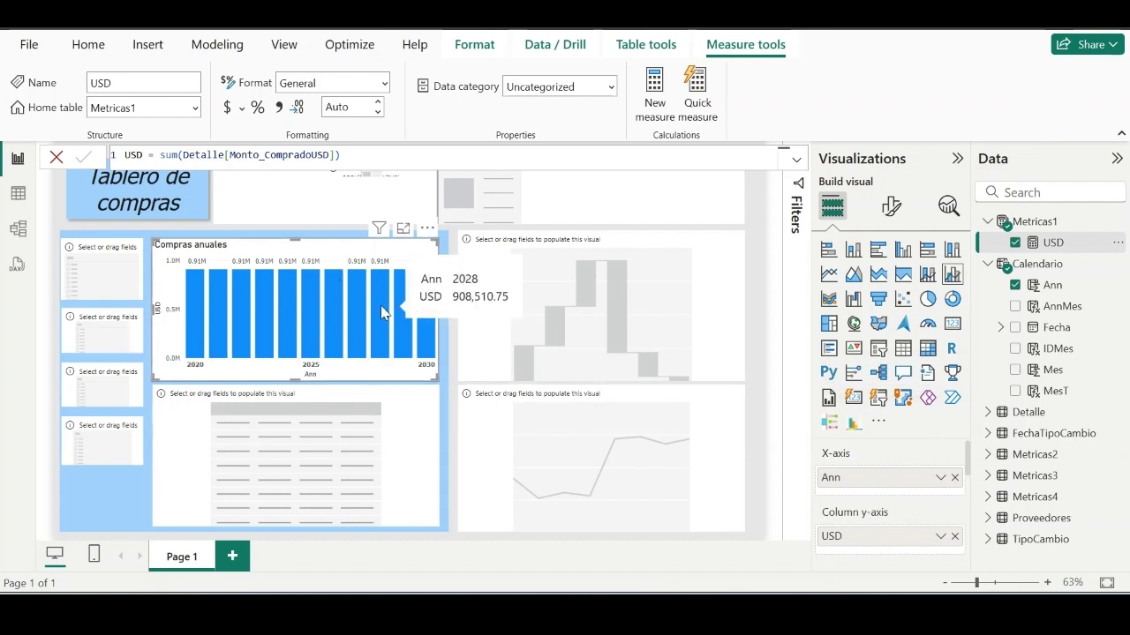
left_click(403, 229)
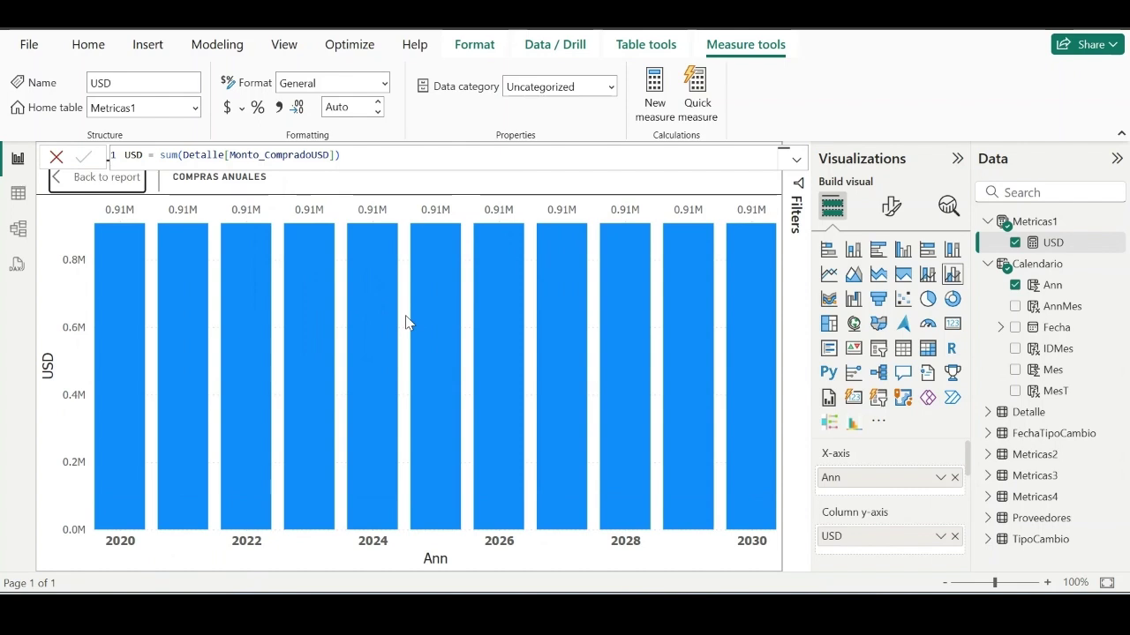
- In the data model, relate FCompra of the Detalle table to Fecha of the Calendario table
left_click(18, 228)
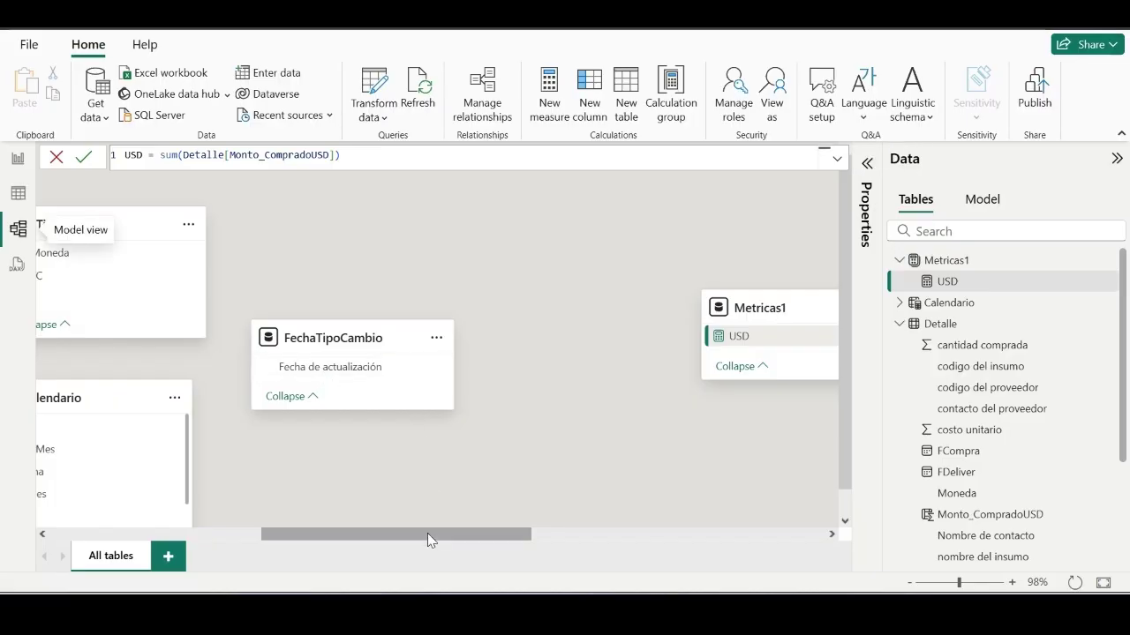
left_click_drag(429, 536, 175, 536)
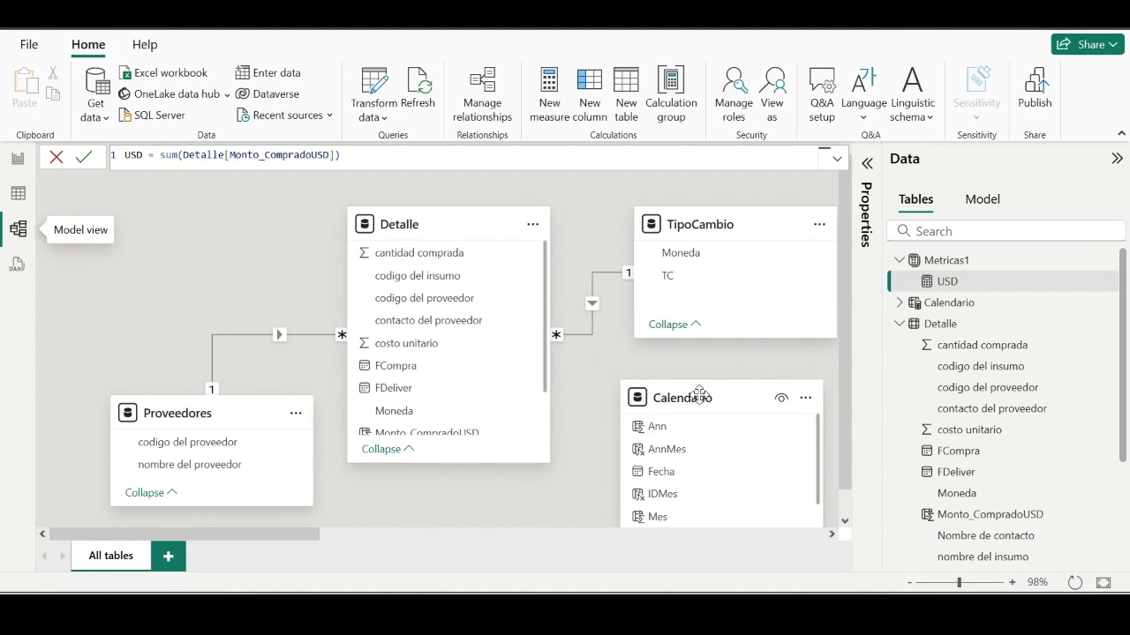
left_click_drag(698, 396, 705, 369)
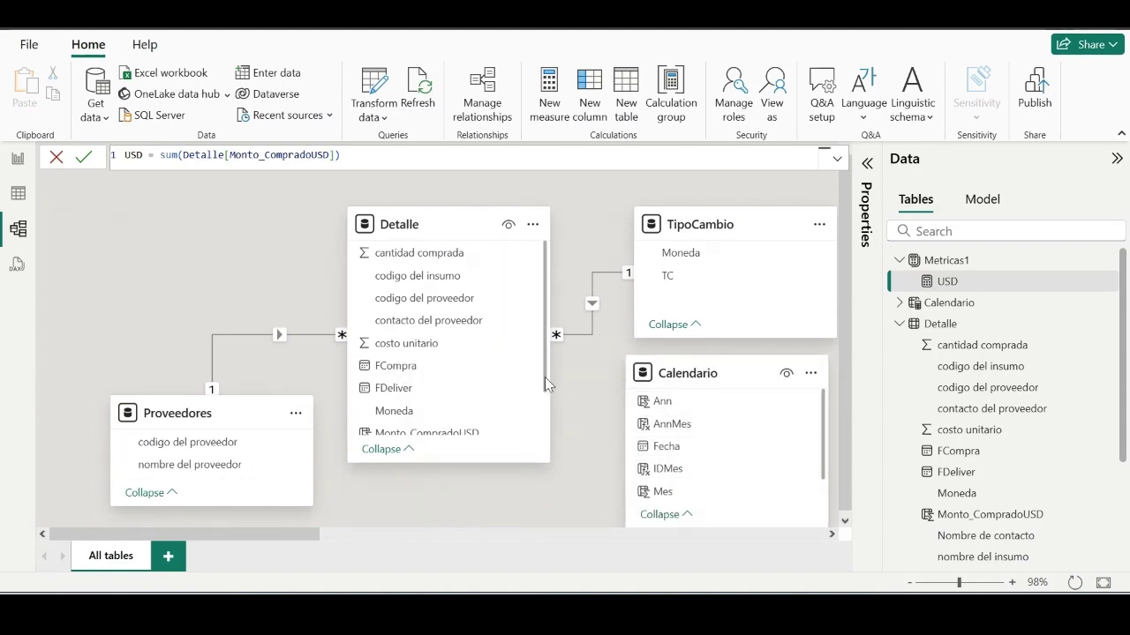
left_click_drag(433, 374, 680, 455)
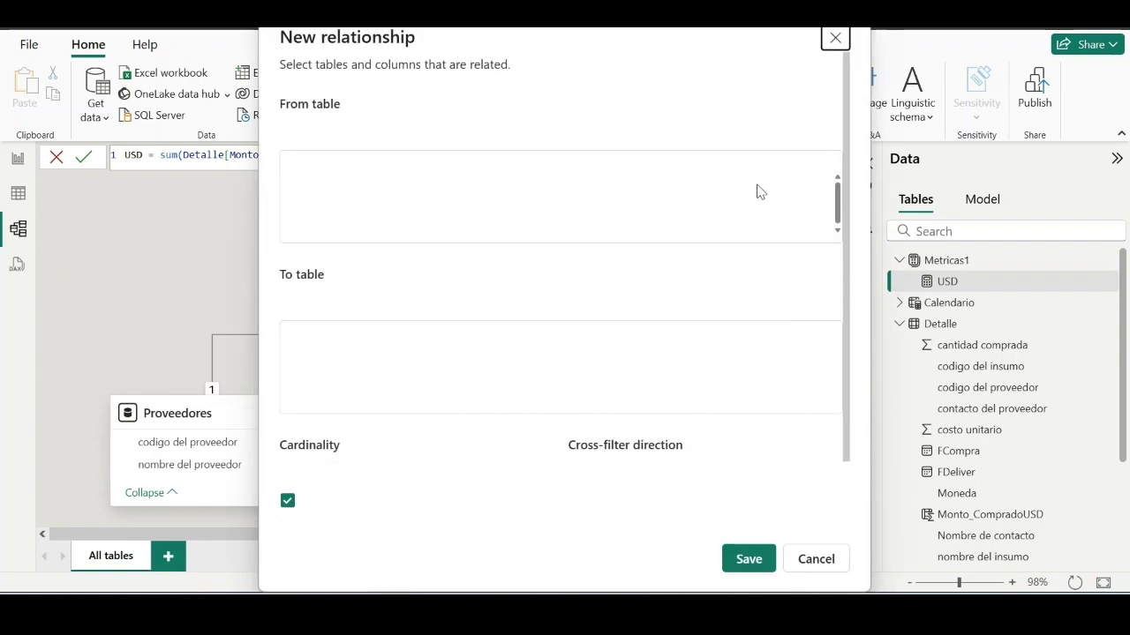
left_click(749, 561)
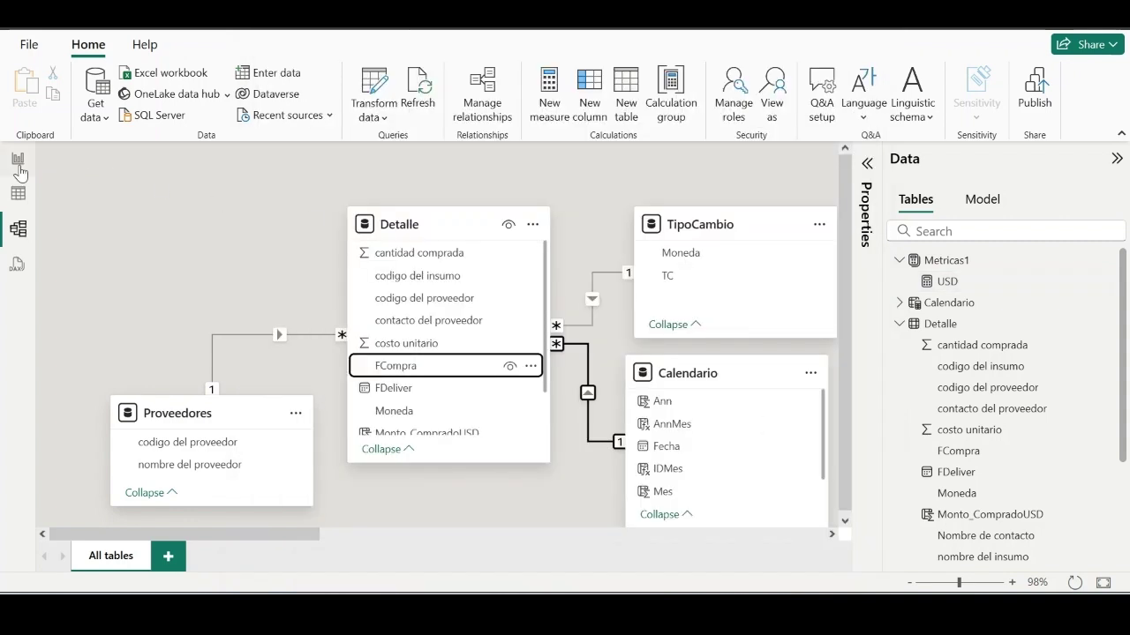
- Go back to the full report page from the focused Compras anuales chart and check its yearly columns
left_click(17, 161)
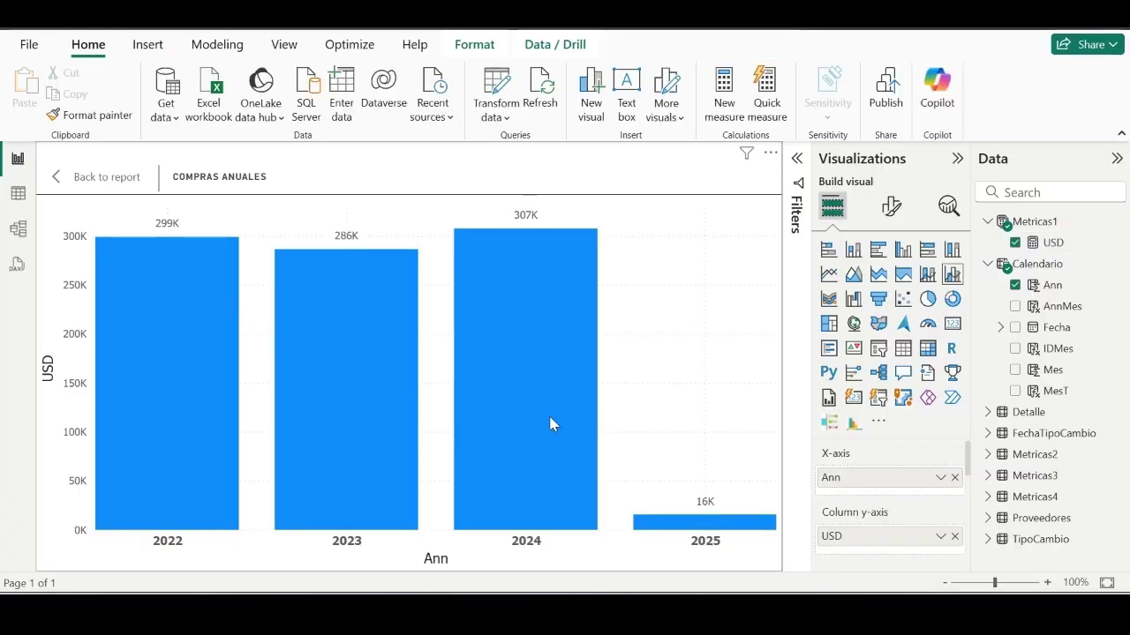
left_click(81, 181)
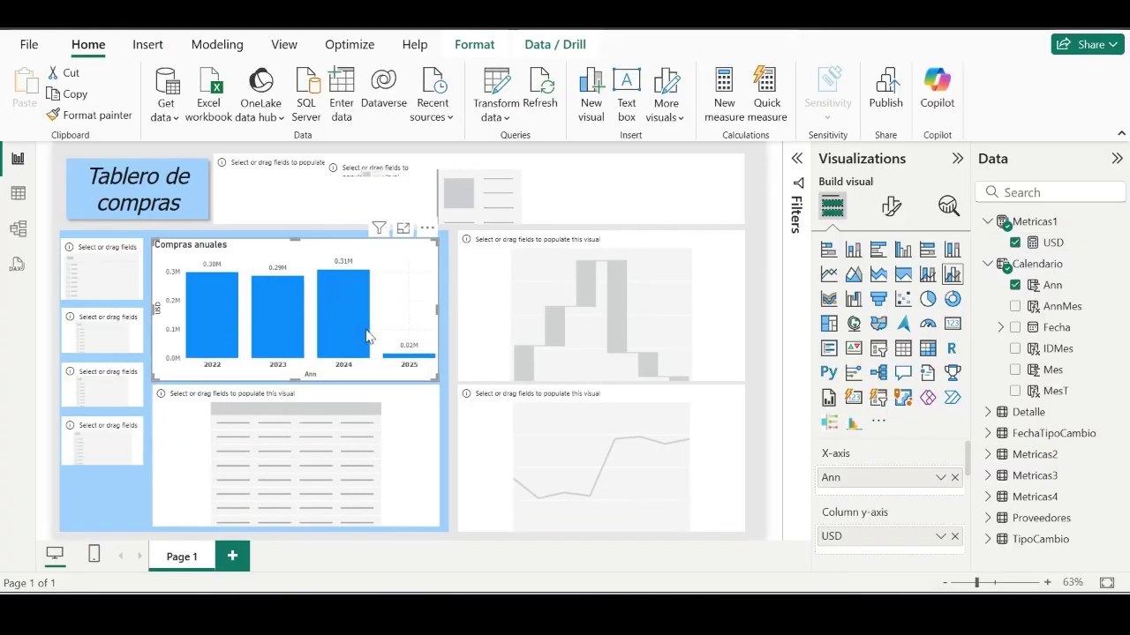
mouse_move(337, 308)
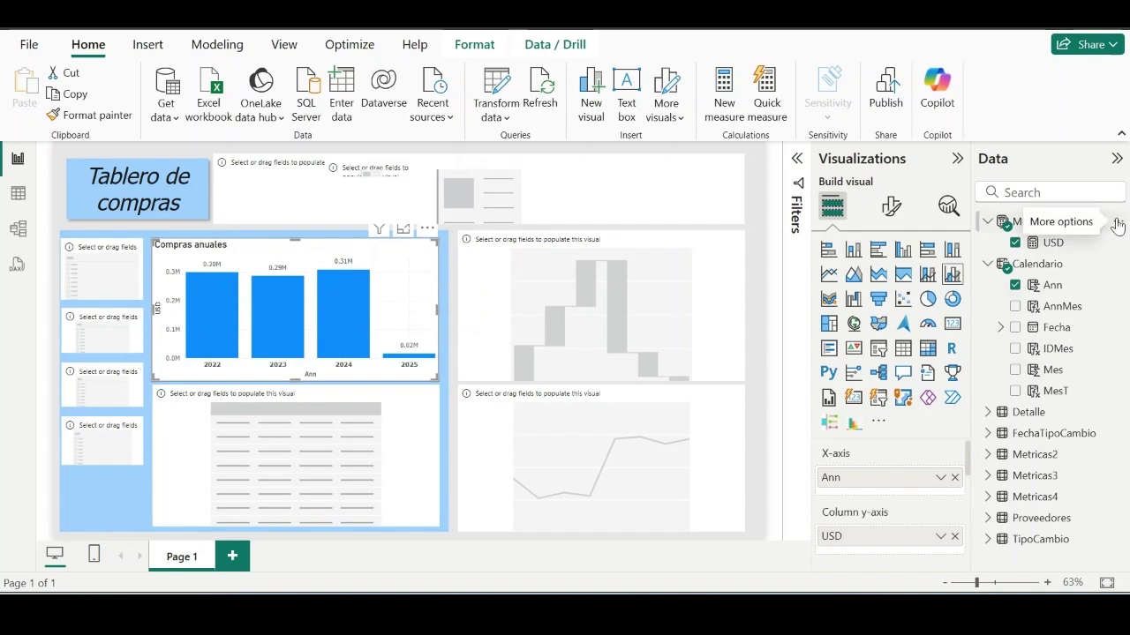
- Create a measure in the Metricas1 table: USD Acumulado = TOTALYTD([USD],Calendario[Fecha])
left_click(1117, 222)
left_click(1037, 252)
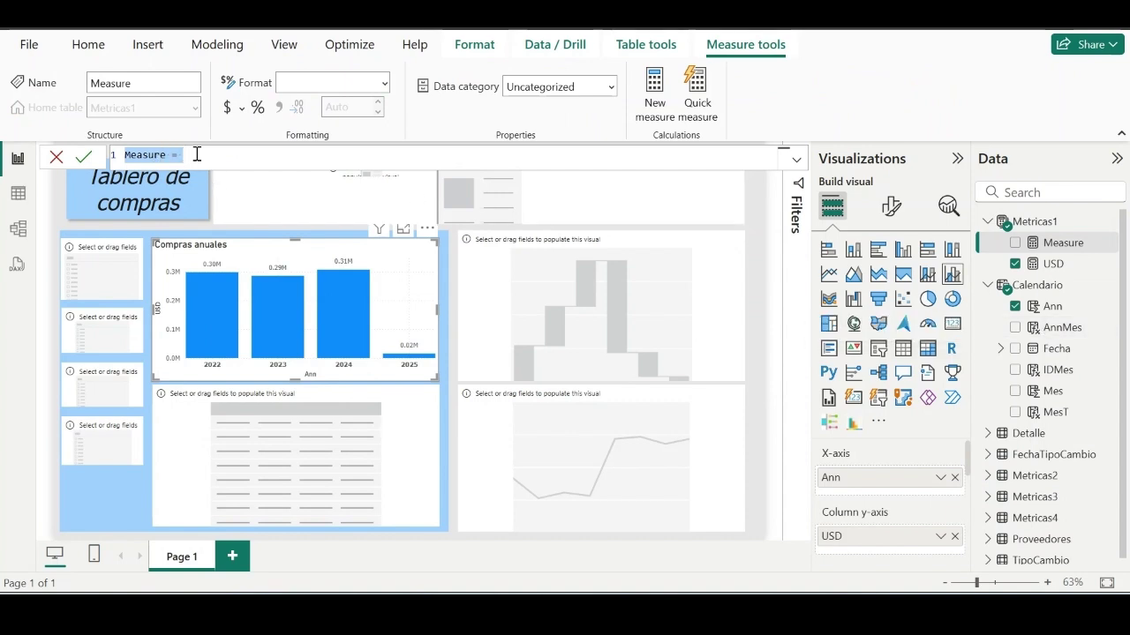
type("USD Acumulado = TOTALYTD([USD],Calendario[Fecha])")
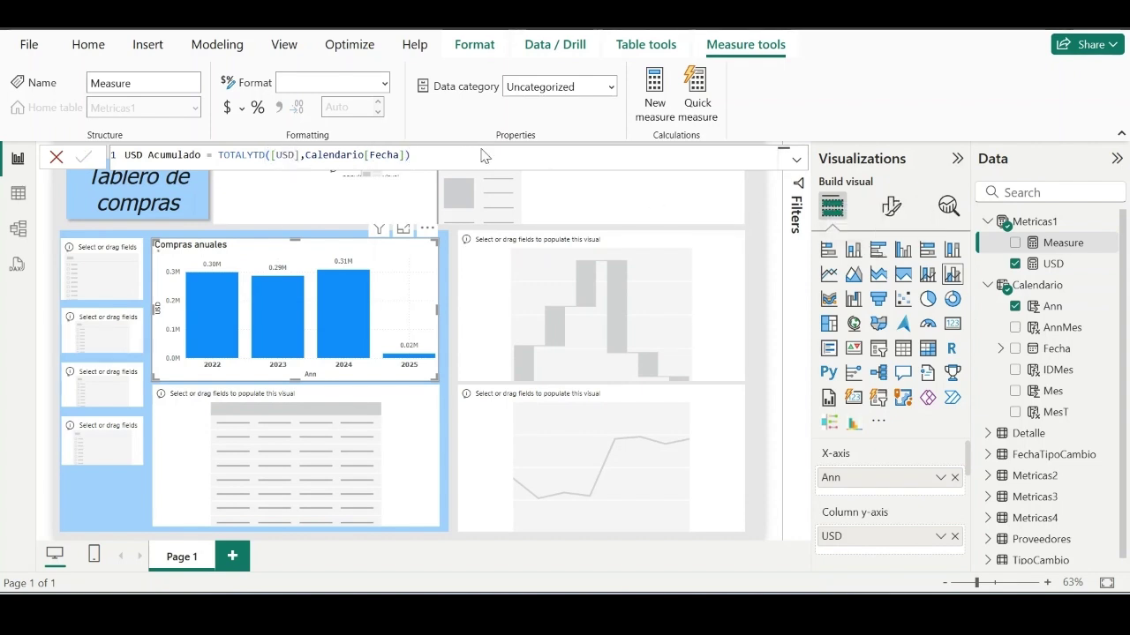
key("Return")
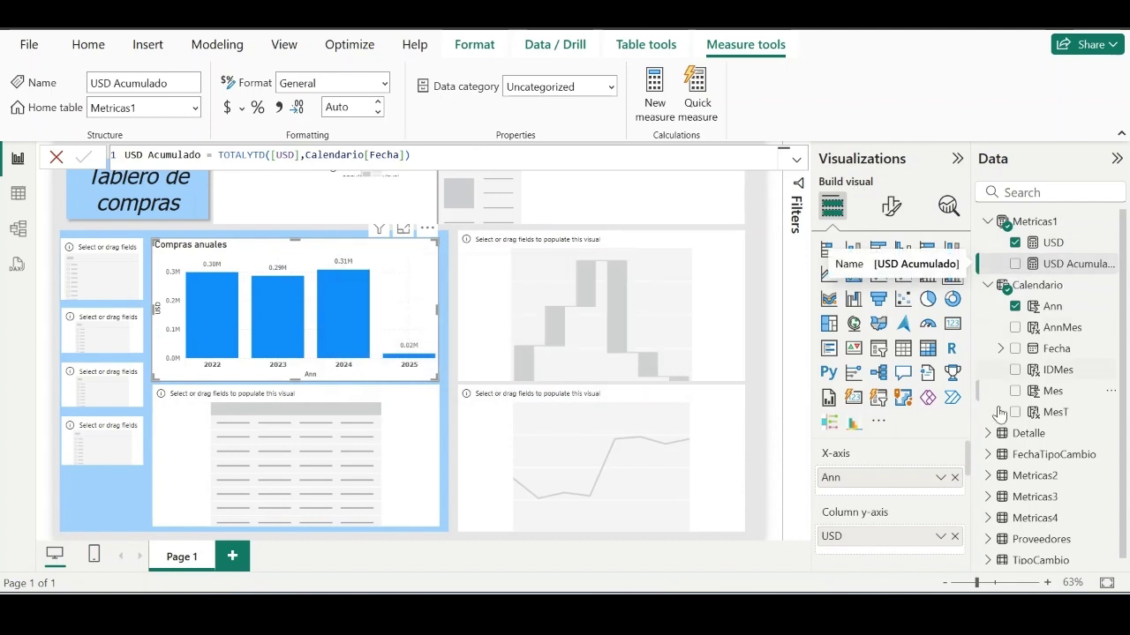
- Assign the USD Acumulado measure to the line y-axis of the Compras anuales chart
left_click_drag(968, 458, 970, 495)
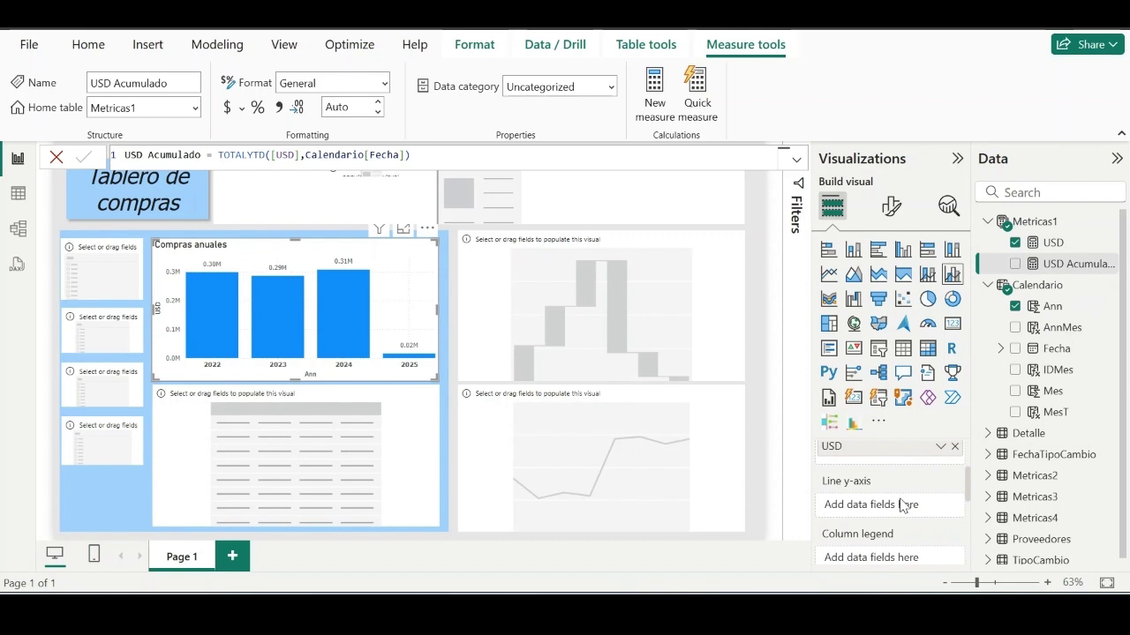
left_click_drag(1063, 264, 909, 499)
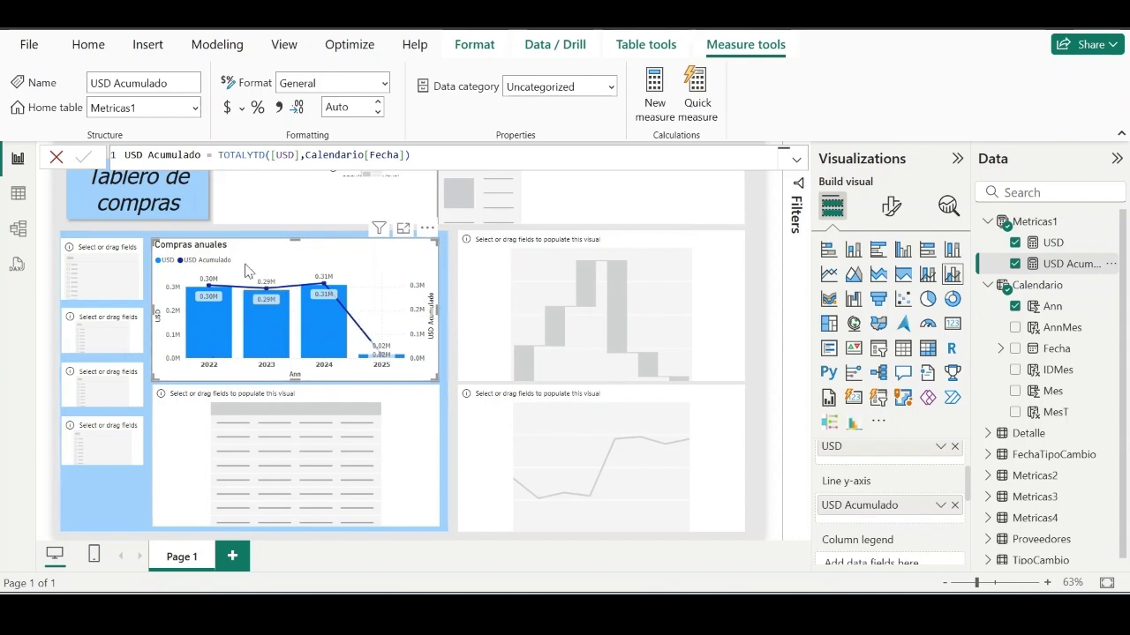
mouse_move(322, 305)
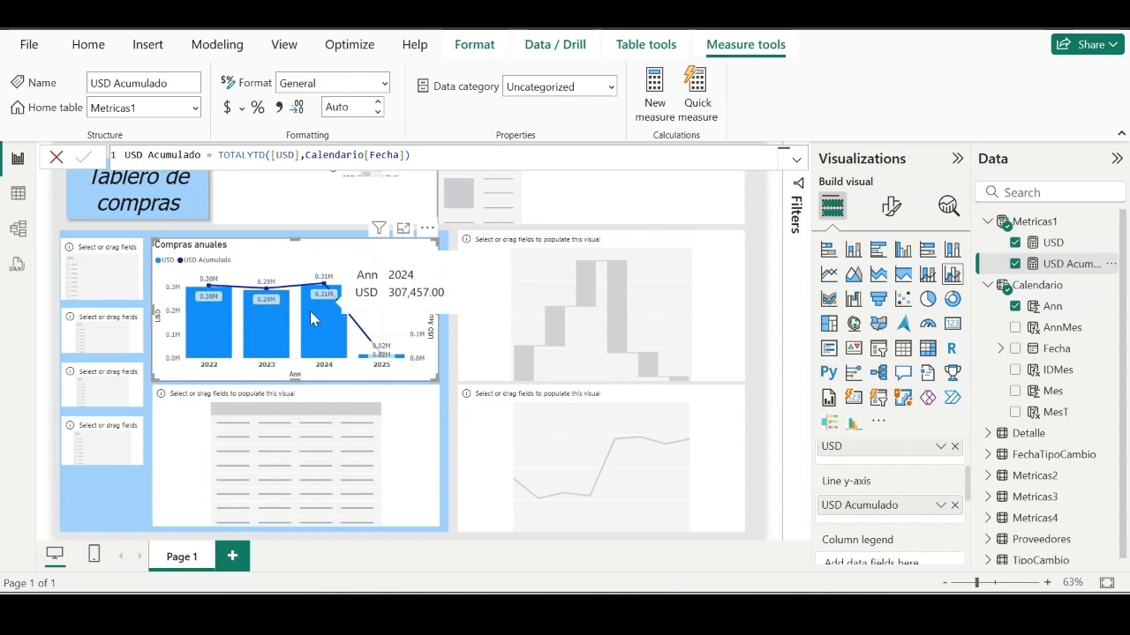
- Select the empty waterfall visual and check the 2023 and 2024 amounts in the Compras anuales chart
left_click(455, 382)
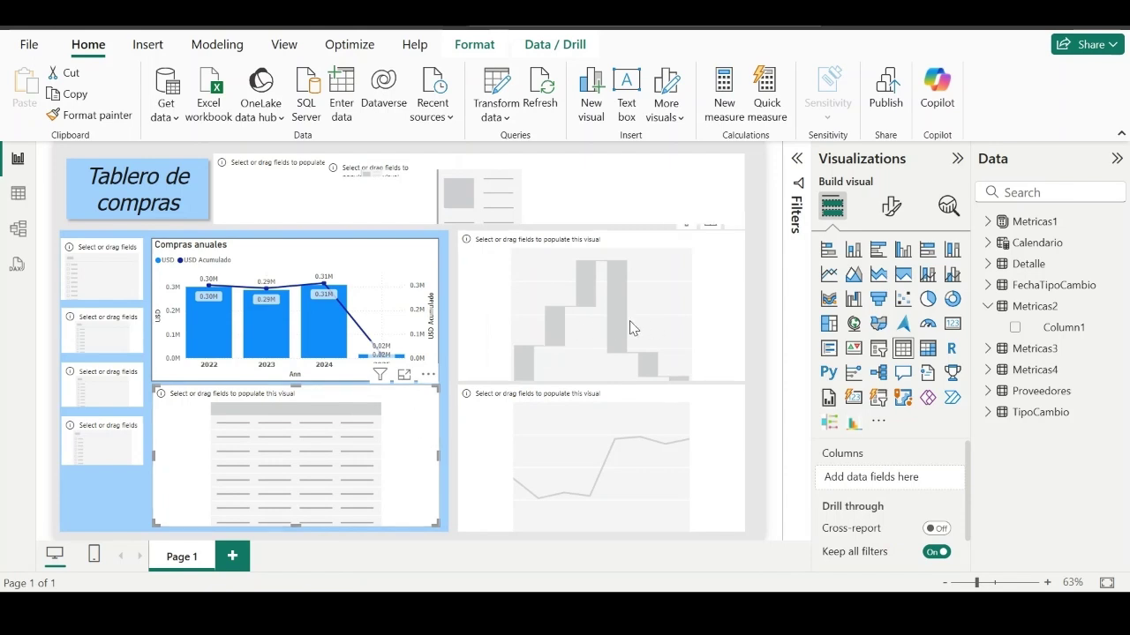
left_click(717, 337)
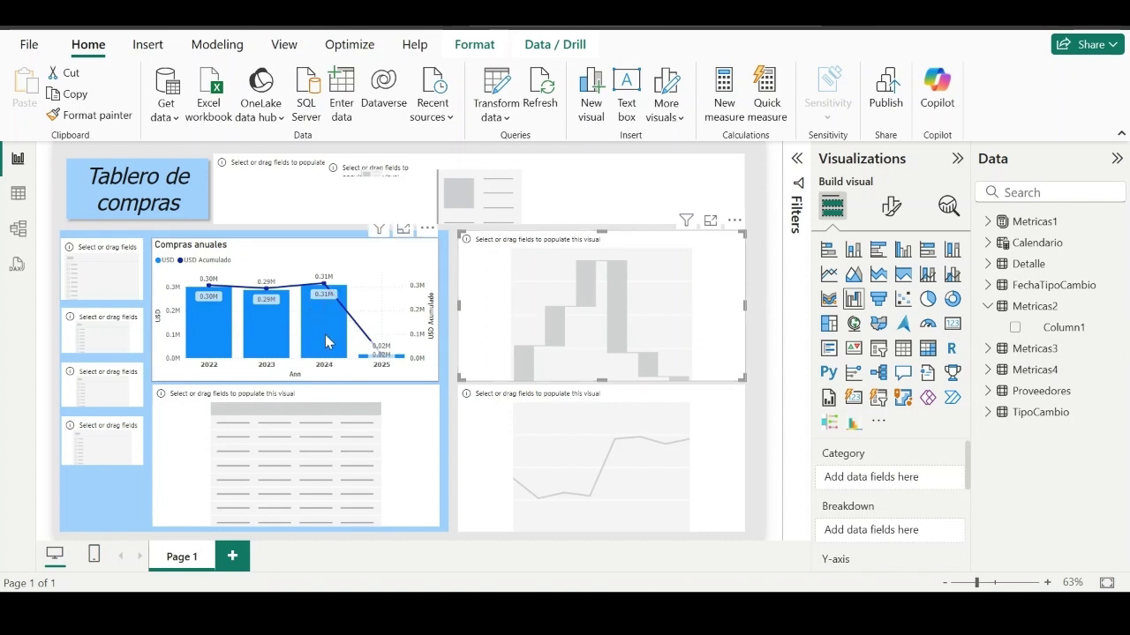
mouse_move(254, 321)
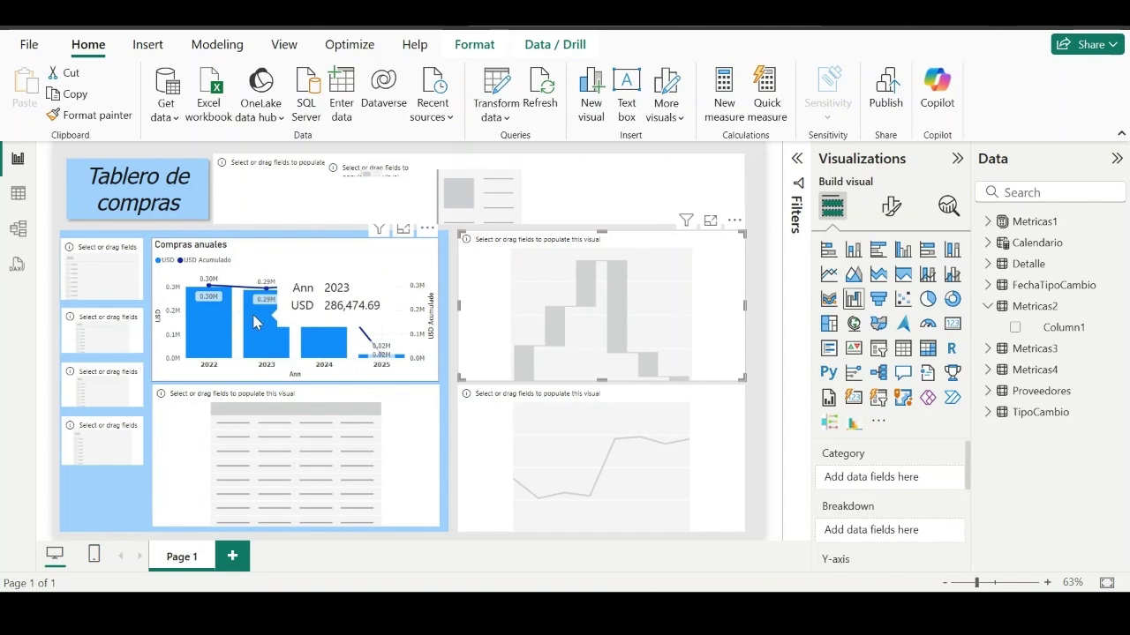
mouse_move(345, 356)
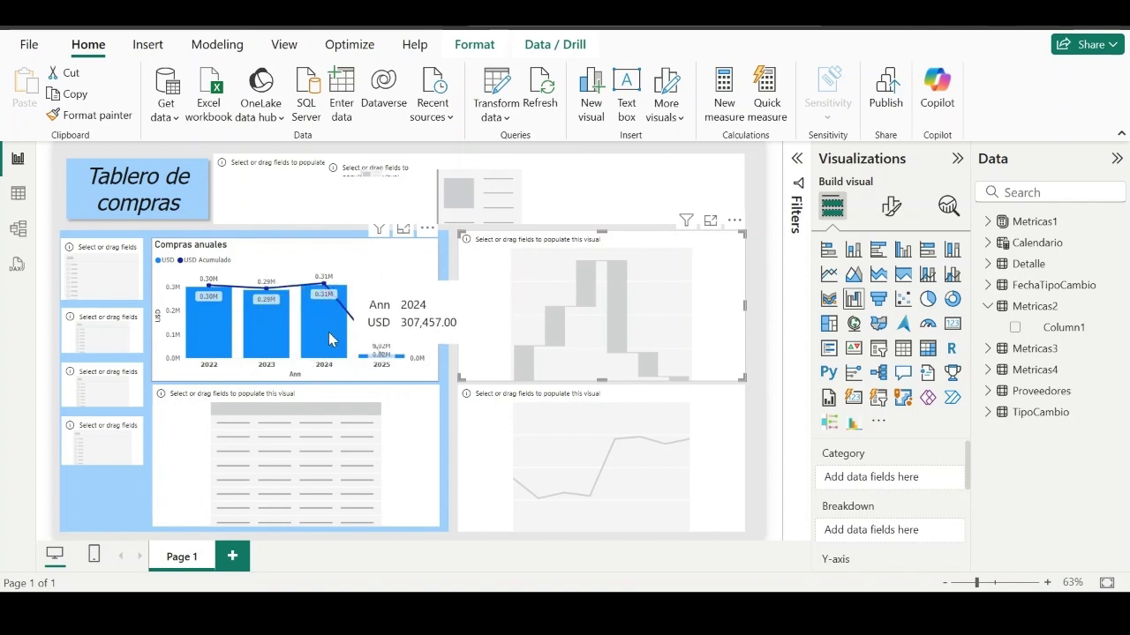
mouse_move(258, 348)
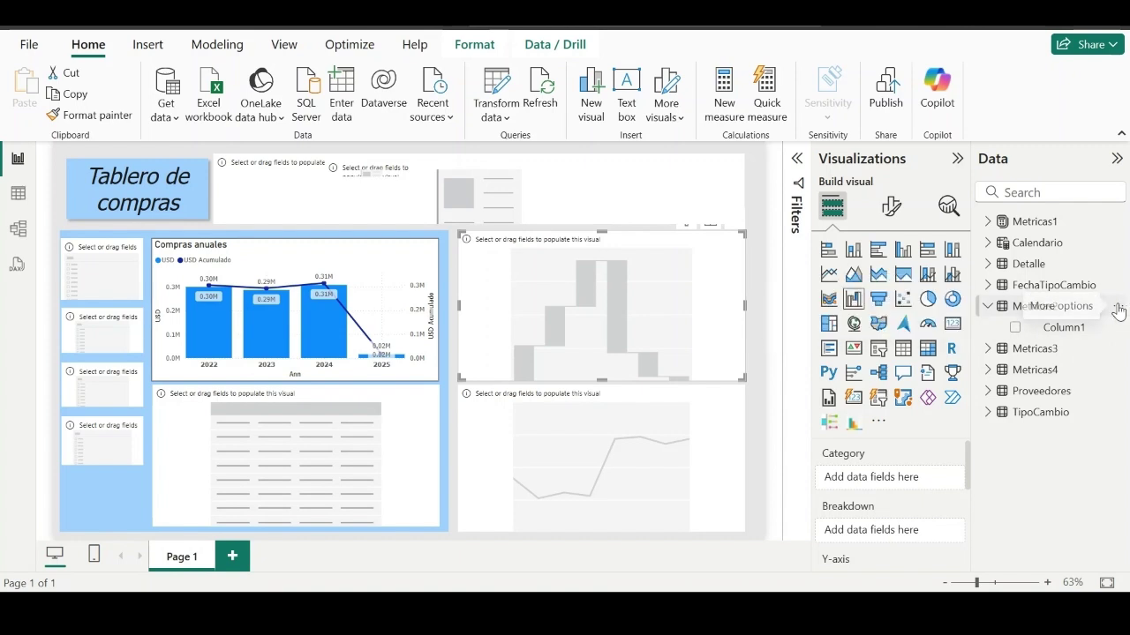
- Create a measure in the Metricas2 table: MontoCompradoAnnAnt = TOTALYTD([USD Acumulado],SAMEPERIODLASTYEAR(Calendario[Fecha]))
left_click(1115, 308)
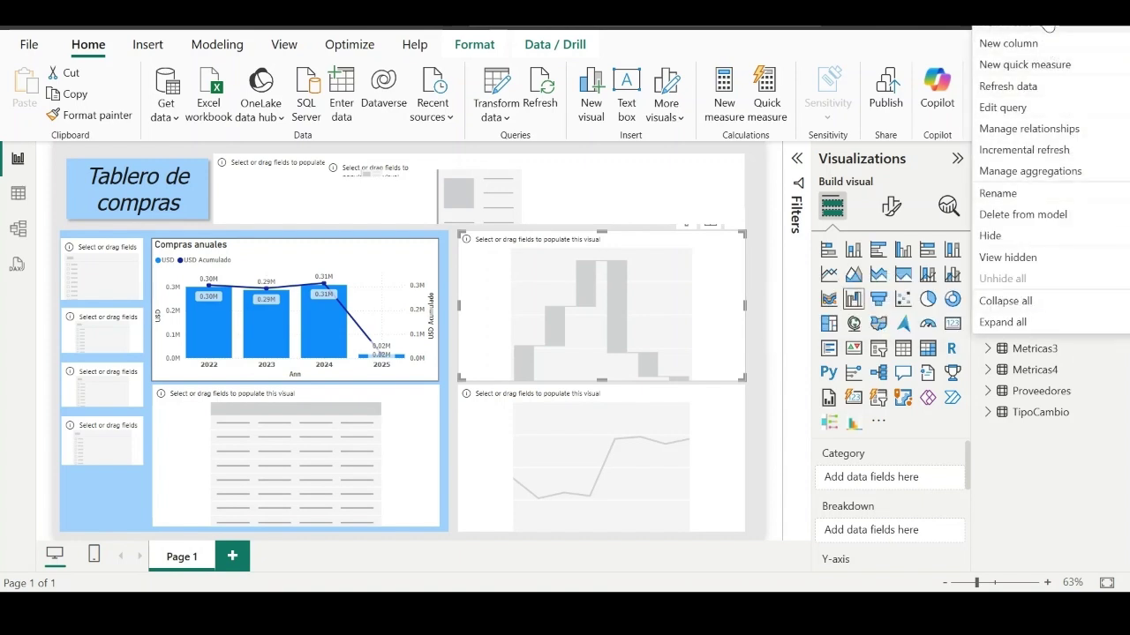
left_click(964, 240)
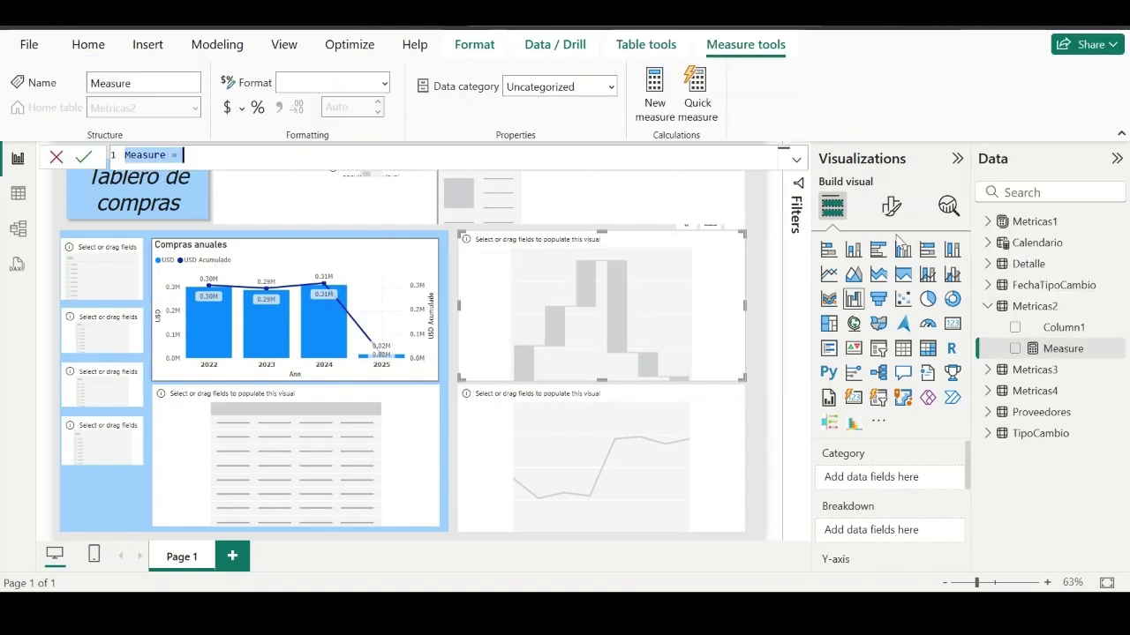
type("MontoCompradoAnnAnt = TOTALYTD([USD Acumulado],SAMEPERIODLASTYEAR(Calendario[Fecha]))")
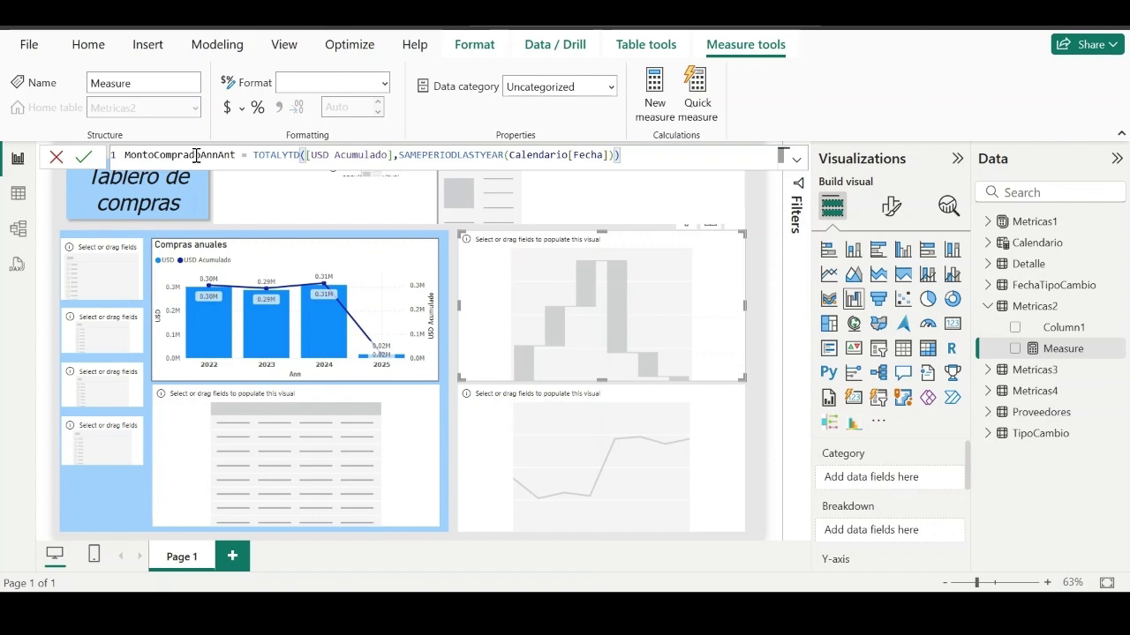
left_click(195, 154)
type("o")
left_click_drag(253, 155, 398, 156)
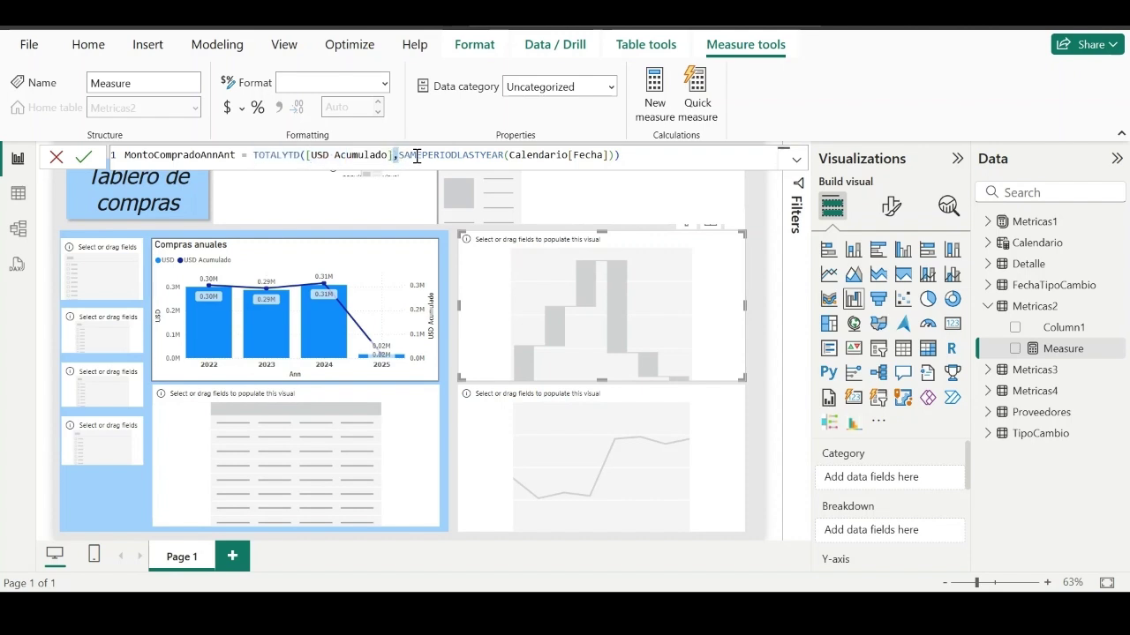
double_click(403, 154)
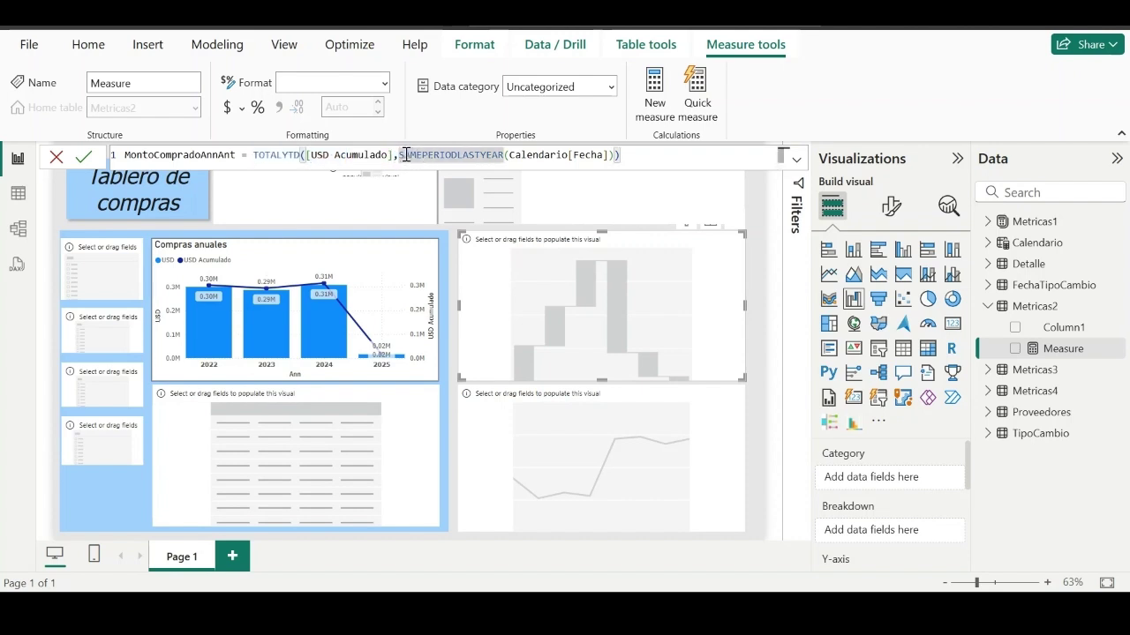
left_click_drag(406, 155, 429, 155)
left_click(636, 155)
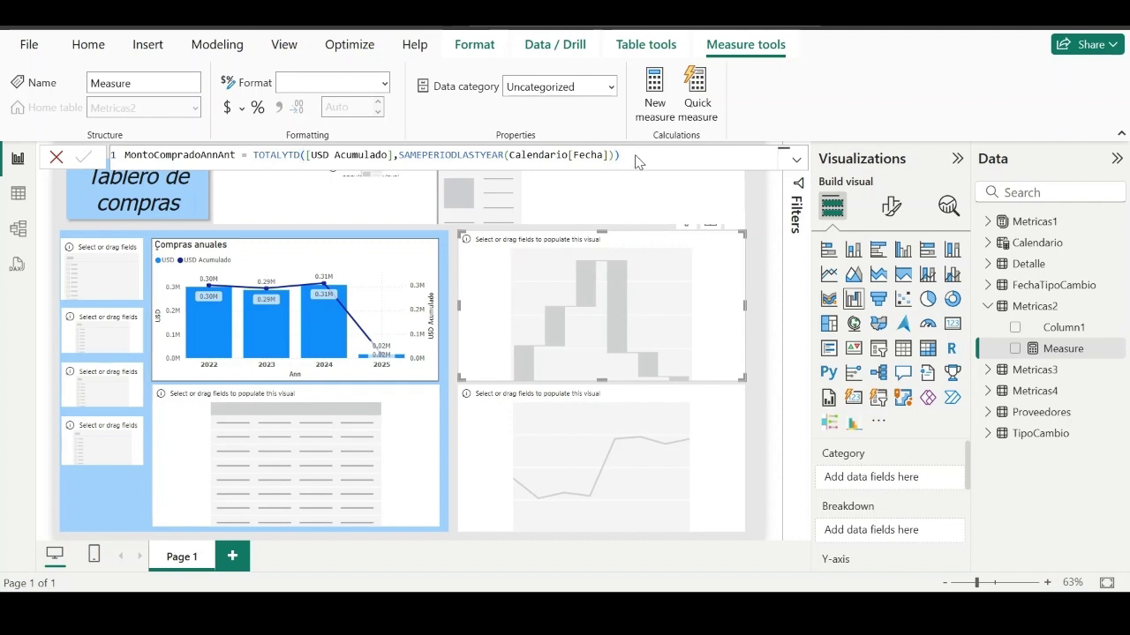
key("Return")
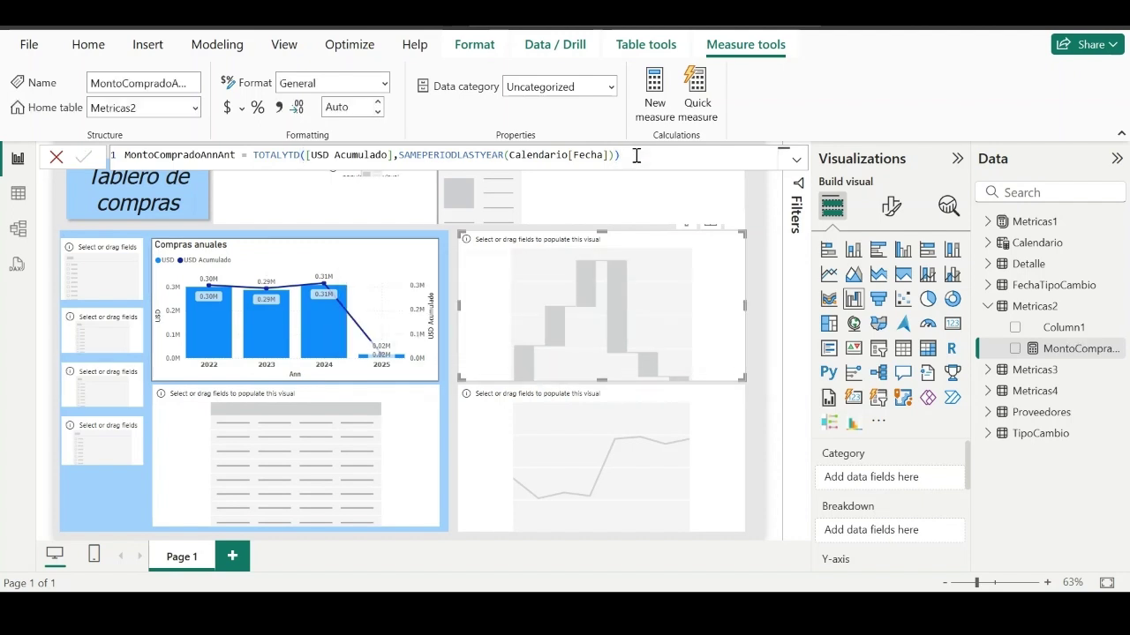
- Create a second measure in the Metricas2 table: Diferencia Comprada = [USD Acumulado]-[MontoCompradoAnnAnt]
left_click(1118, 307)
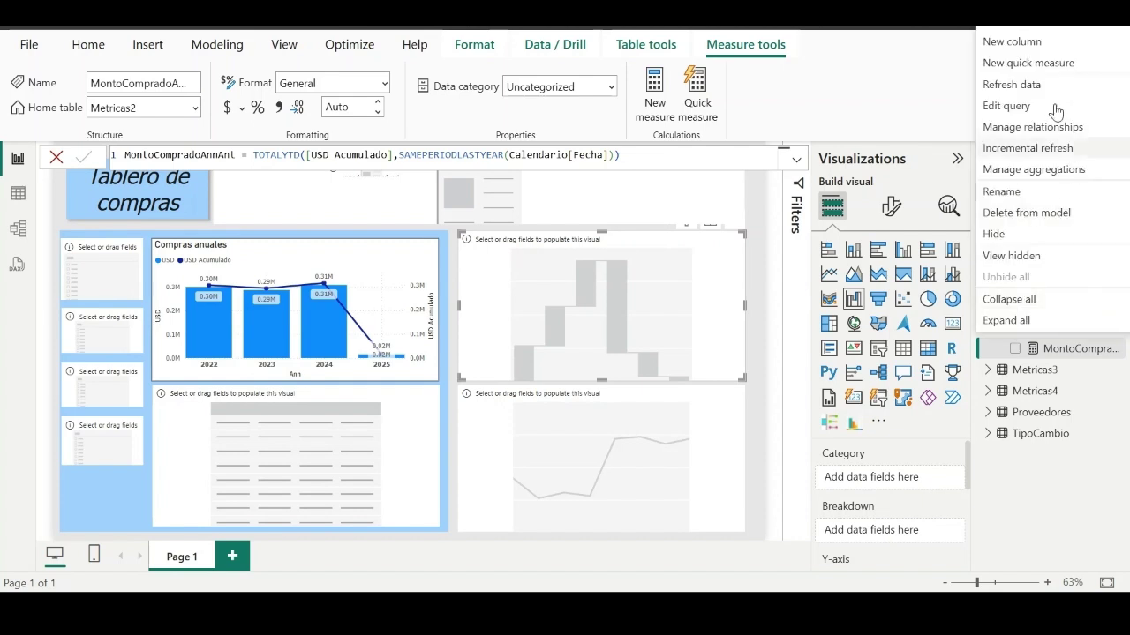
left_click(1066, 32)
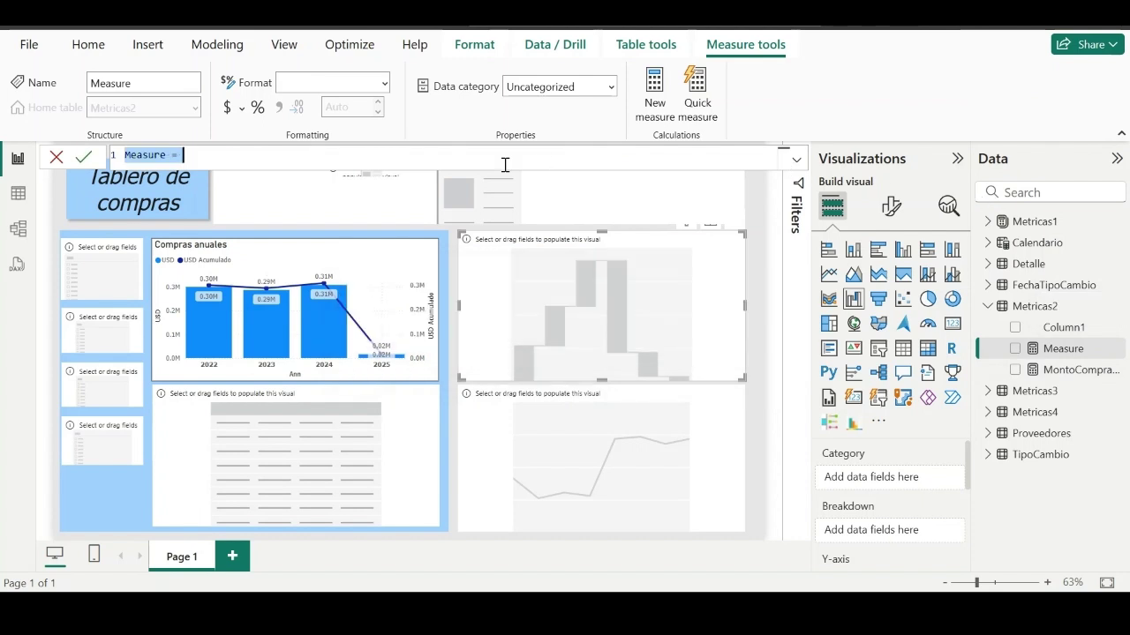
left_click(216, 160)
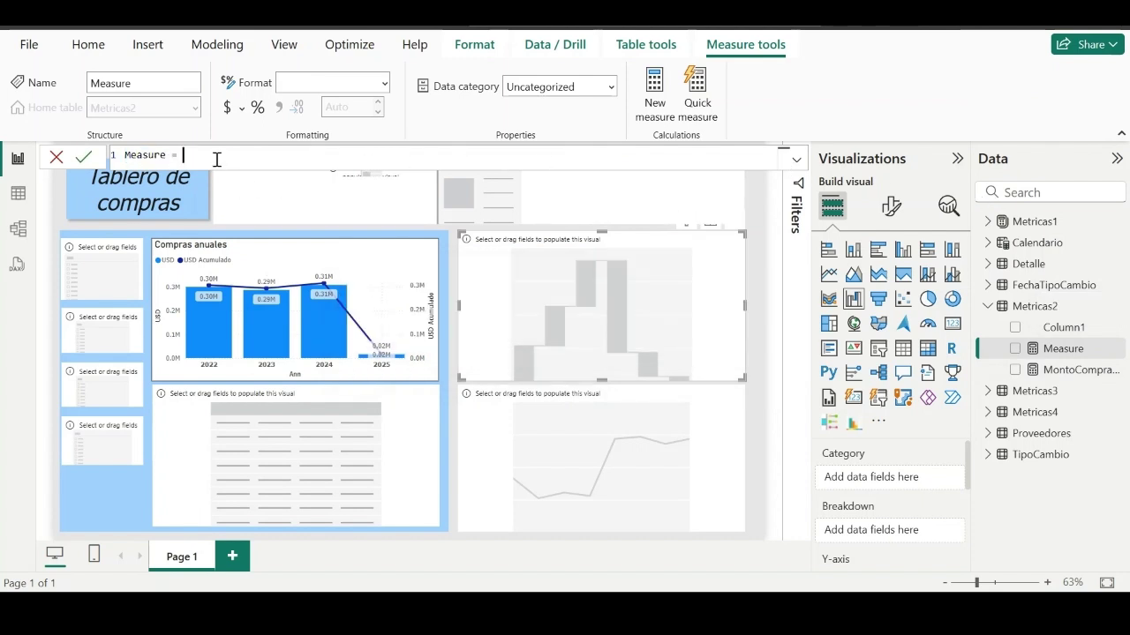
key("ctrl+a")
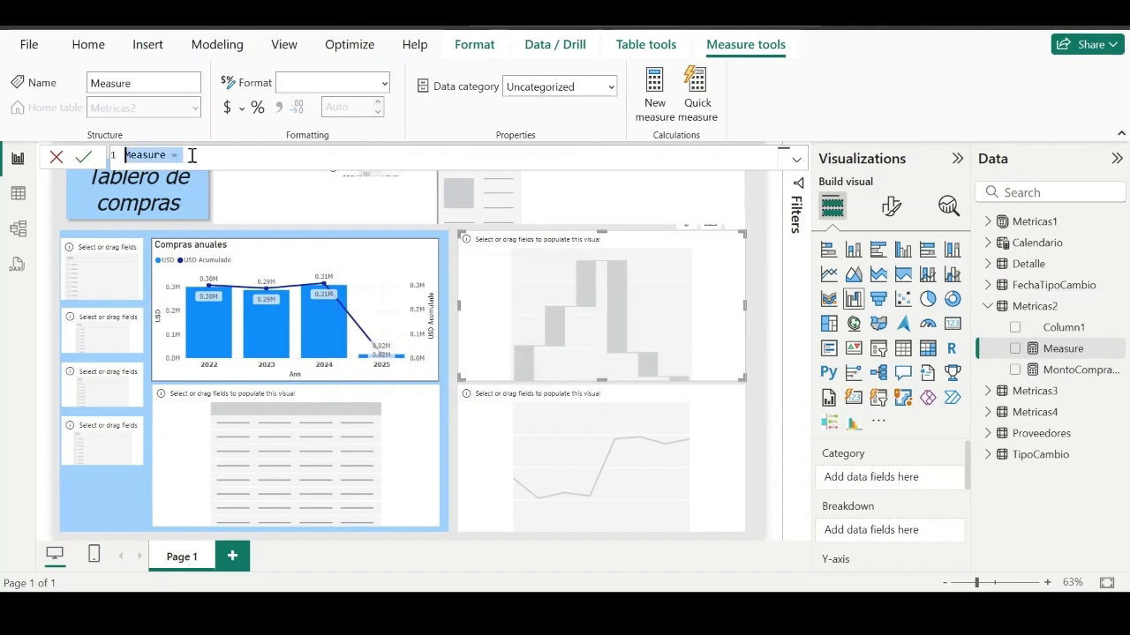
type("Diferencia Comprada = [USD Acumulado]-[MontoCompradoAnnAnt]")
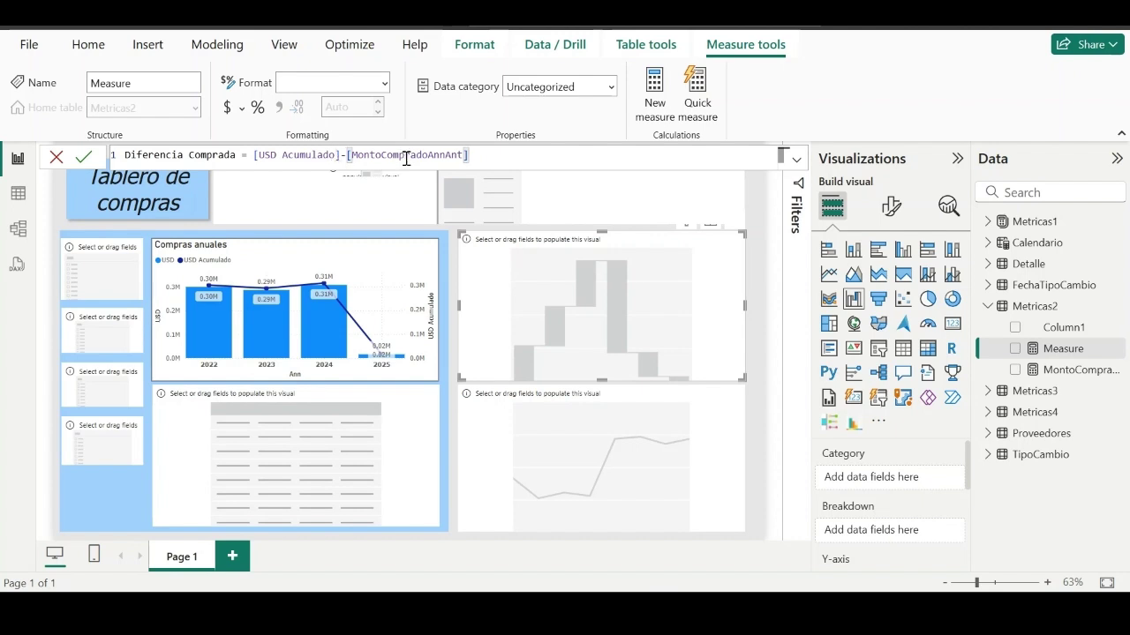
key("Return")
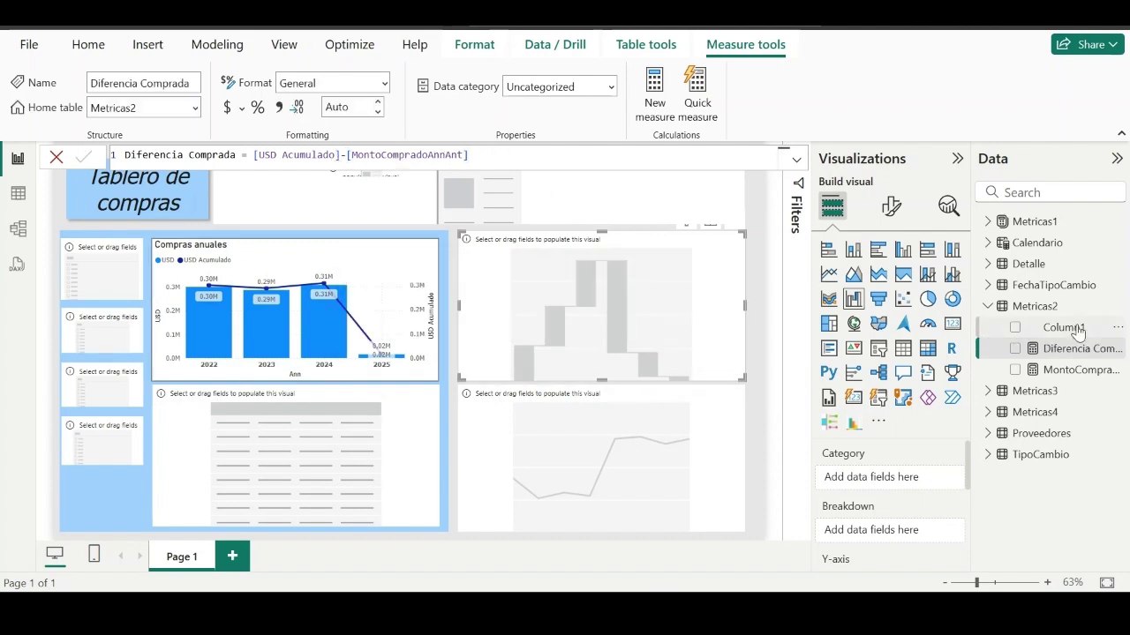
- Delete the placeholder column Column1 of the Metricas2 table from the model
right_click(1119, 328)
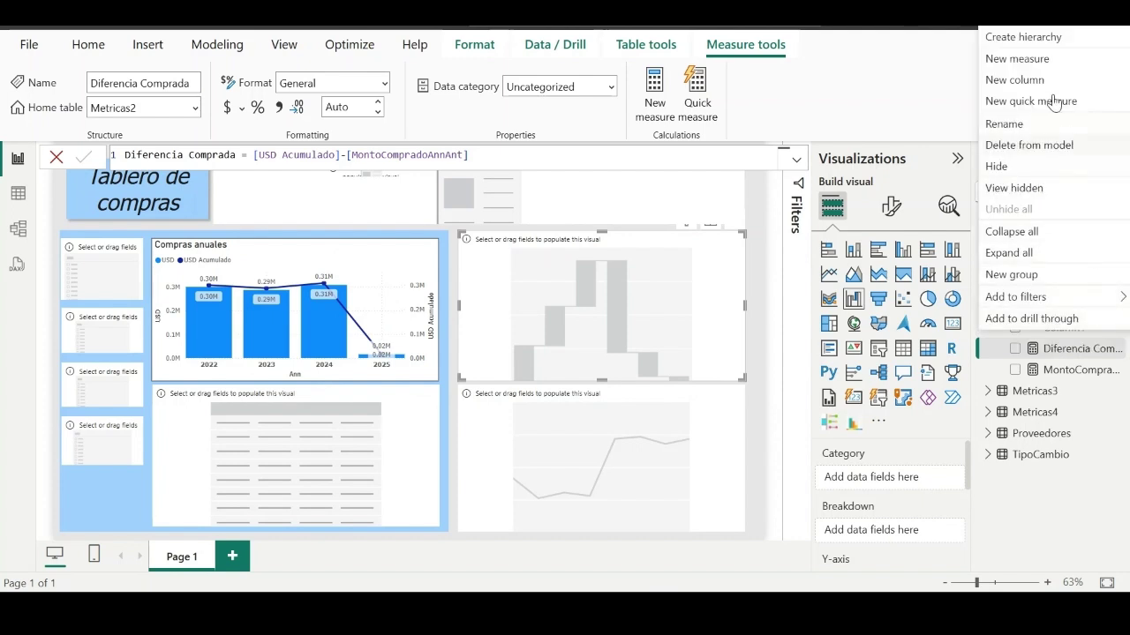
left_click(1052, 145)
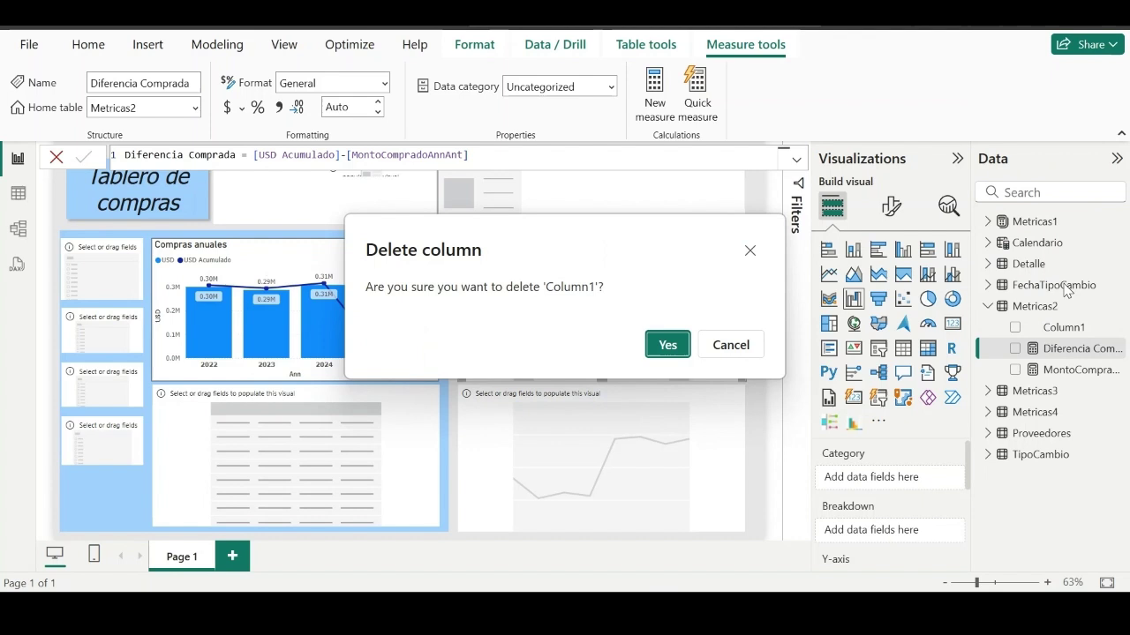
left_click(667, 345)
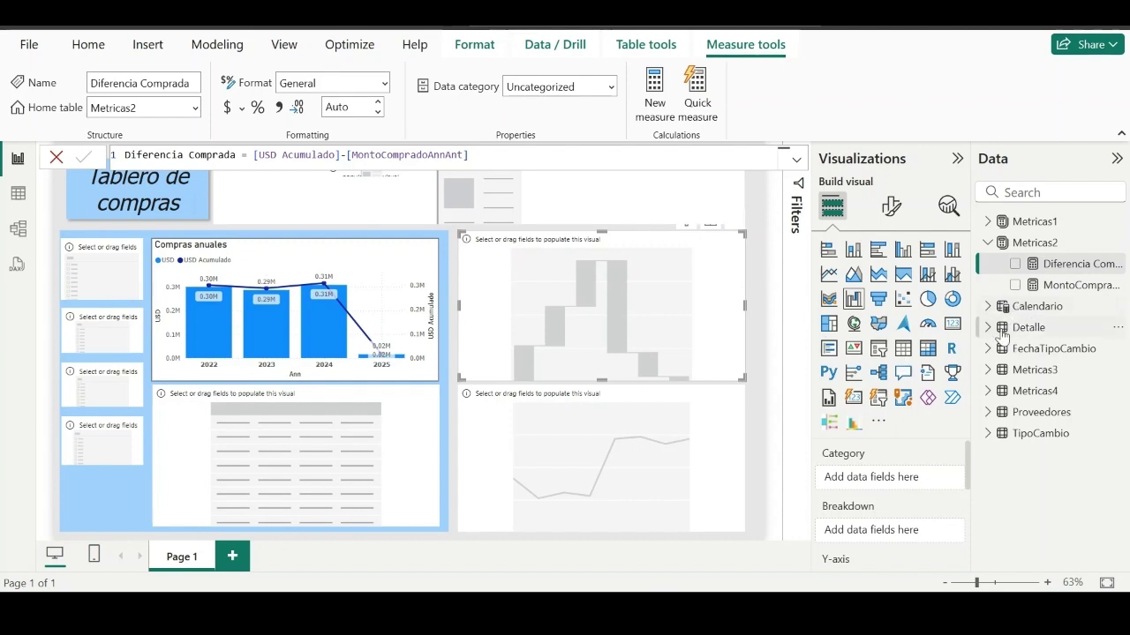
- Fill the waterfall chart with Ann from Calendario as category and Diferencia Comprada as y-axis, and check the 2025 bar
left_click(987, 306)
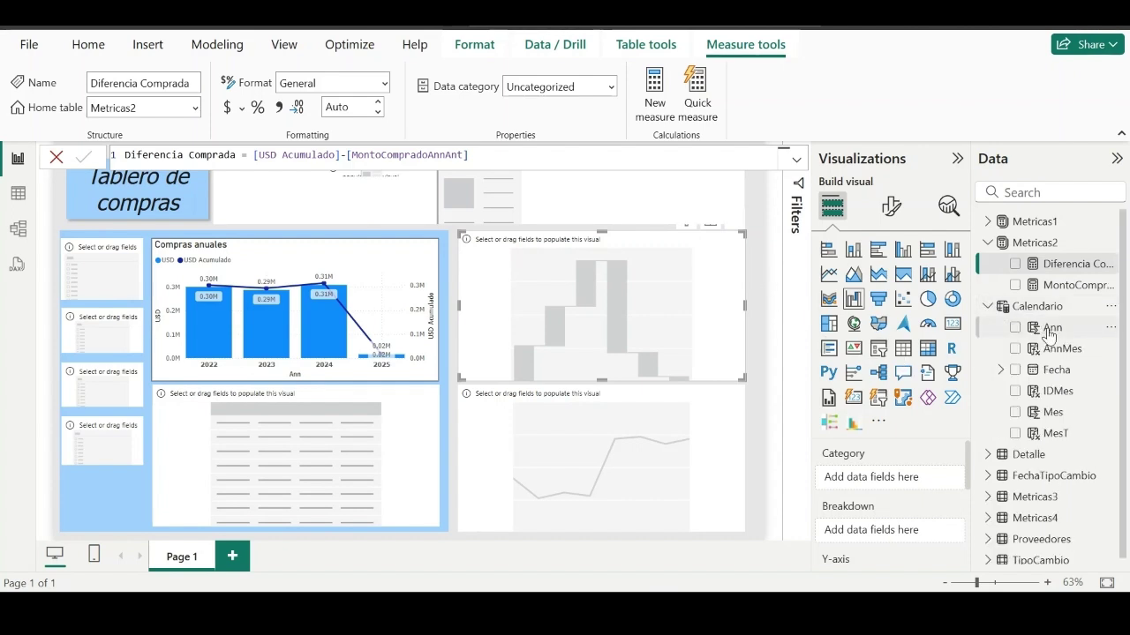
left_click_drag(1050, 327, 971, 476)
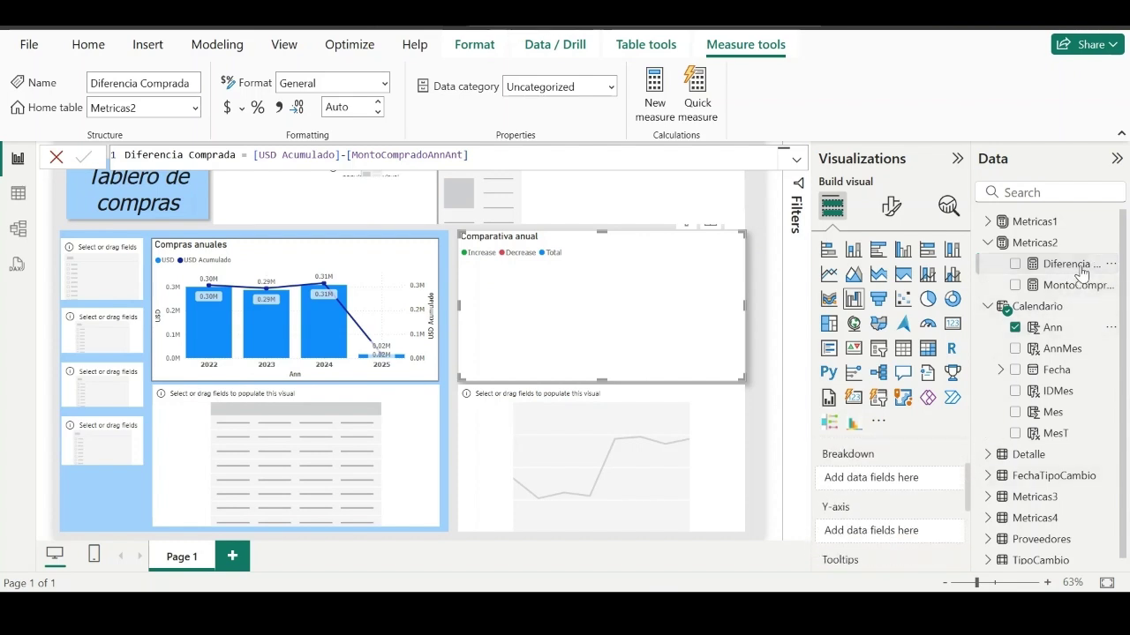
left_click_drag(1079, 271, 914, 534)
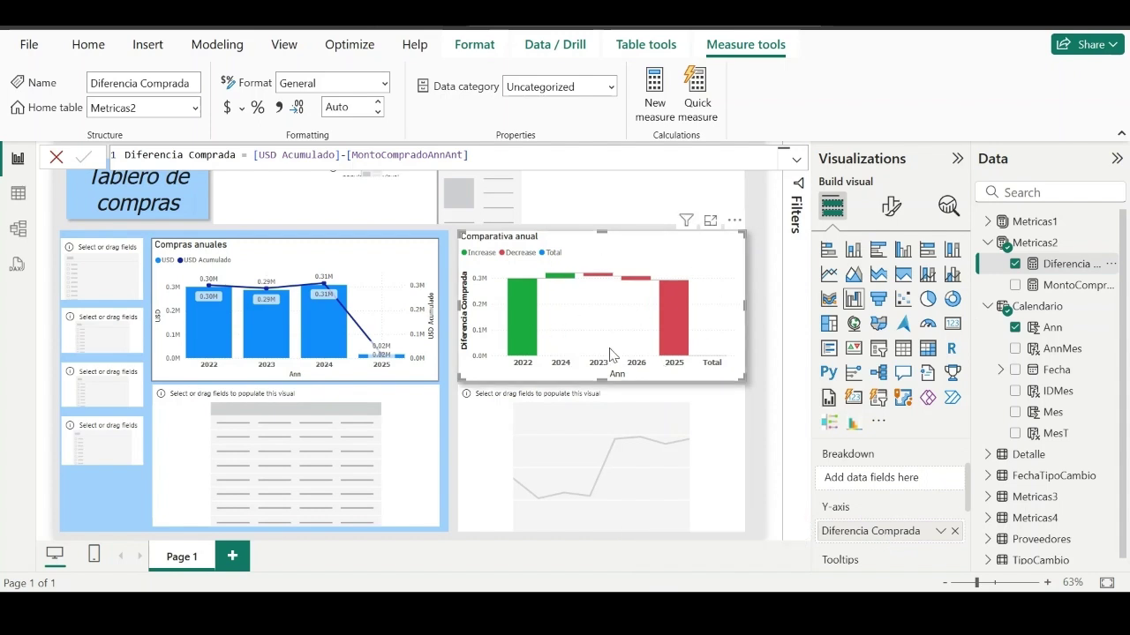
mouse_move(675, 333)
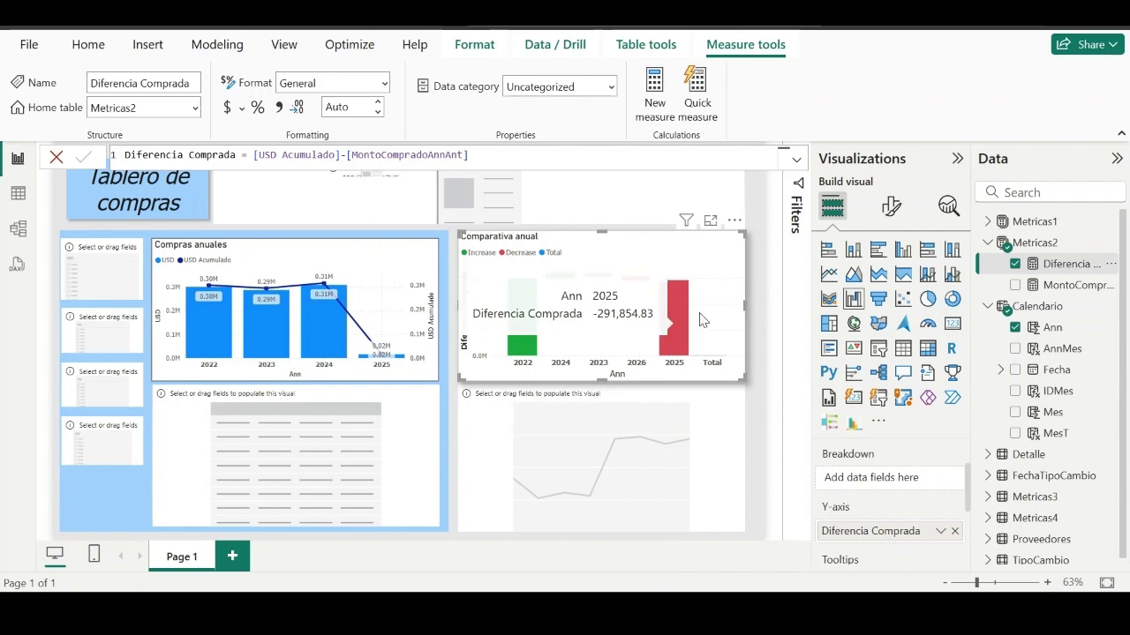
- Add nombre del proveedor from the Proveedores table as a column of the empty table visual below the Compras anuales chart
left_click(728, 427)
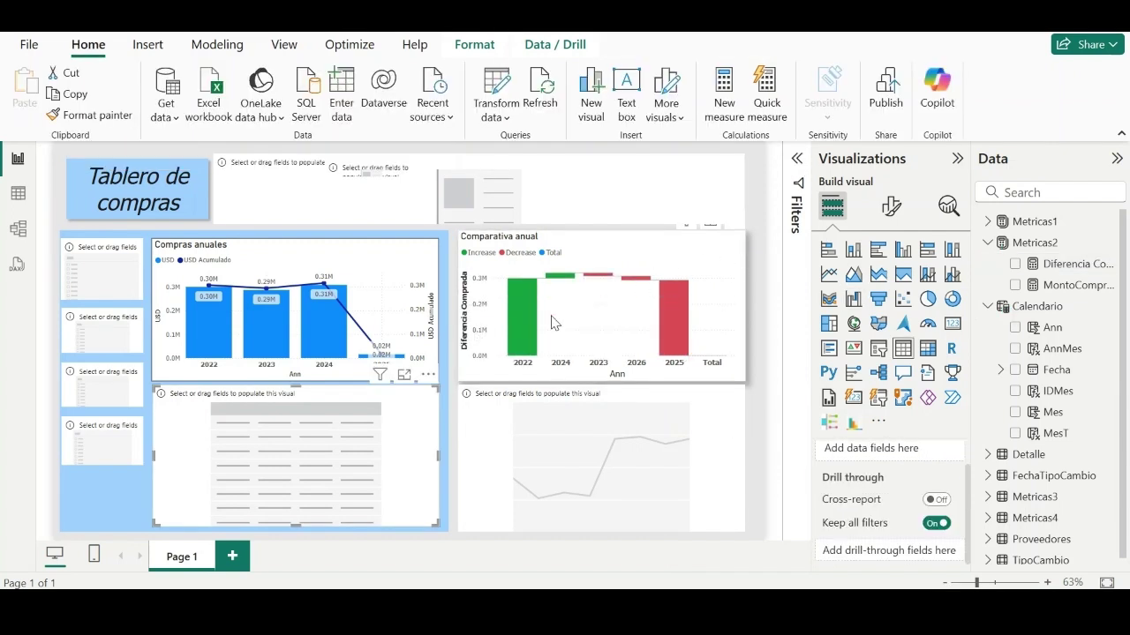
left_click(426, 418)
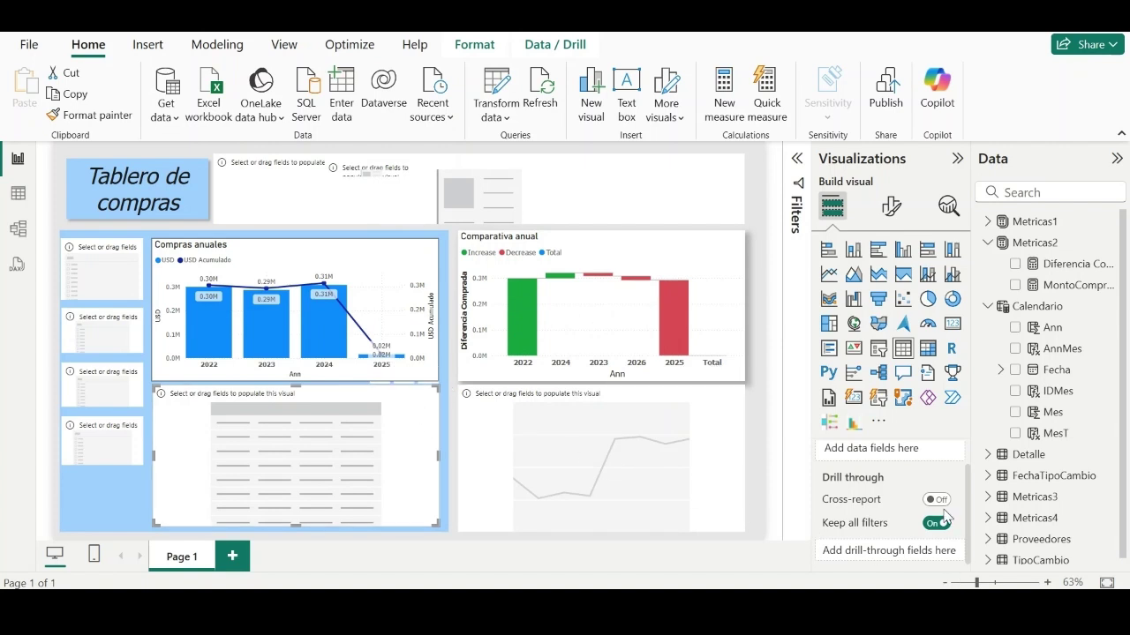
left_click_drag(967, 492, 969, 466)
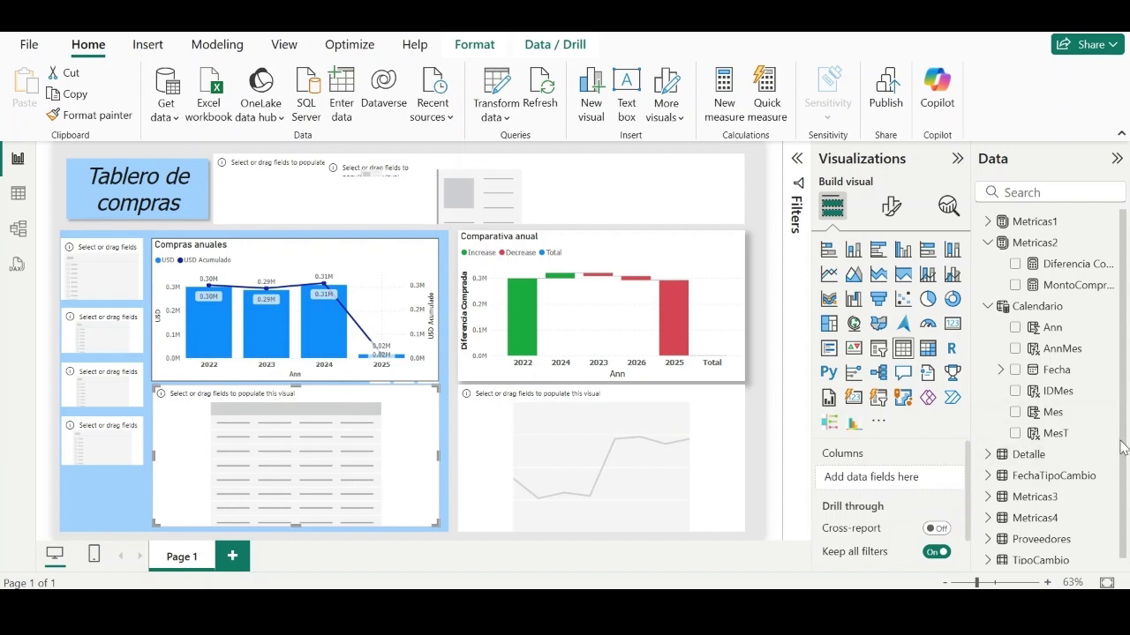
left_click(987, 539)
scroll(1124, 443, "down", 1)
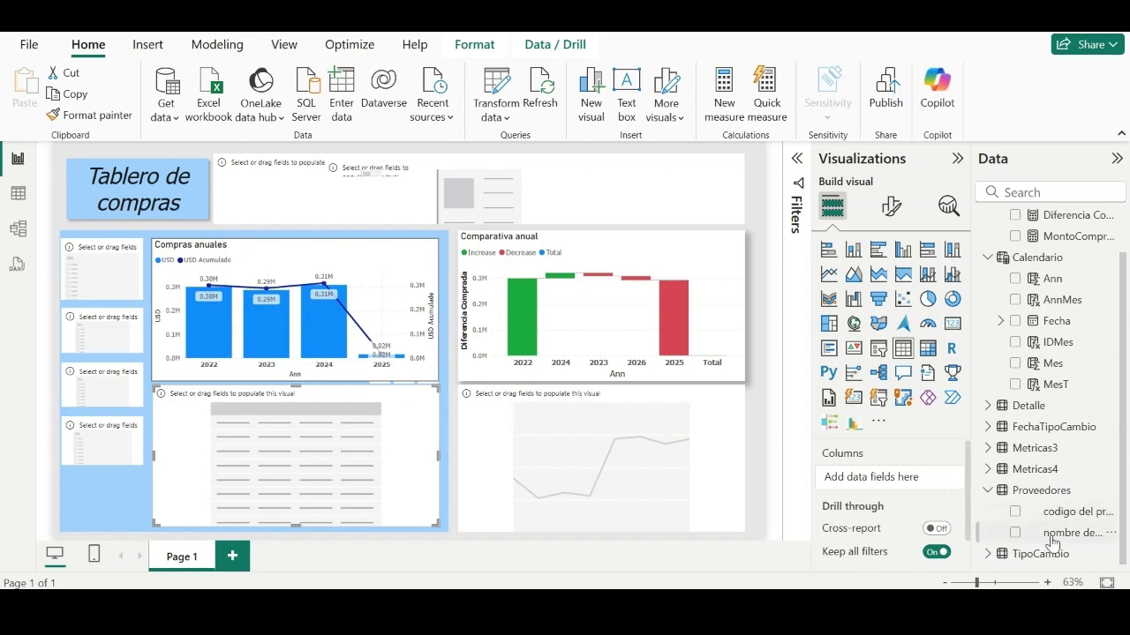
left_click_drag(1056, 533, 871, 481)
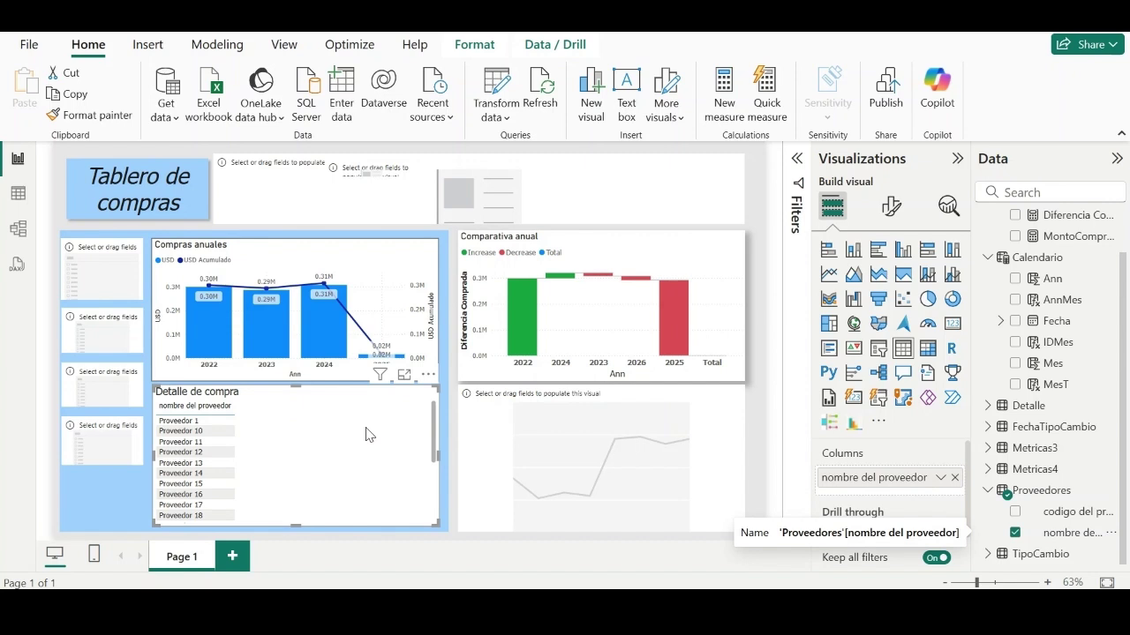
- Create a measure in the Metricas3 table: Compra Max = max(Detalle[Monto_CompradoUSD])
scroll(1126, 259, "up", 1)
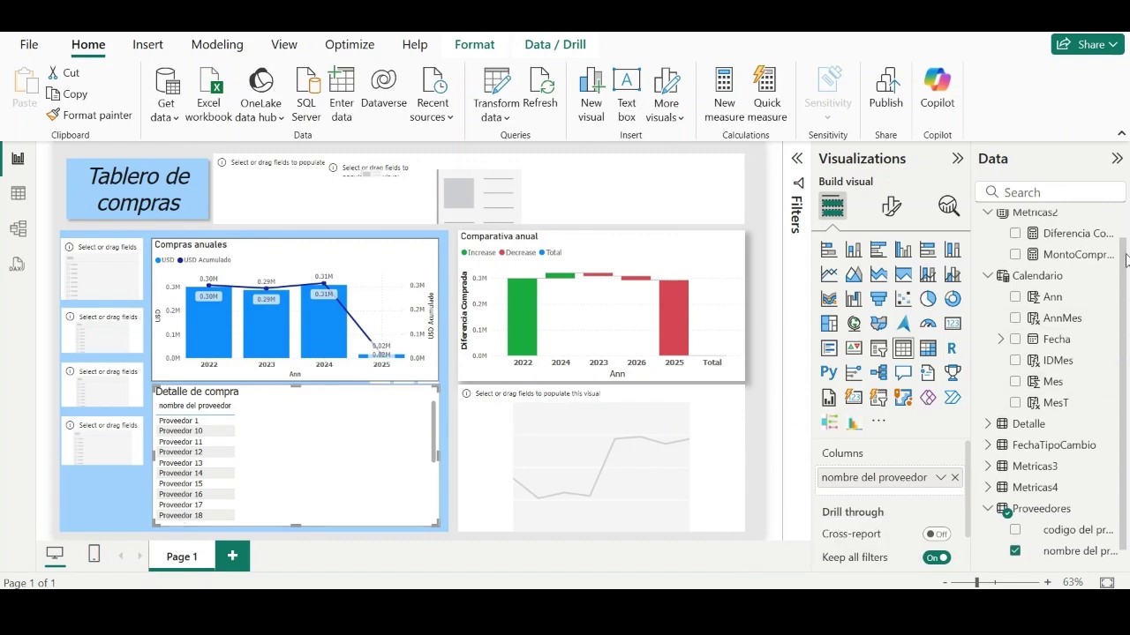
scroll(1126, 259, "up", 4)
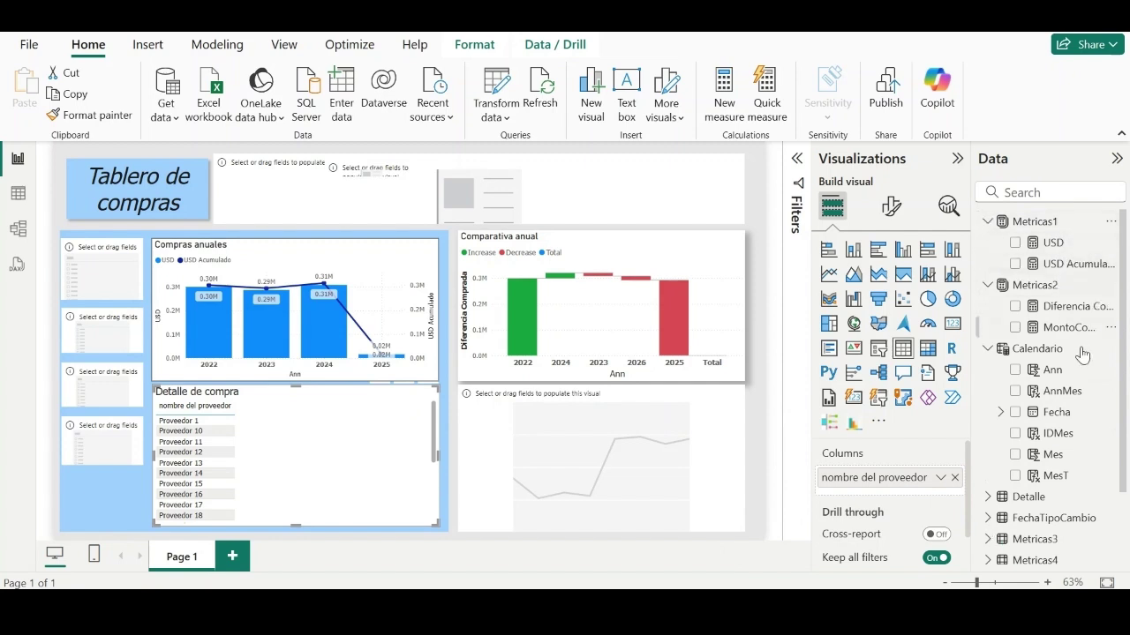
scroll(1082, 354, "down", 5)
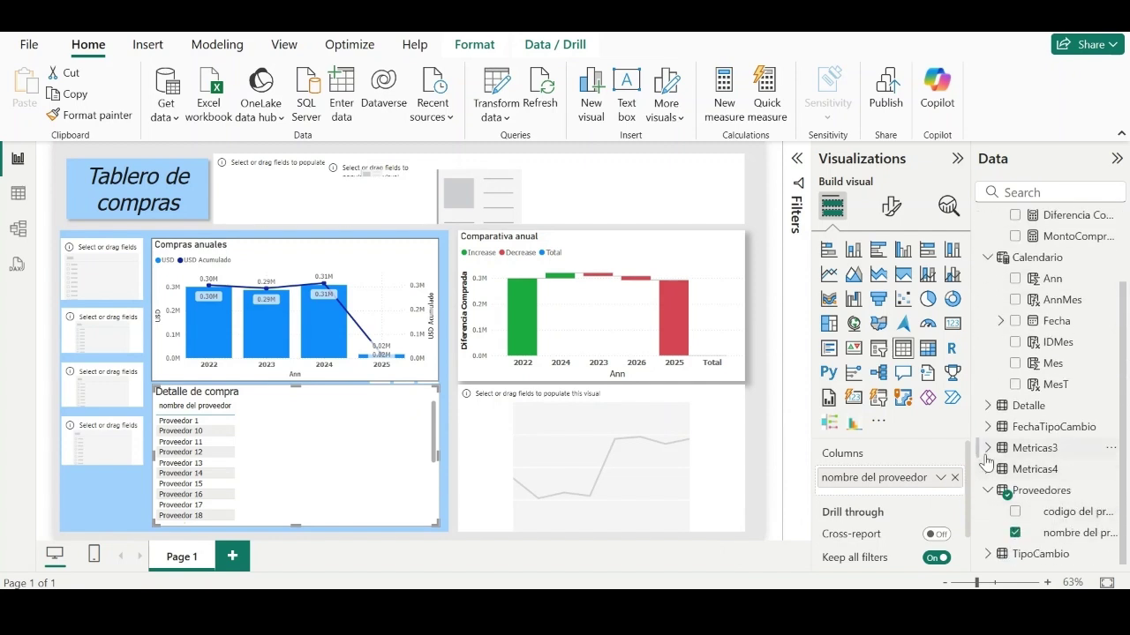
left_click(988, 449)
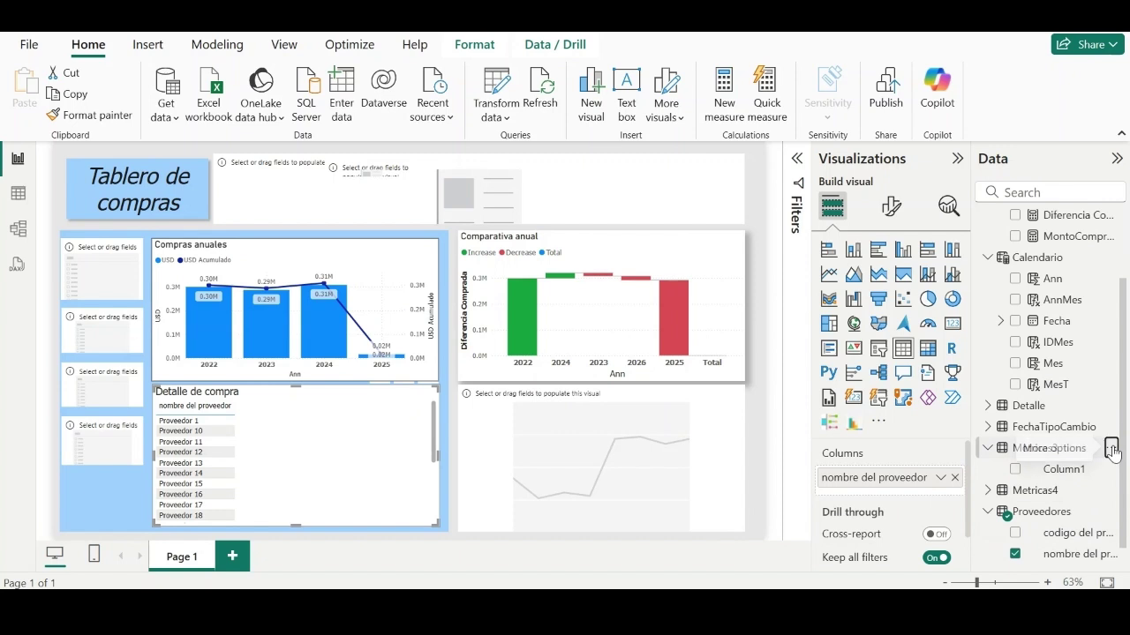
left_click(1111, 451)
left_click(1022, 141)
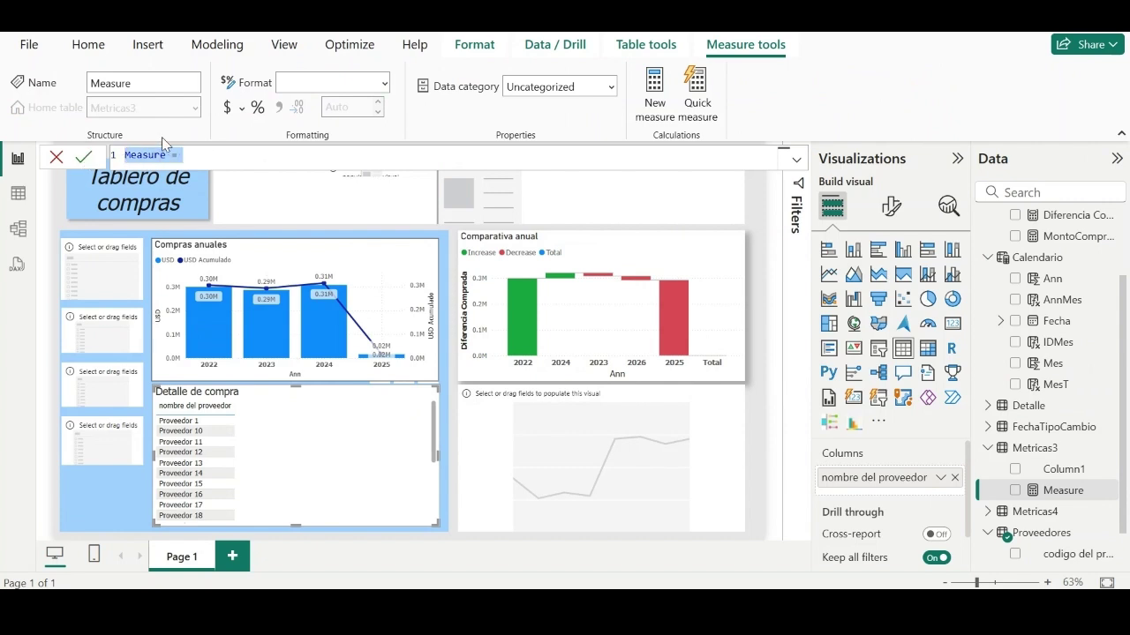
type("Compra Max = max(Detalle[Monto_CompradoUSD])")
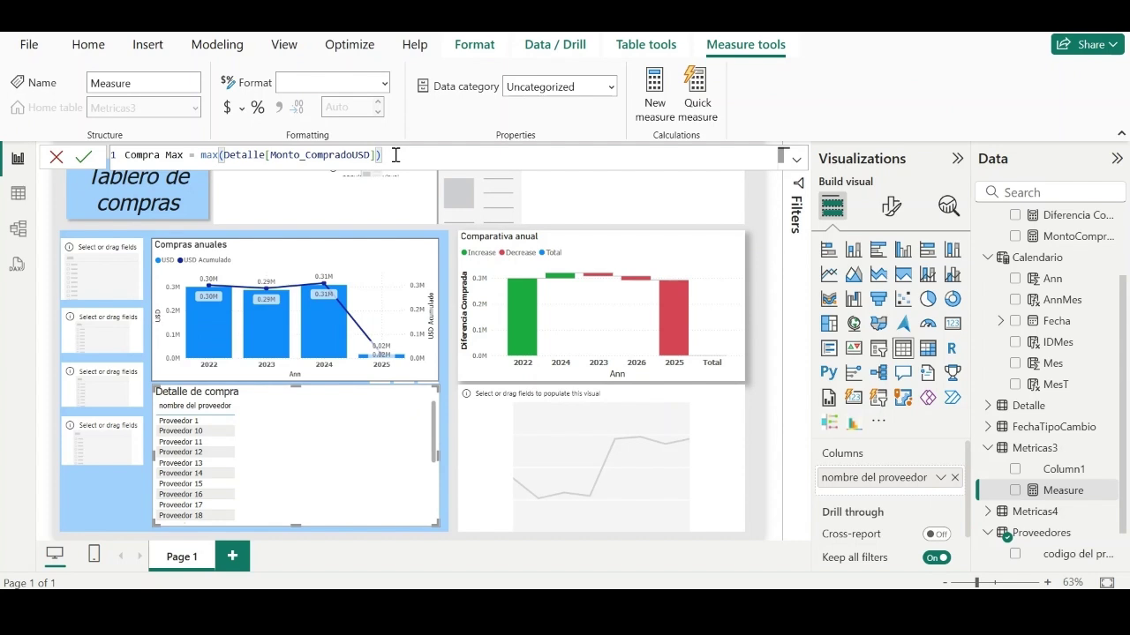
key("Return")
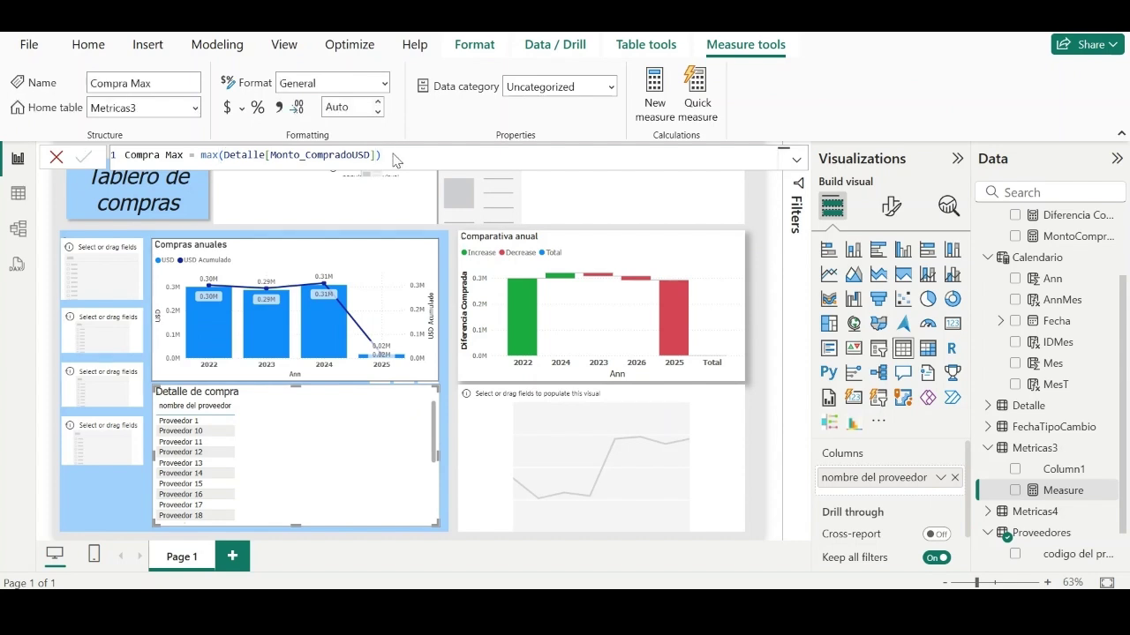
- Delete the placeholder column Column1 of the Metricas3 table from the model
left_click(1110, 469)
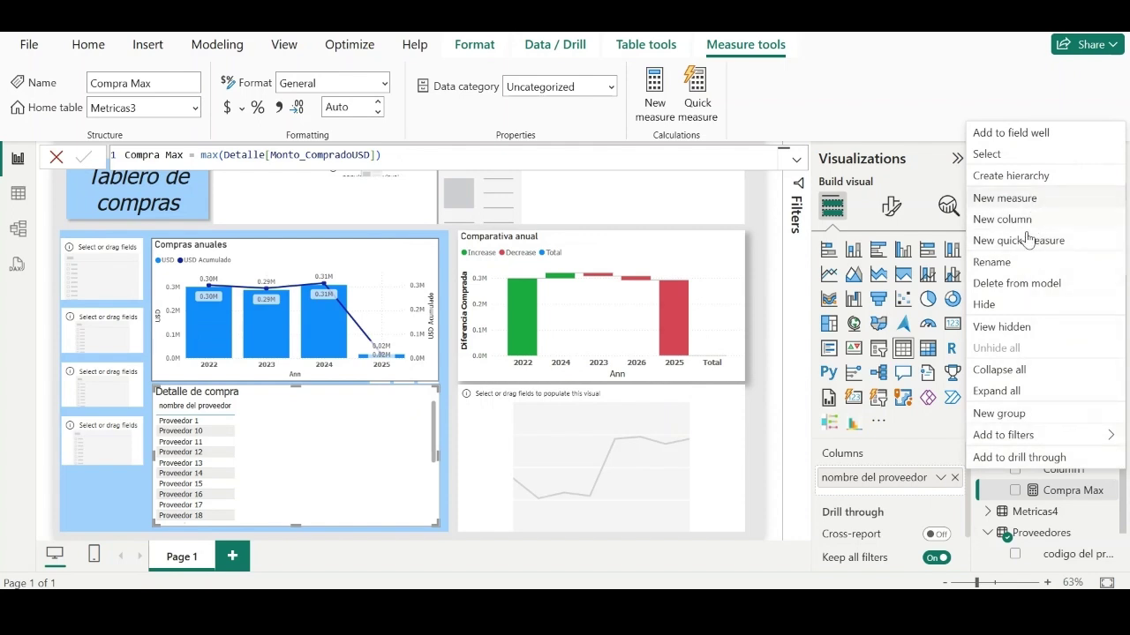
left_click(1031, 282)
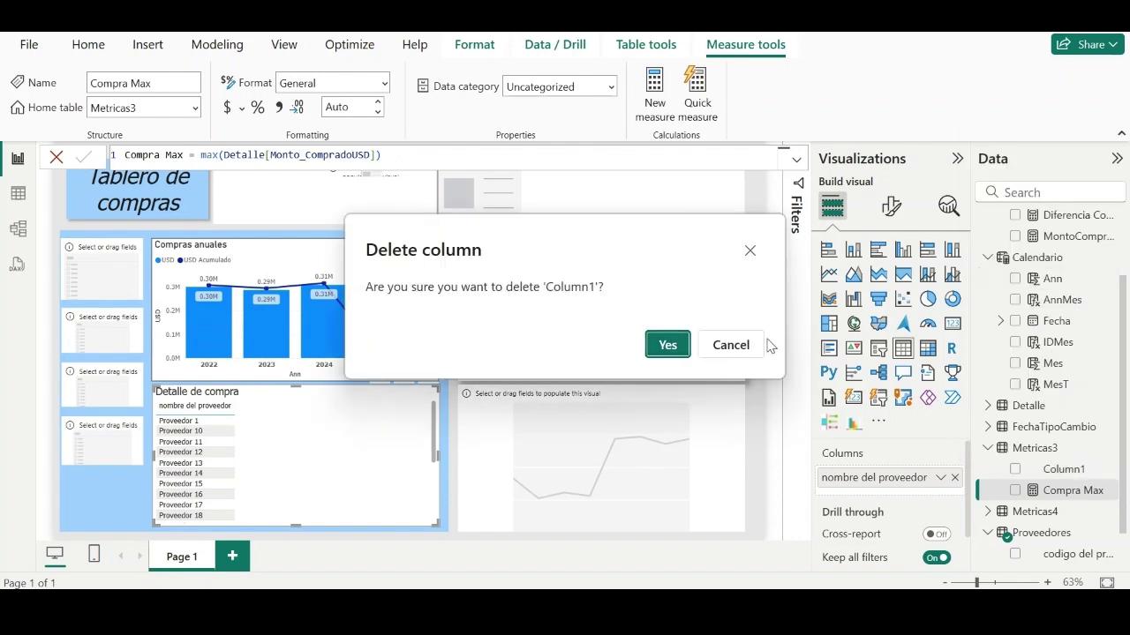
left_click(663, 350)
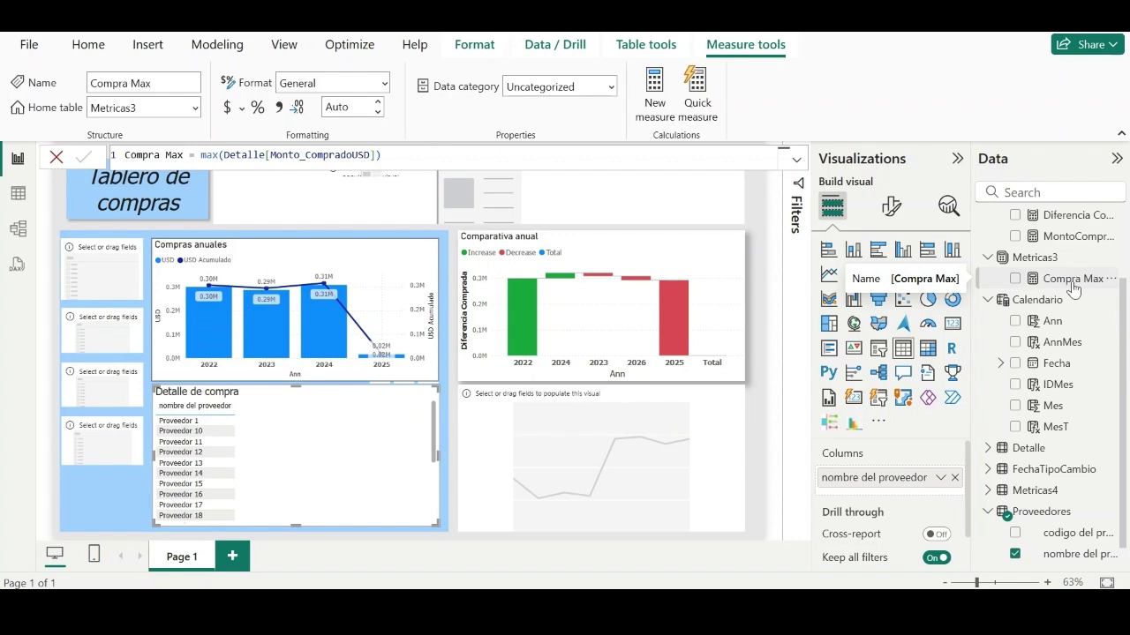
- Add the Compra Max and USD measures as columns of the Detalle de compra table, following nombre del proveedor
left_click_drag(1081, 282, 915, 497)
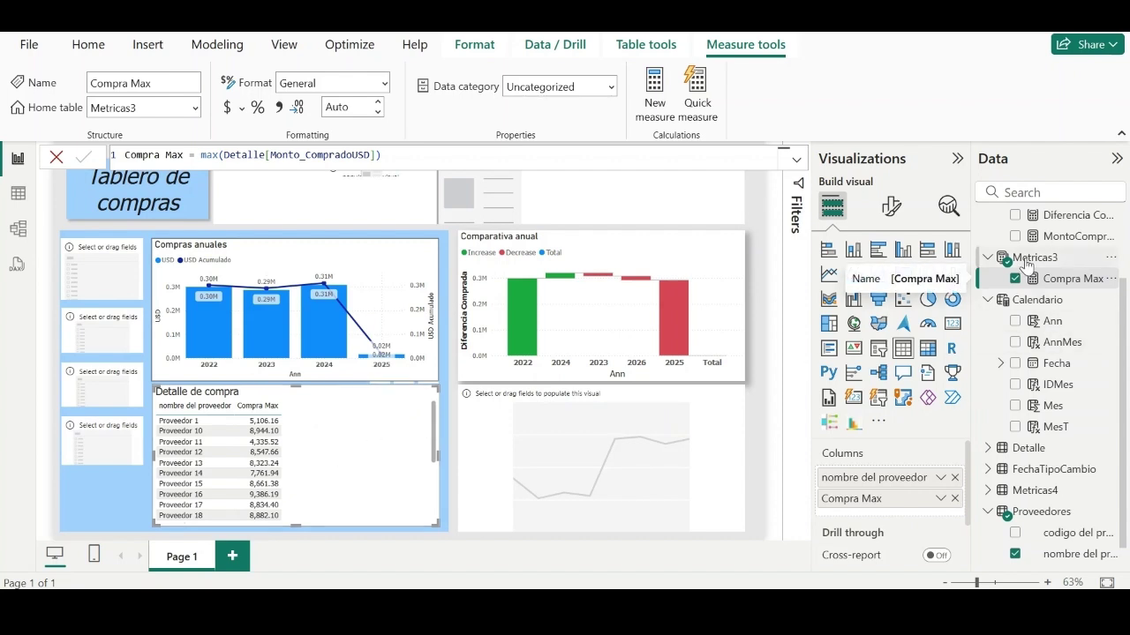
scroll(1127, 325, "up", 2)
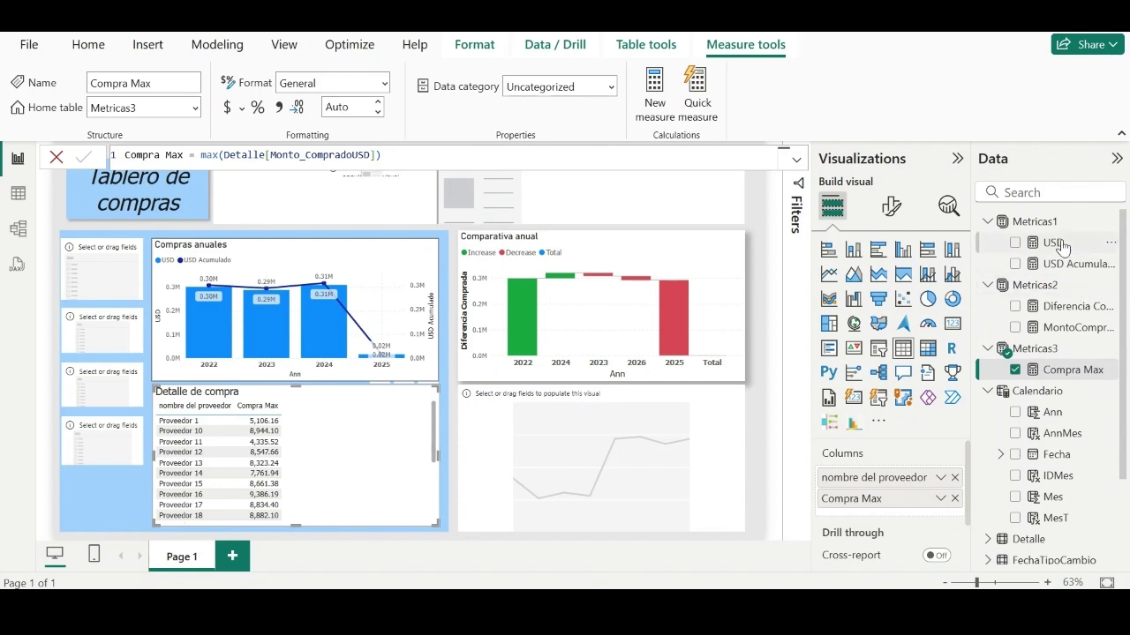
left_click_drag(1062, 249, 887, 520)
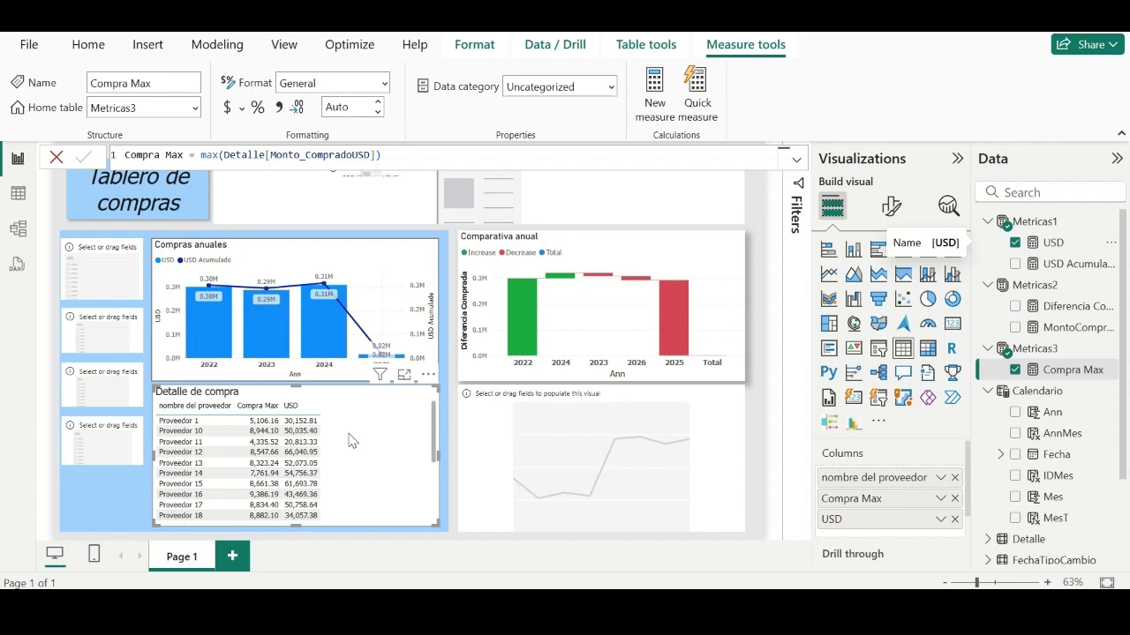
- Create the Metricas3 measure MontoCompradoUSDTotal = SUMX(all(Detalle),[USD]) and add it as a column of the Detalle de compra table
left_click(1110, 349)
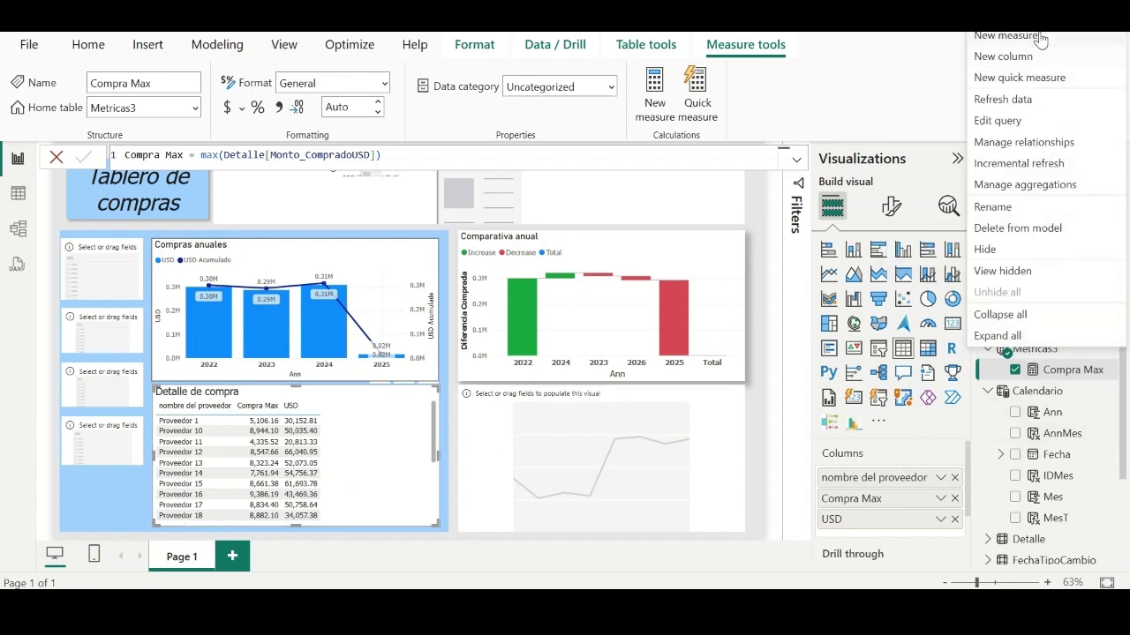
left_click(999, 35)
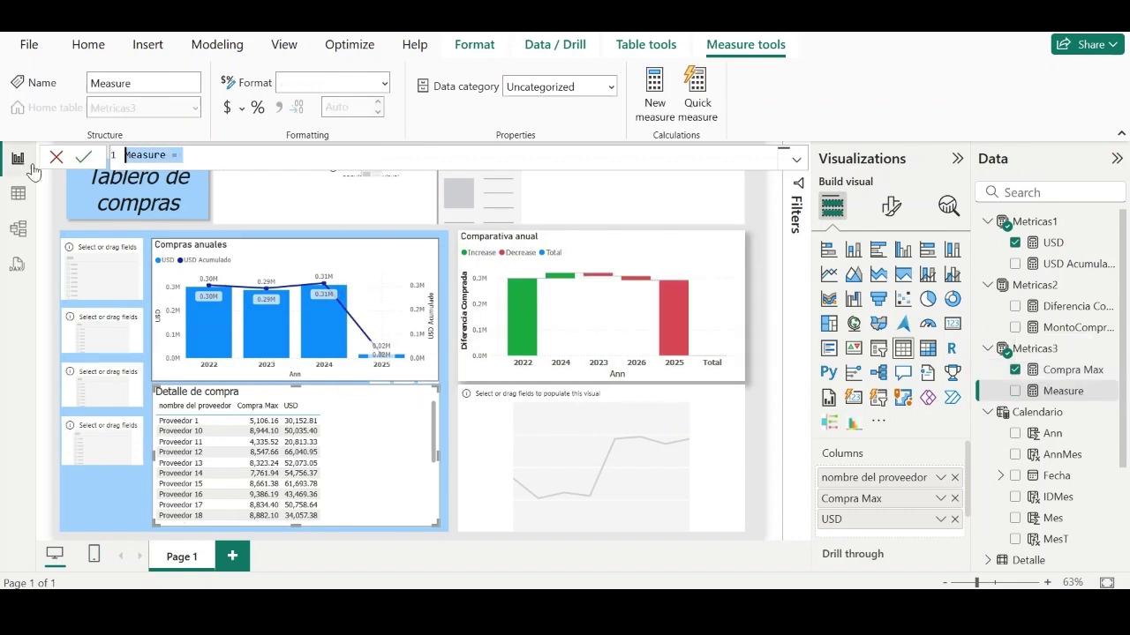
type("MontoCompradoUSDTotal = SUMX(all(Detalle),[USD])")
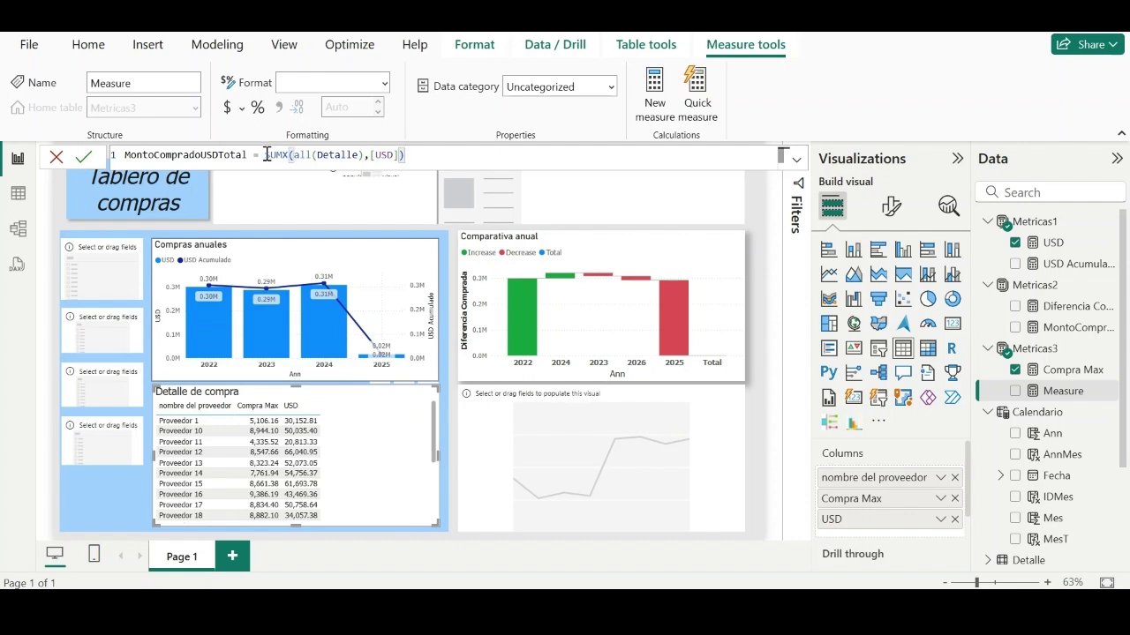
left_click_drag(267, 154, 289, 155)
left_click_drag(364, 154, 294, 154)
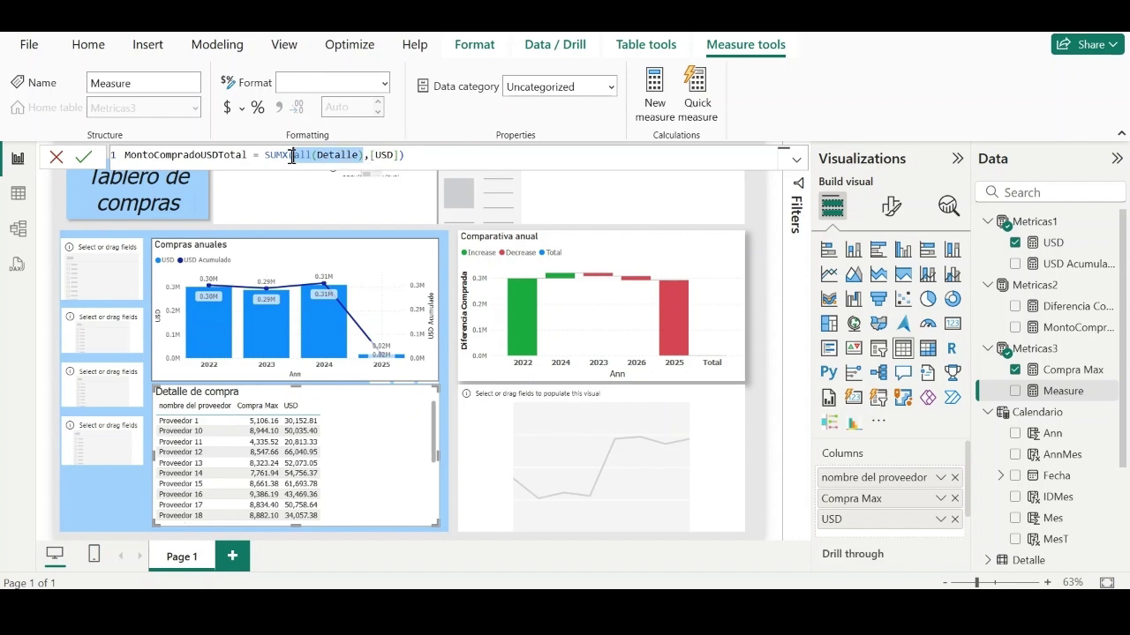
left_click(421, 154)
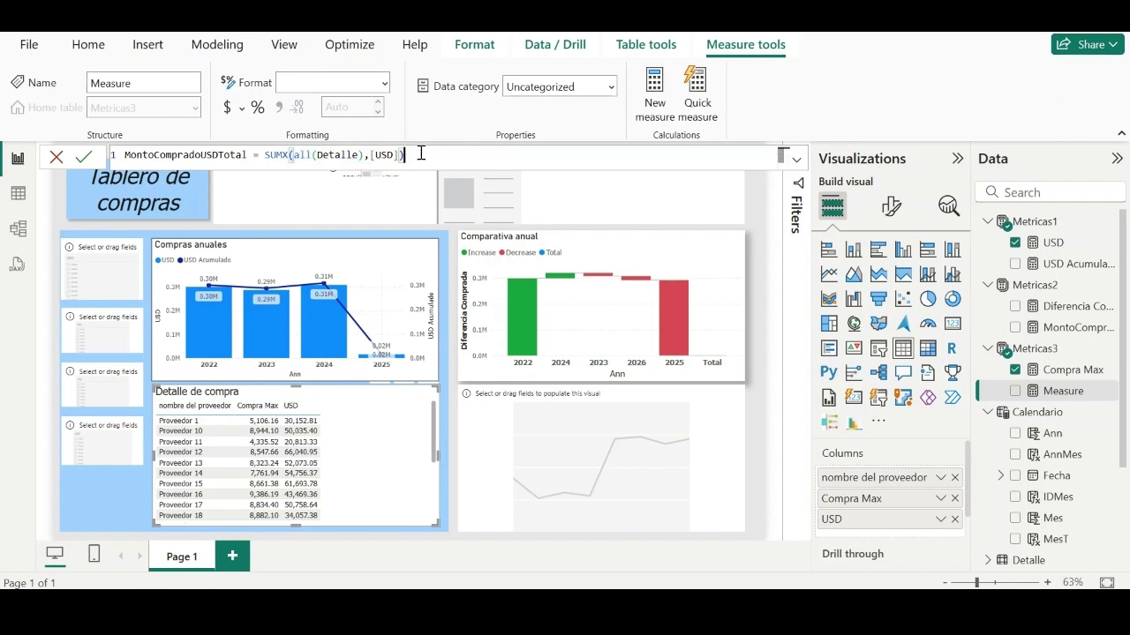
key("Return")
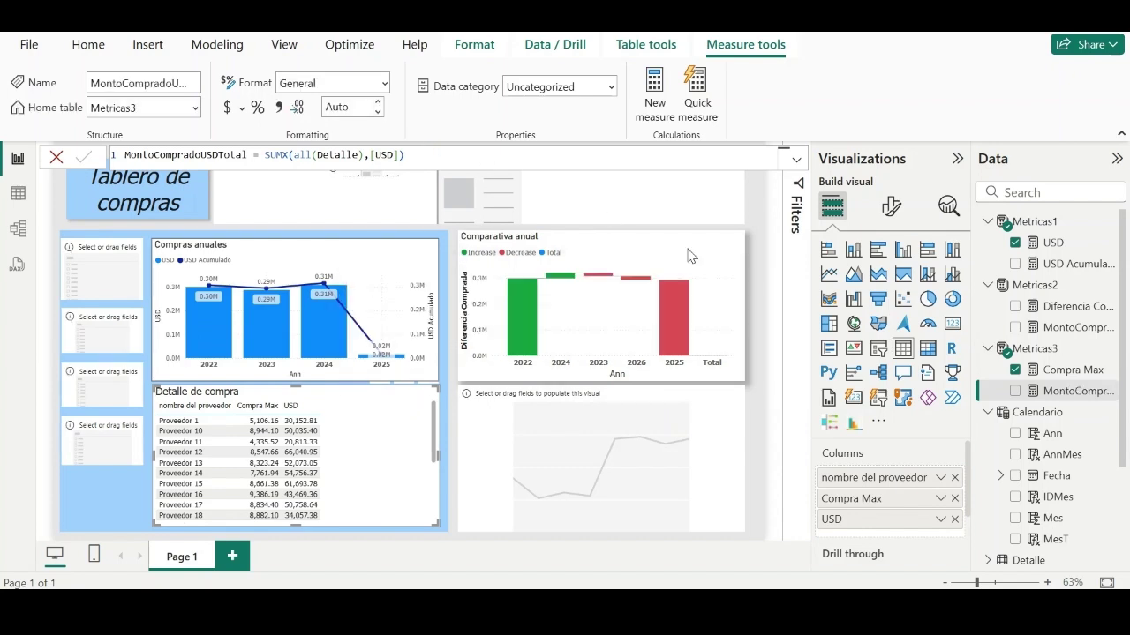
left_click_drag(1069, 396, 898, 531)
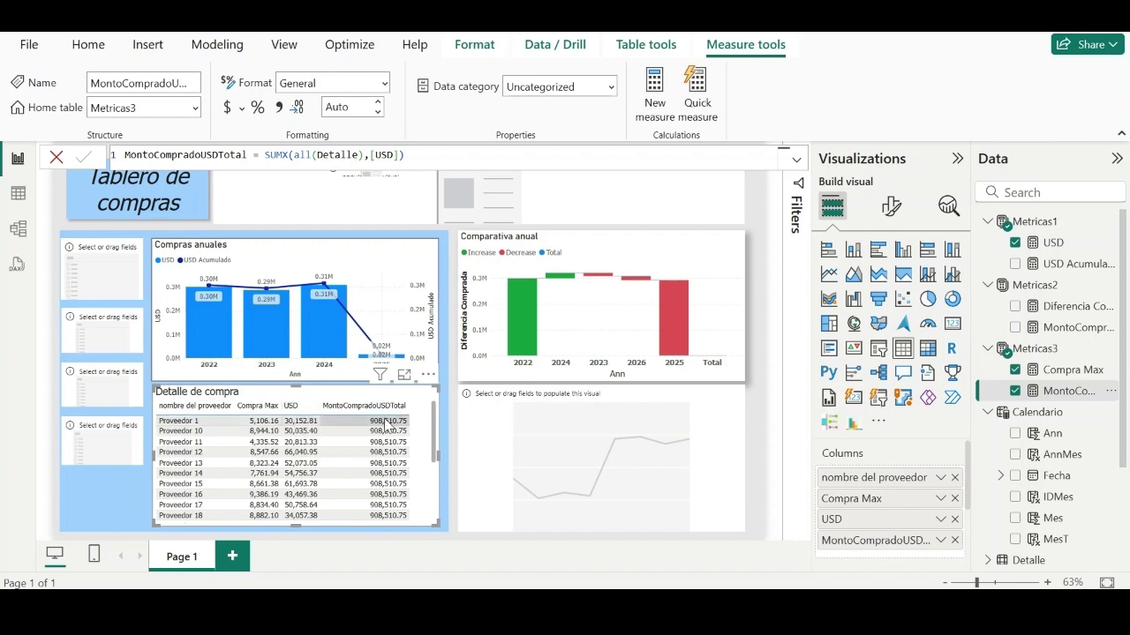
- Create the Metricas3 measure % Part Histórica = DIVIDE([USD],[MontoCompradoUSDTotal],0) and add it as the last column of the Detalle de compra table
right_click(1118, 353)
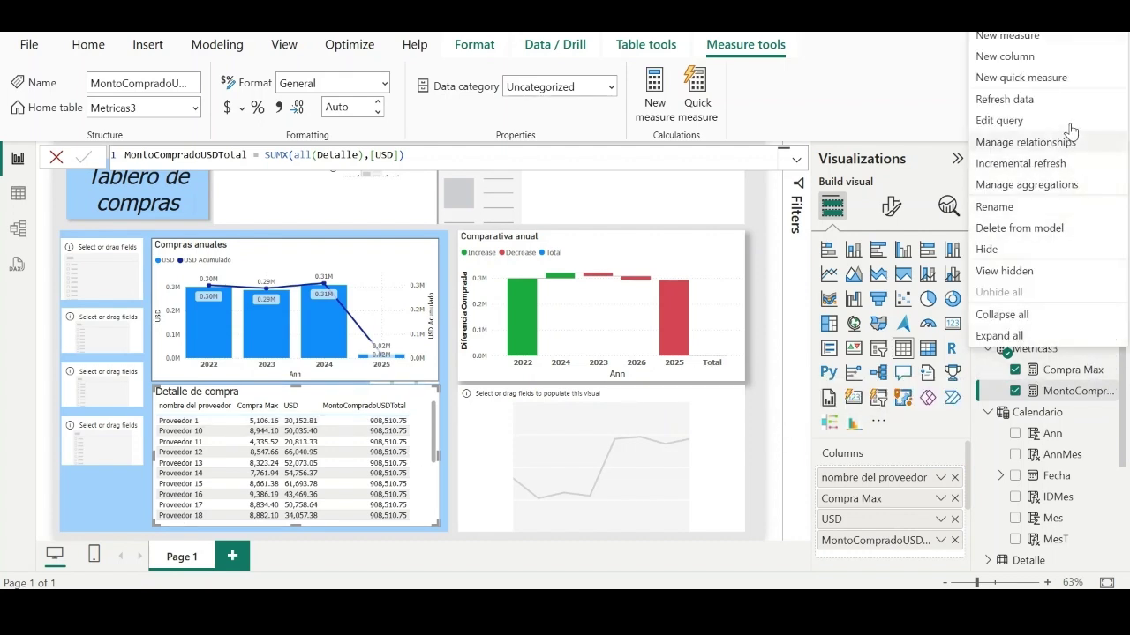
left_click(1007, 36)
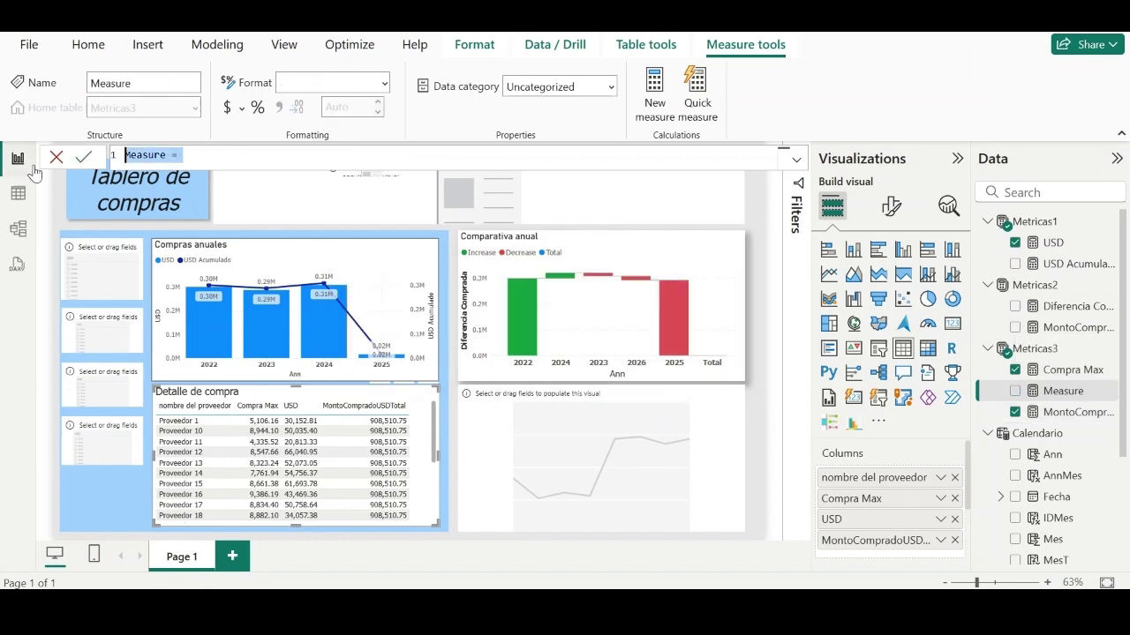
type("% Part Histórica = DIVIDE([USD],[MontoCompradoUSDTotal],0)")
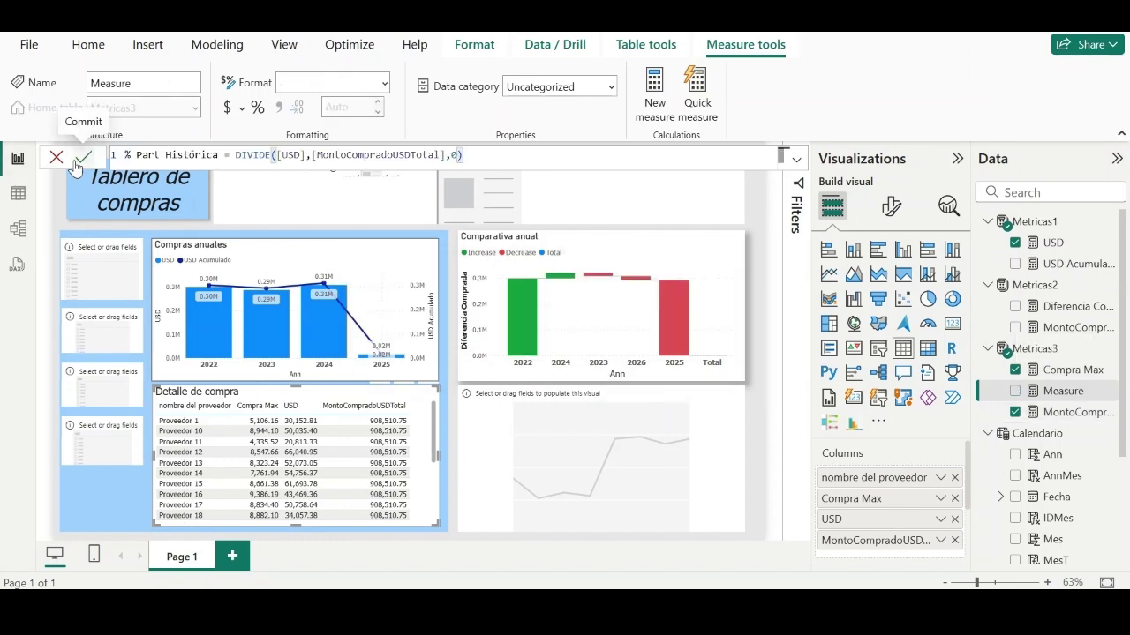
left_click(76, 166)
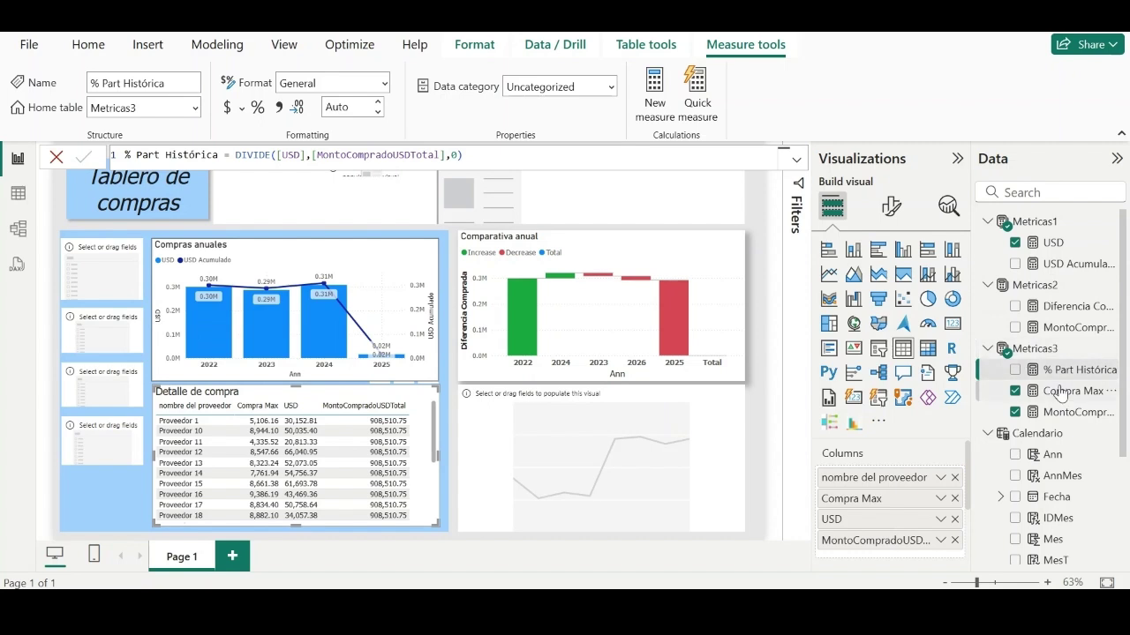
left_click_drag(1068, 378, 882, 562)
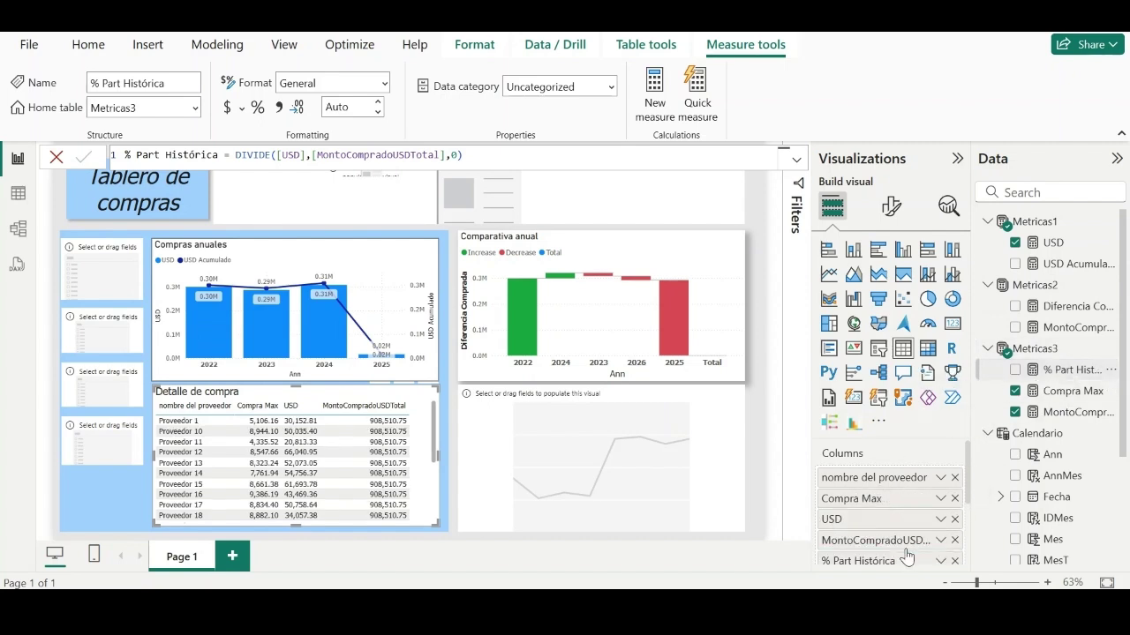
left_click_drag(390, 520, 422, 520)
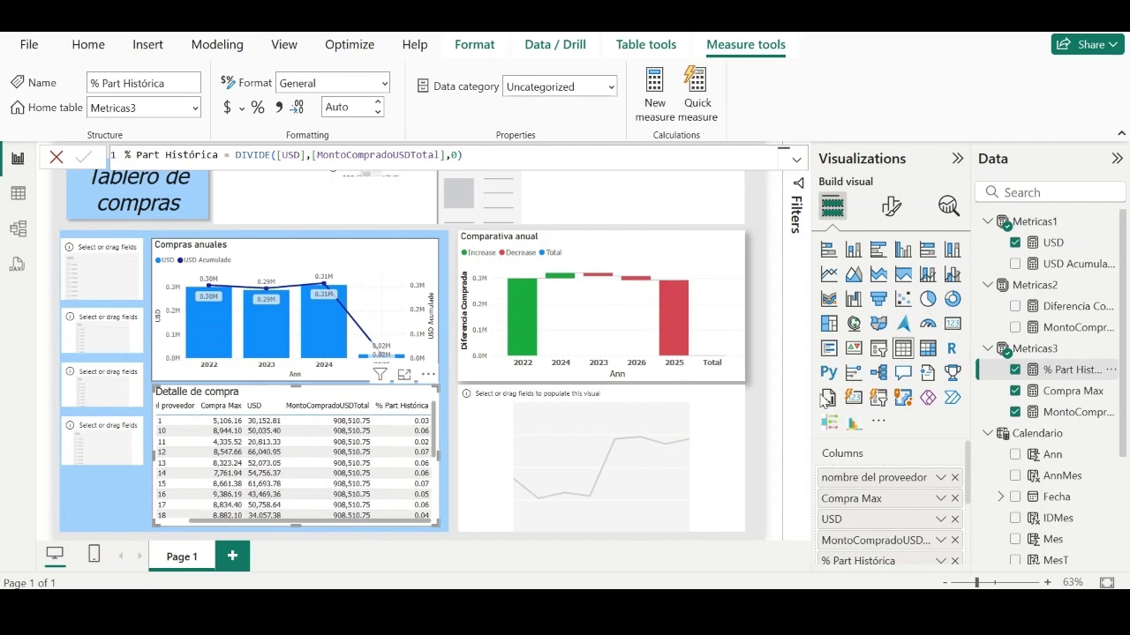
- Format the % Part Histórica measure as Percentage and remove the MontoCompradoUSDTotal column from the Detalle de compra table
left_click(1050, 394)
left_click(1055, 374)
left_click(374, 83)
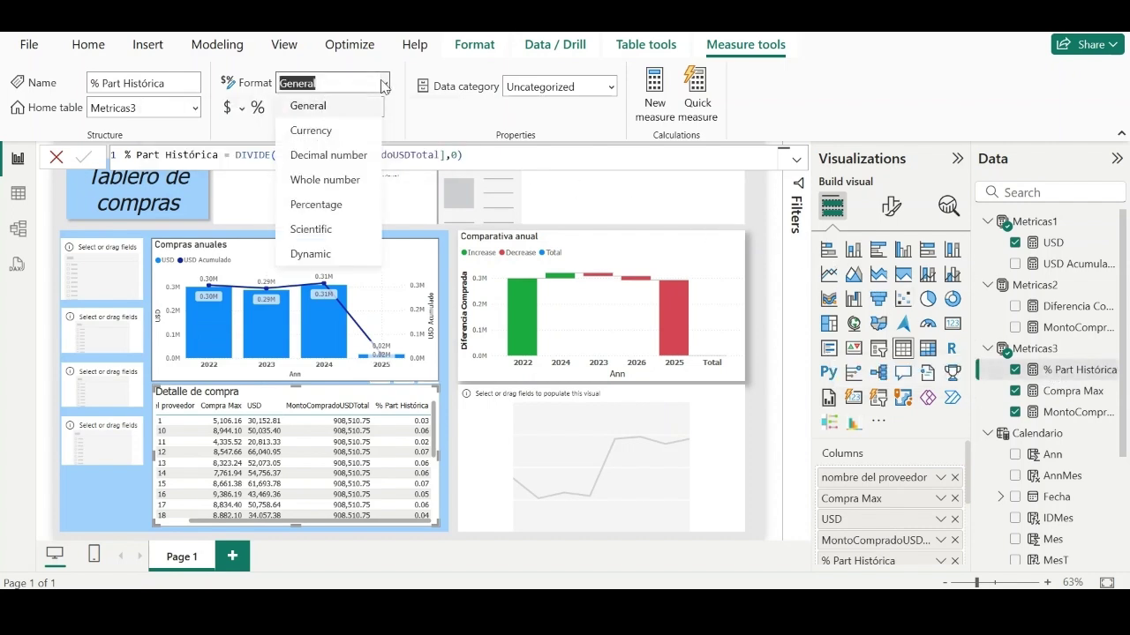
left_click(336, 206)
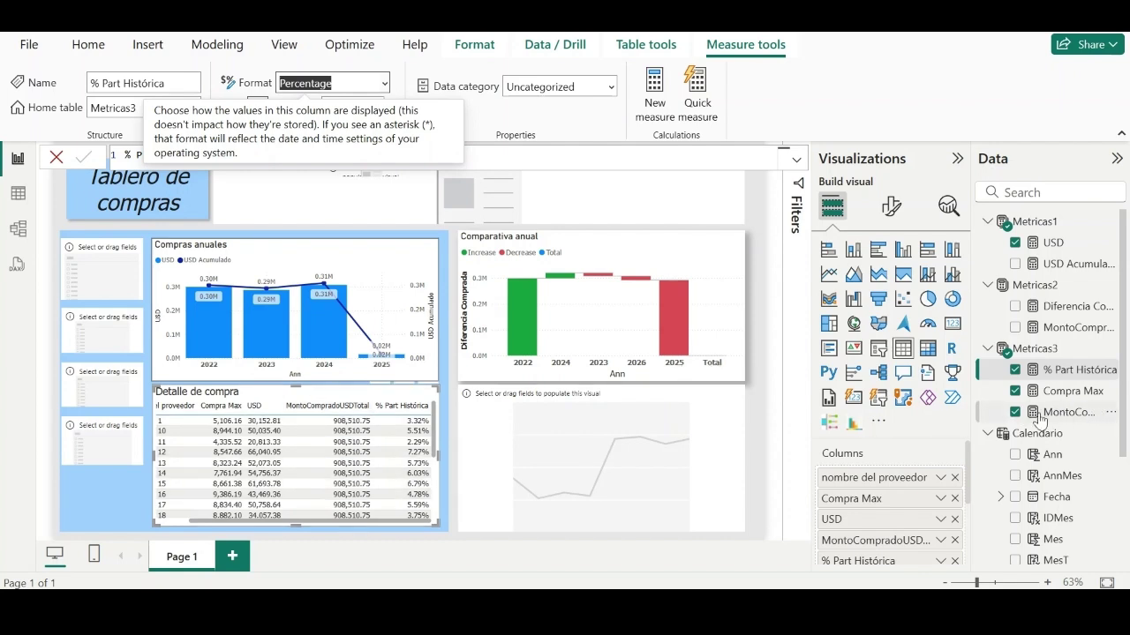
left_click(954, 541)
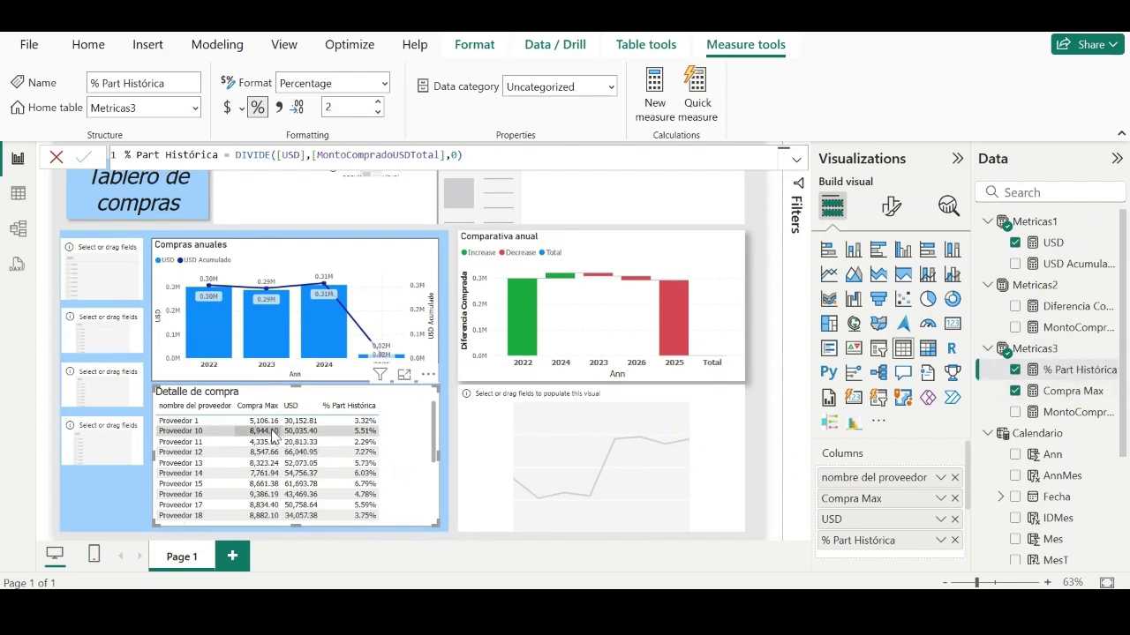
- Create the calculated column Delay = DATEDIFF(Detalle[FDeliver],Detalle[Recepcionado],DAY) in the Detalle table
left_click(18, 159)
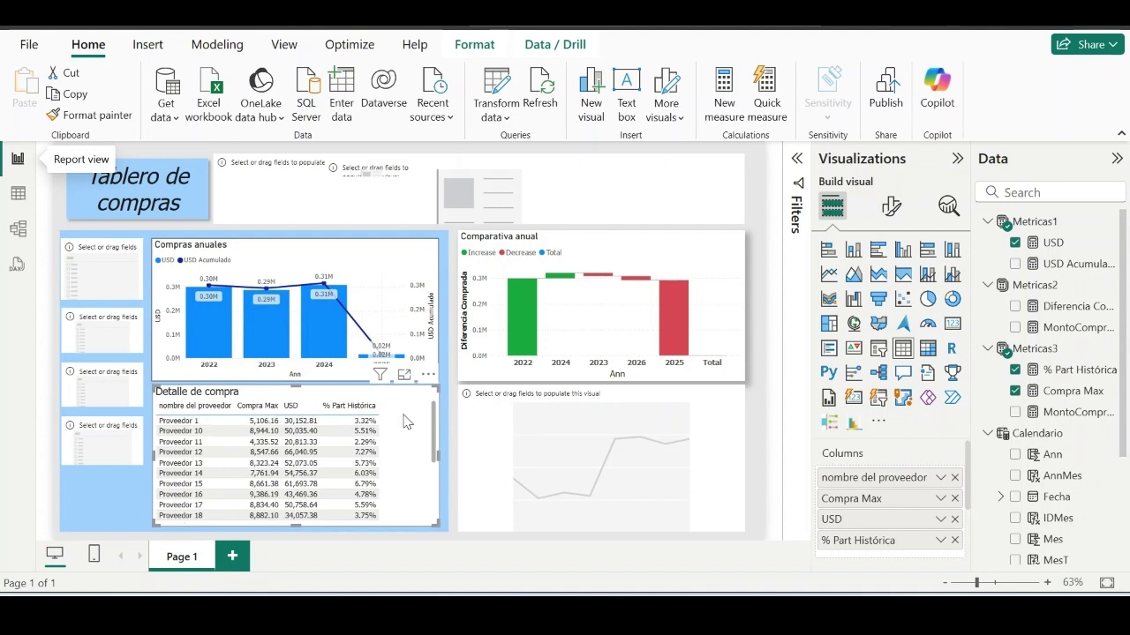
left_click(18, 193)
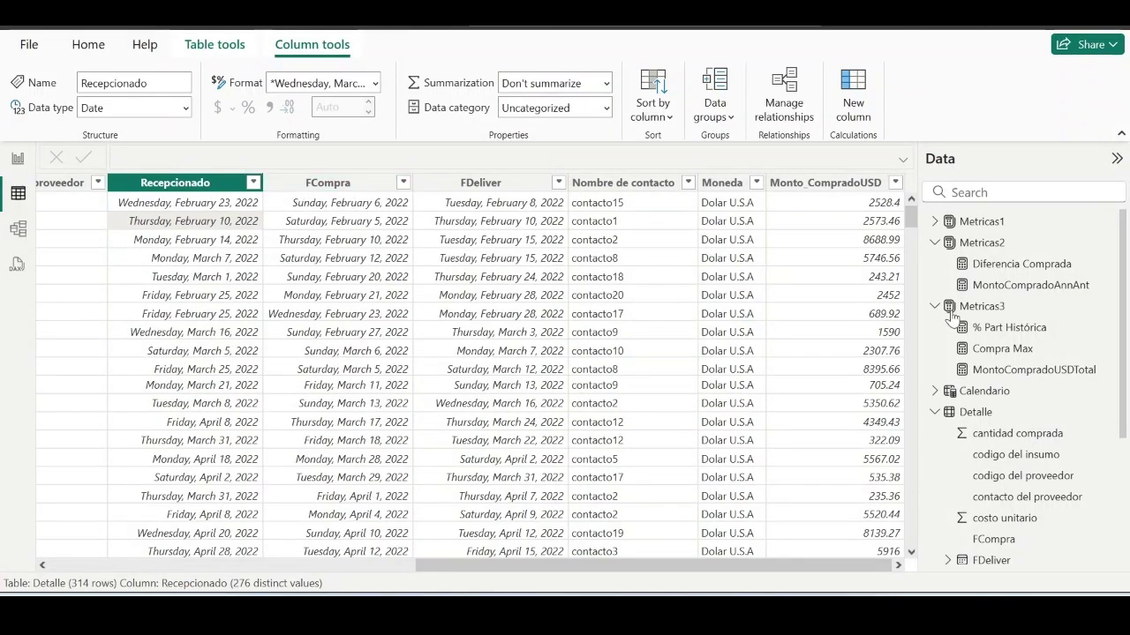
left_click(980, 391)
left_click(977, 415)
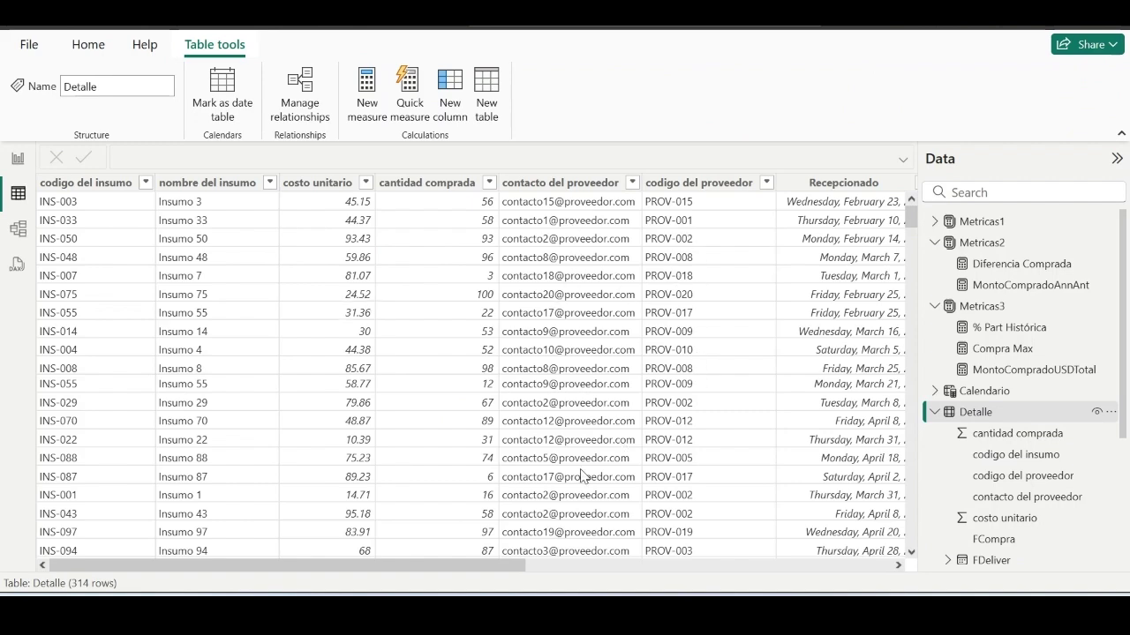
left_click_drag(516, 569, 786, 567)
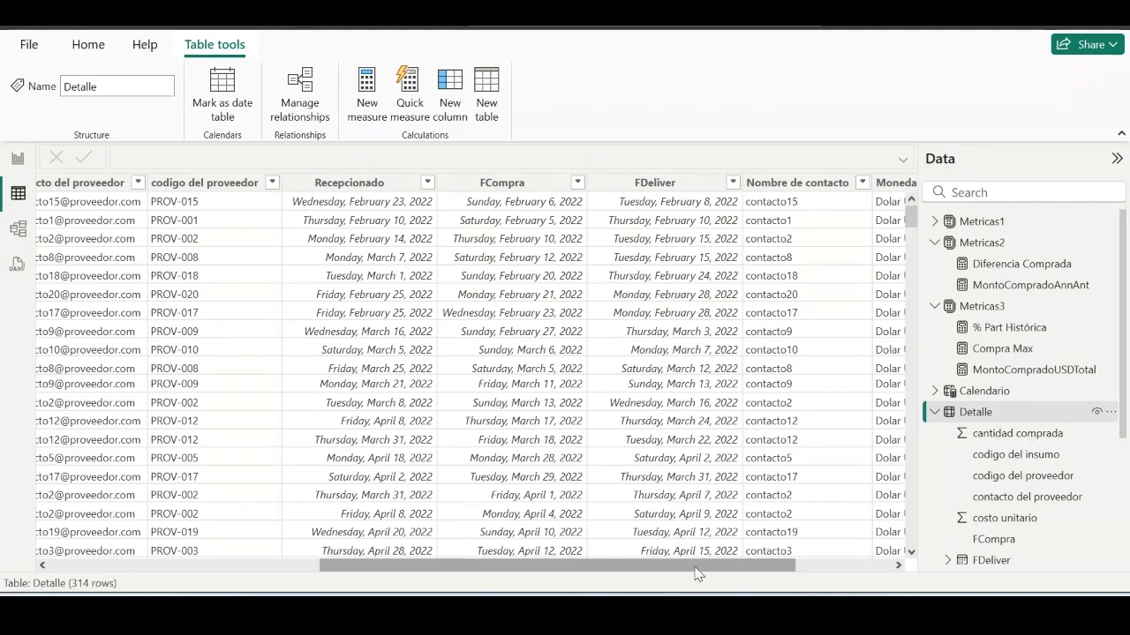
left_click_drag(693, 567, 827, 562)
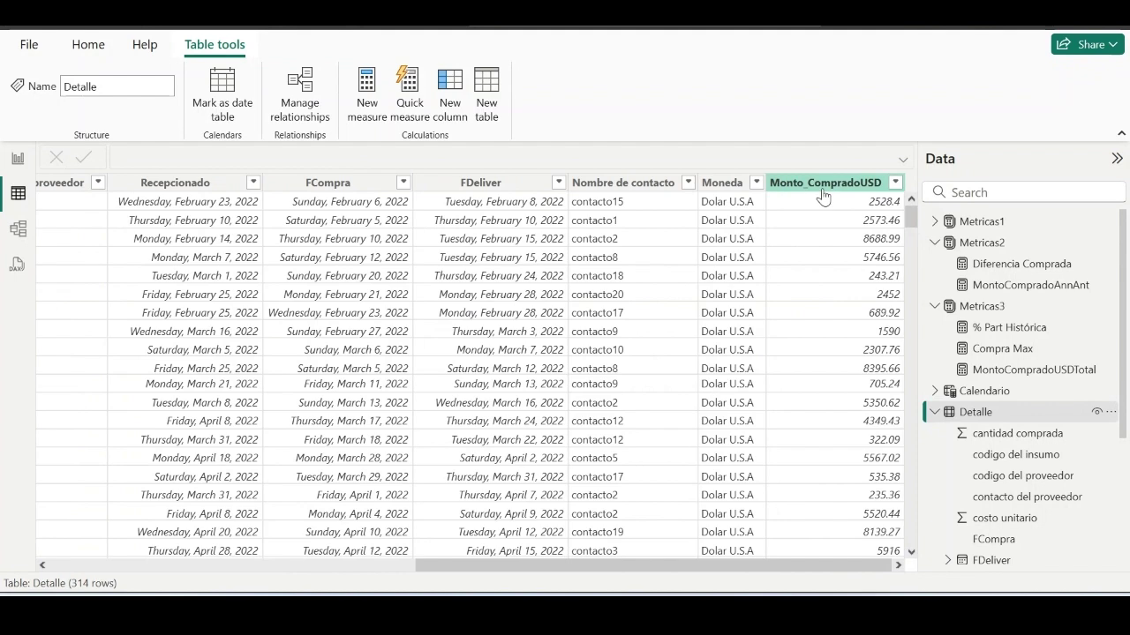
left_click(452, 97)
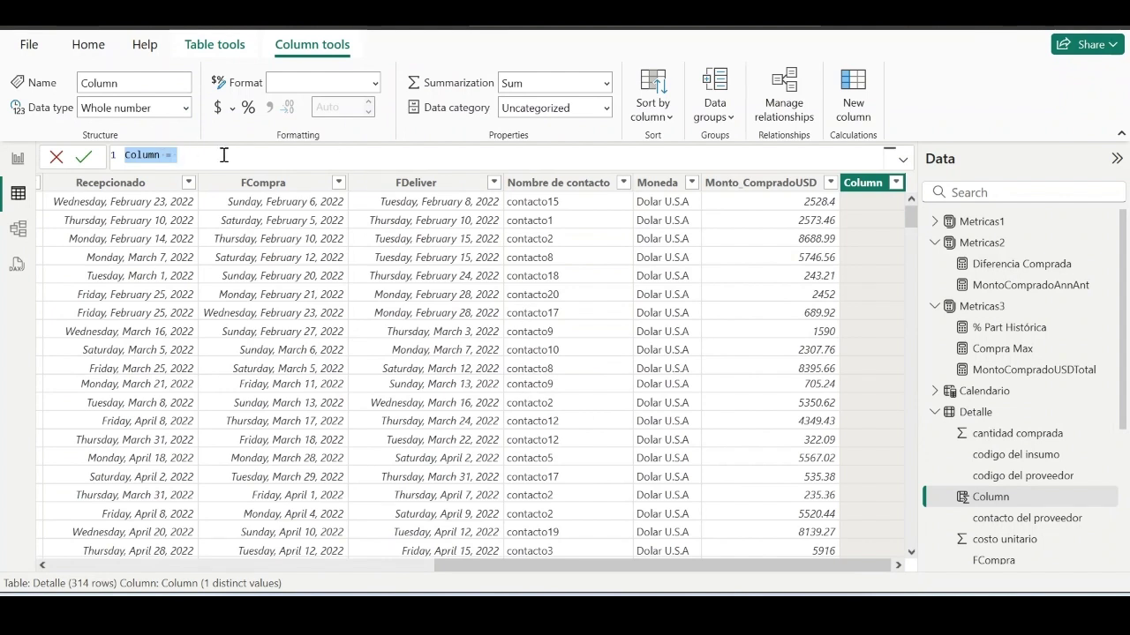
type("Delay =")
type("DATEDIFF(Detalle[FDeliver],Detalle[Recepcionado],DAY)")
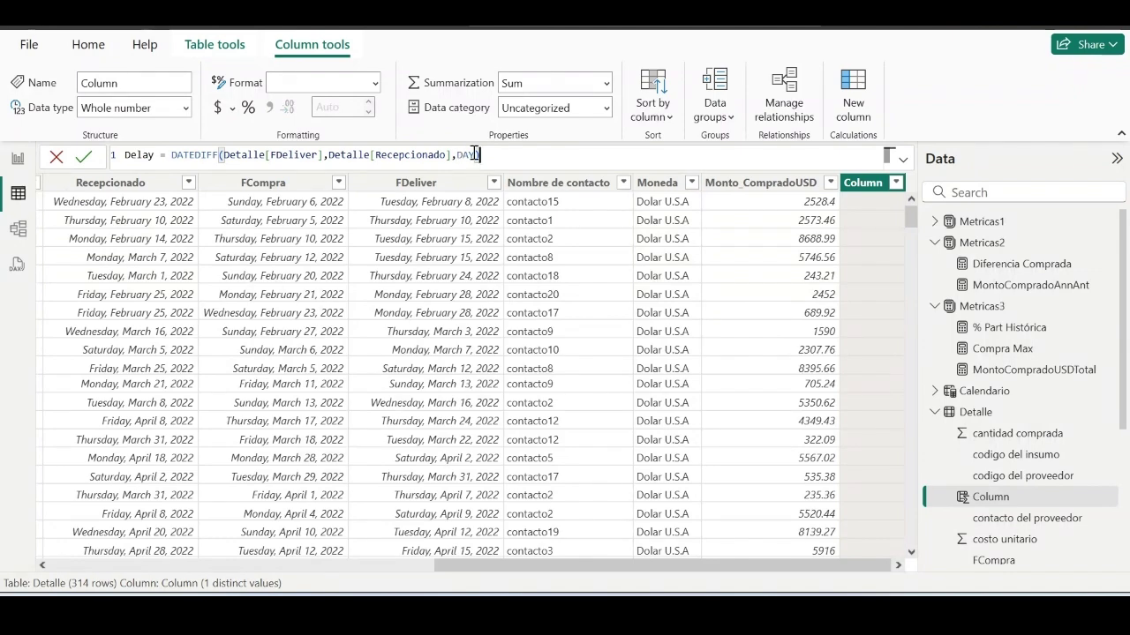
key("Return")
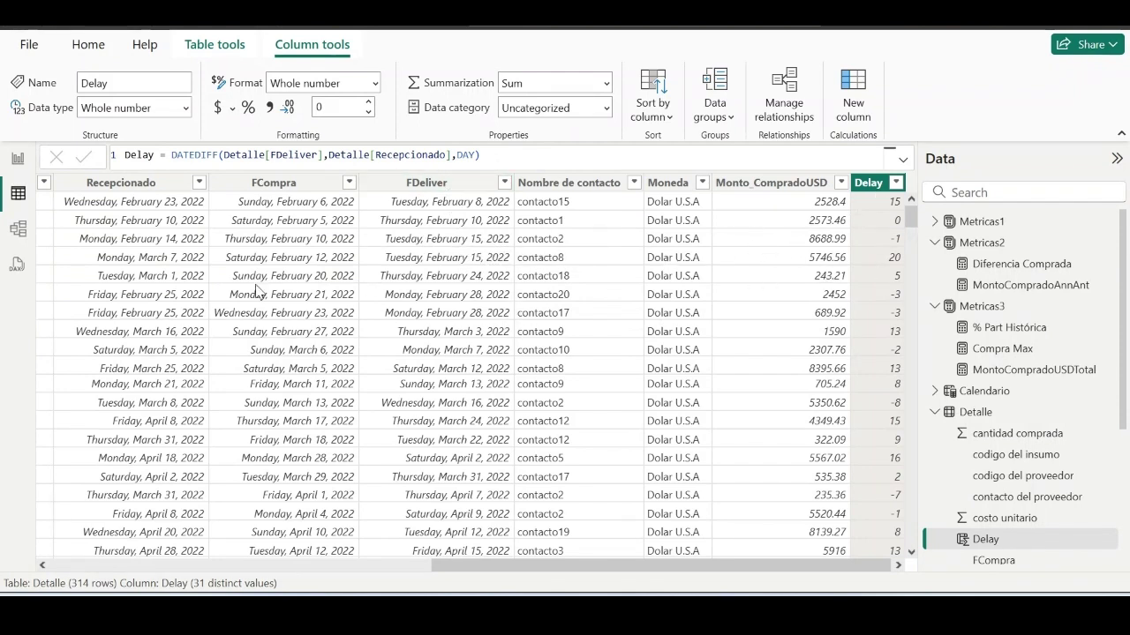
- Create the Metricas3 measure Días Retraso = AVERAGE(Detalle[Delay]) and add it as the last column of the Detalle de compra table
left_click(18, 159)
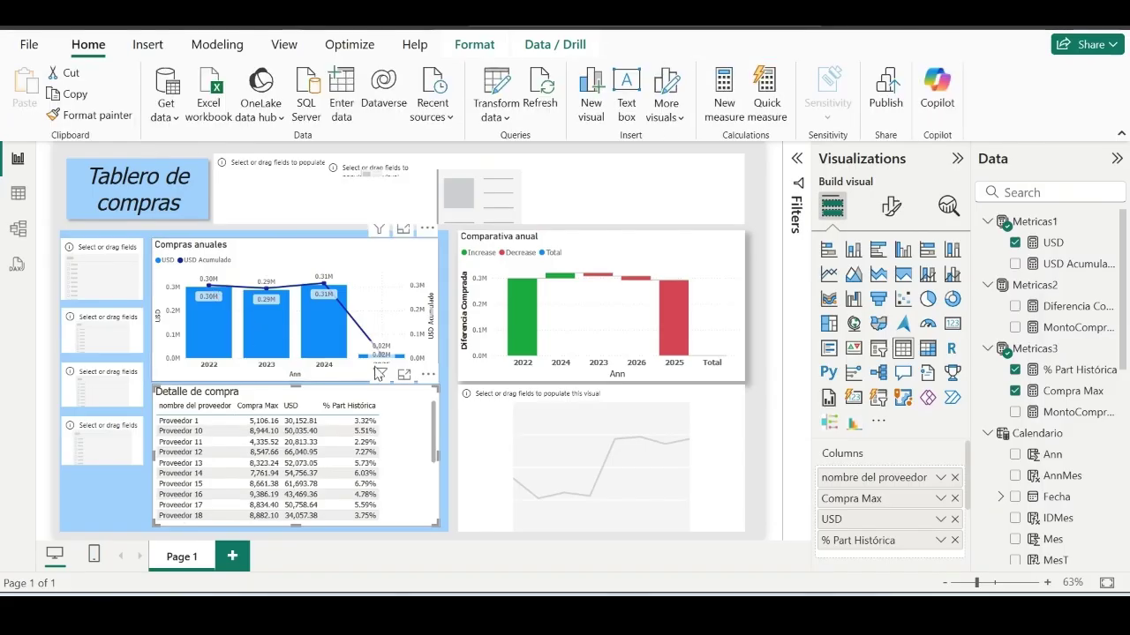
left_click(1112, 349)
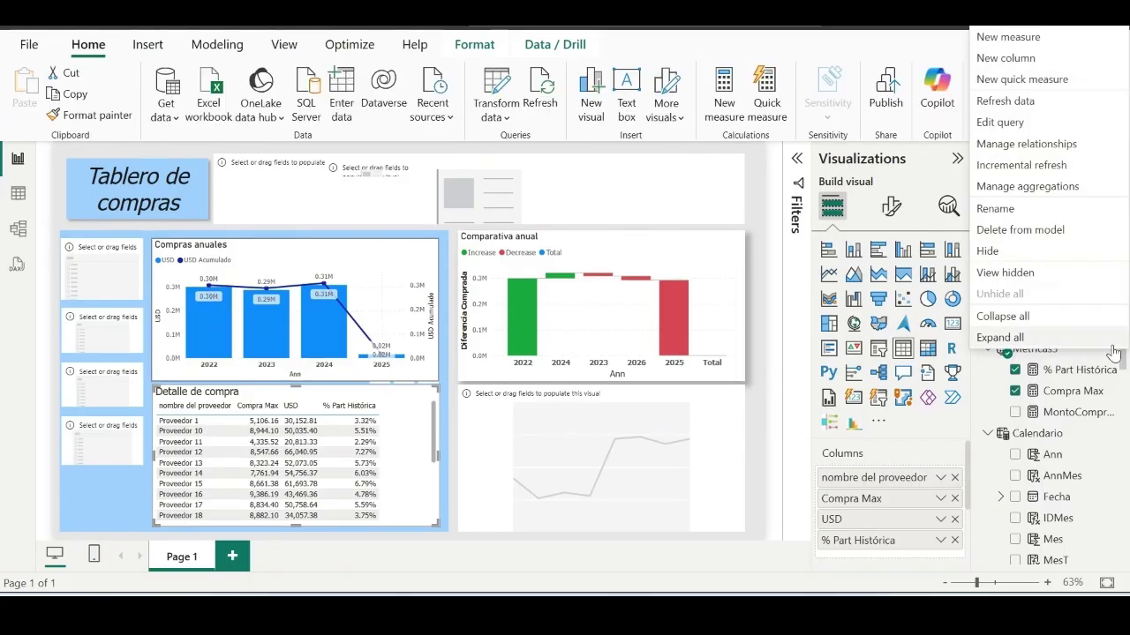
key("Escape")
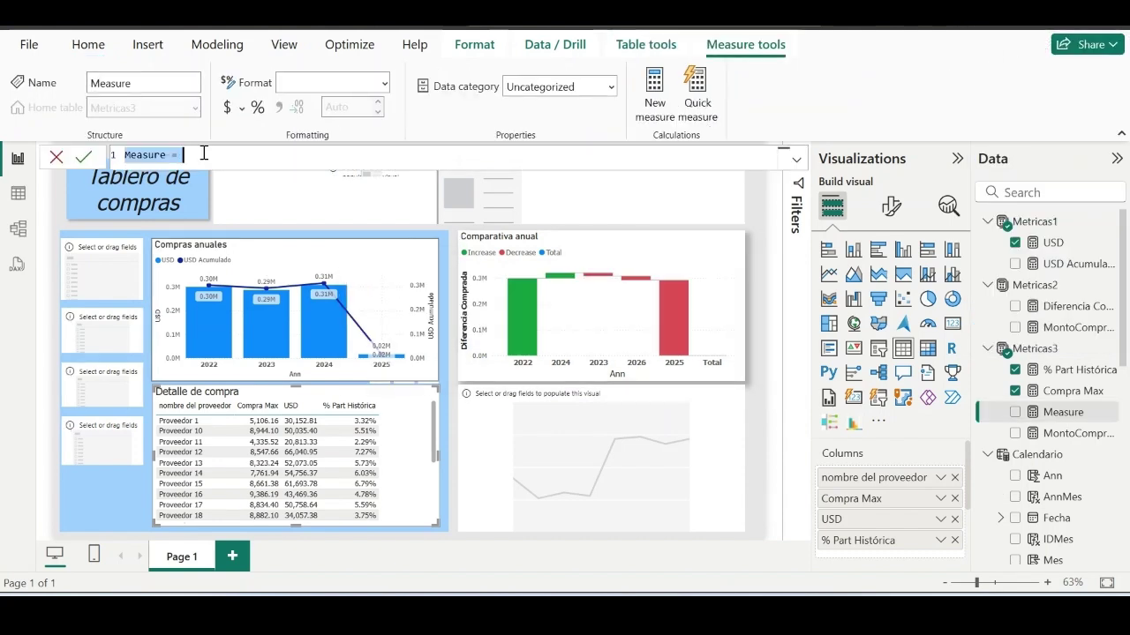
type("Días Retraso = AVERAGE(Detalle[Delay])")
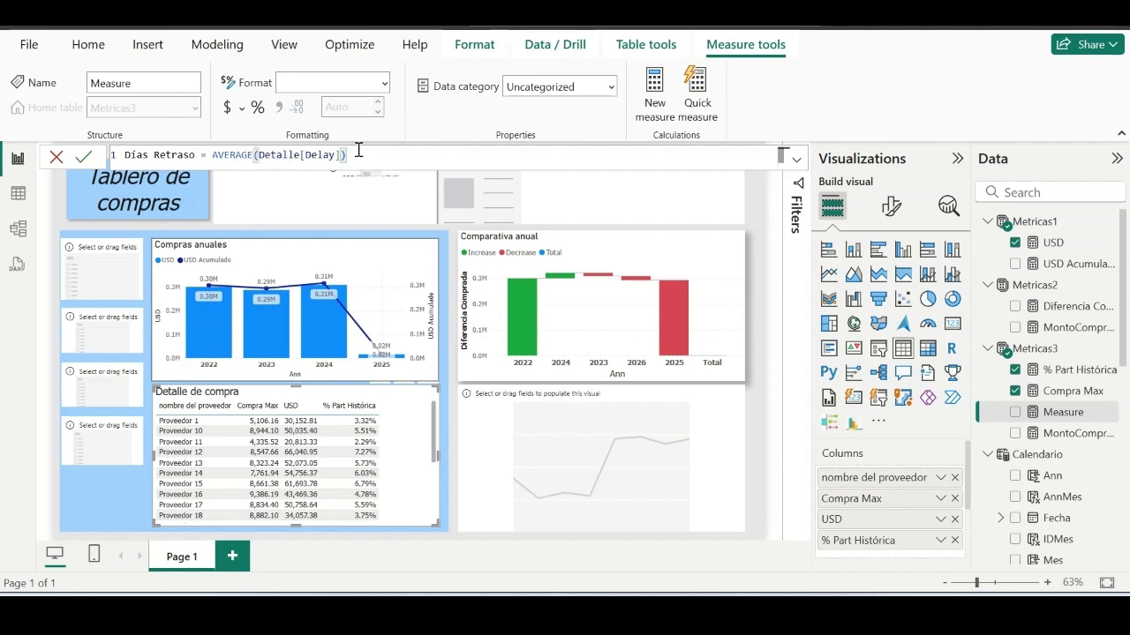
key("Return")
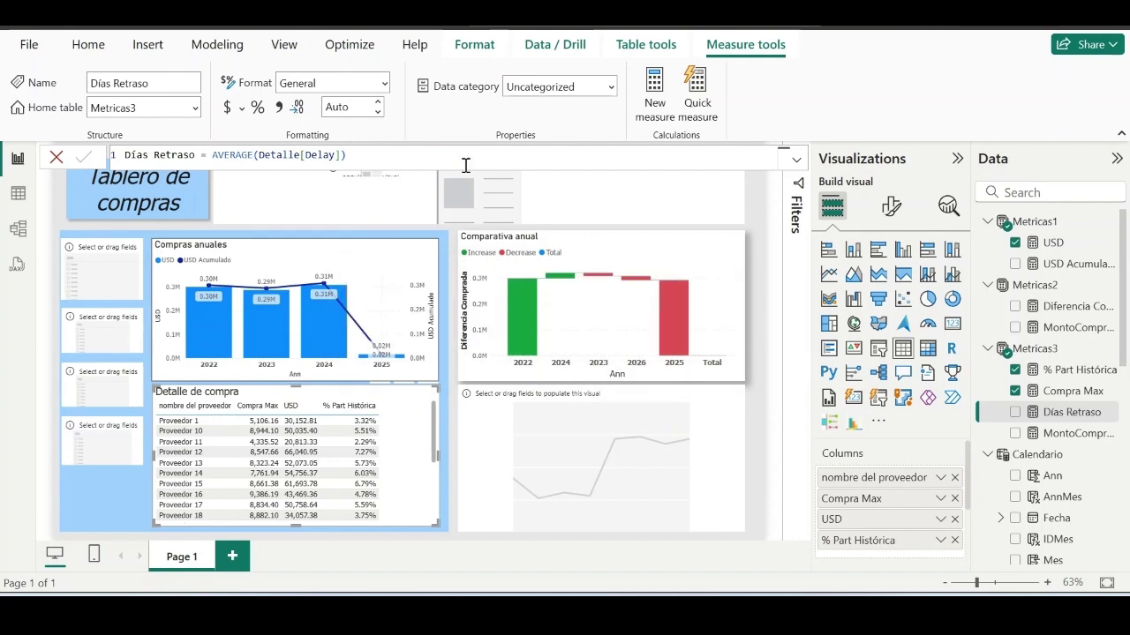
left_click_drag(1070, 415, 903, 544)
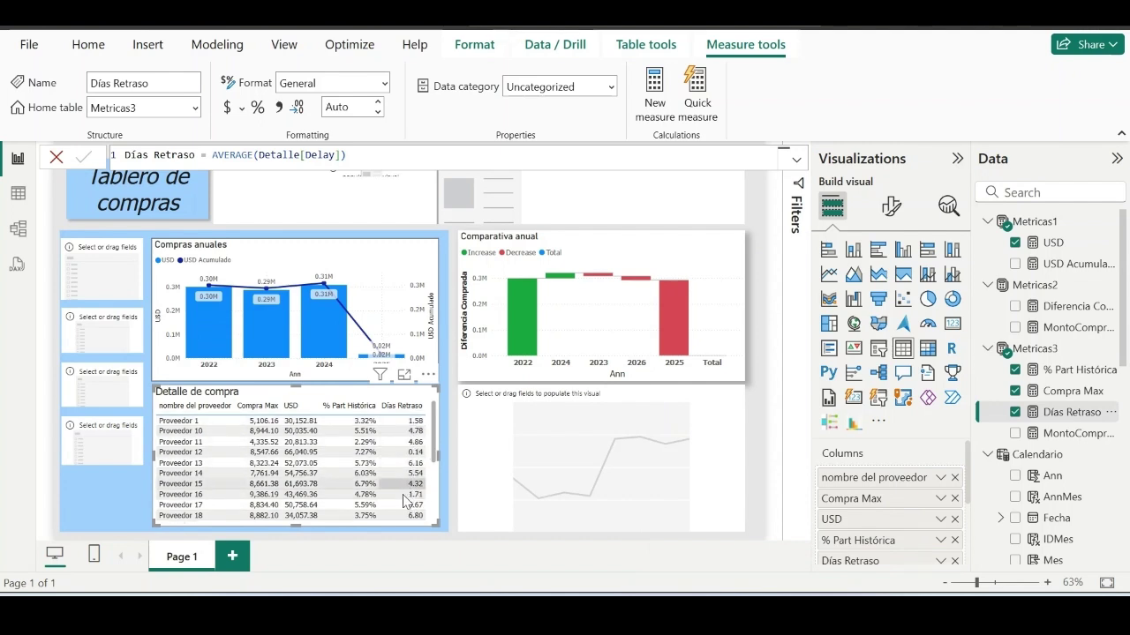
left_click_drag(434, 432, 437, 479)
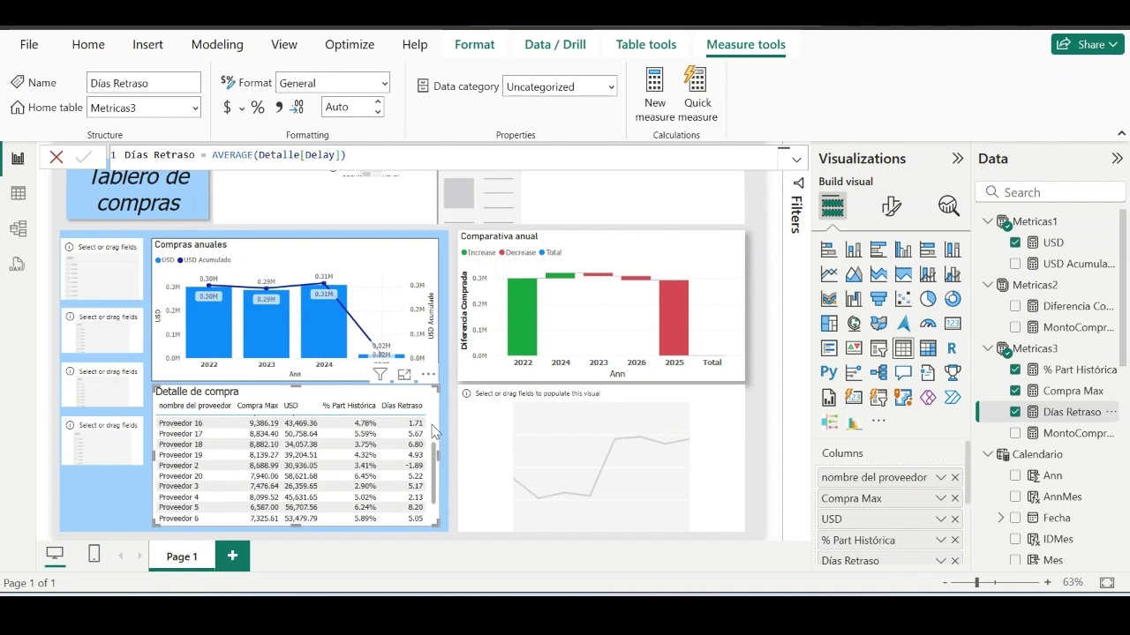
scroll(432, 441, "up", 5)
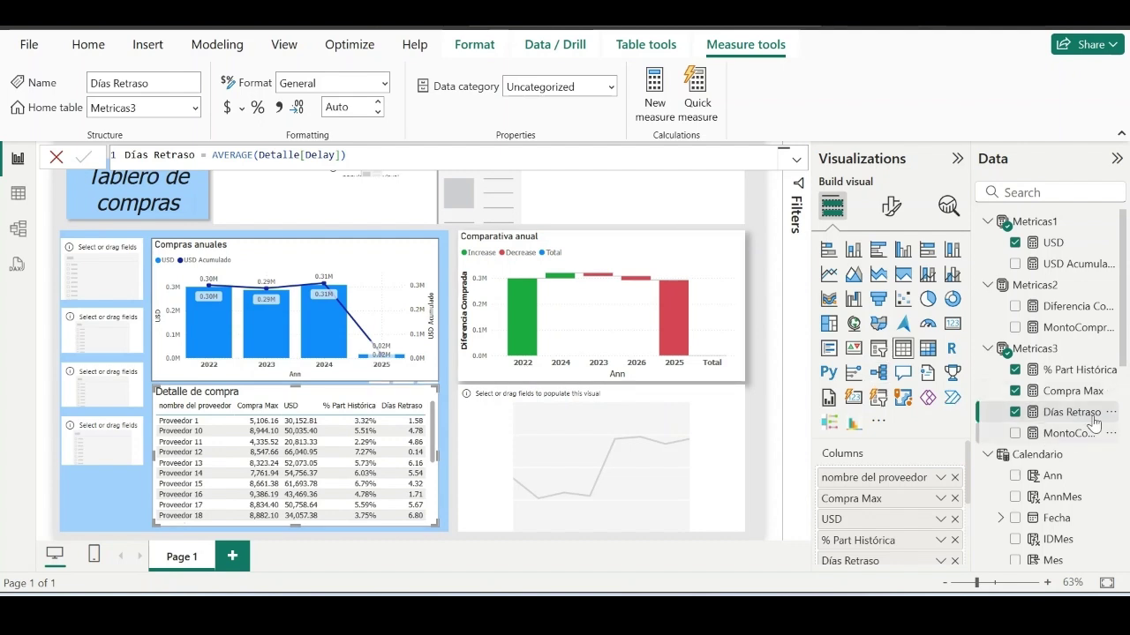
- Create the Metricas3 measure RetrasoPTo = AVERAGEX(ALL(Detalle),Detalle[Delay]) and add it to the Detalle de compra table after Días Retraso
left_click(1114, 350)
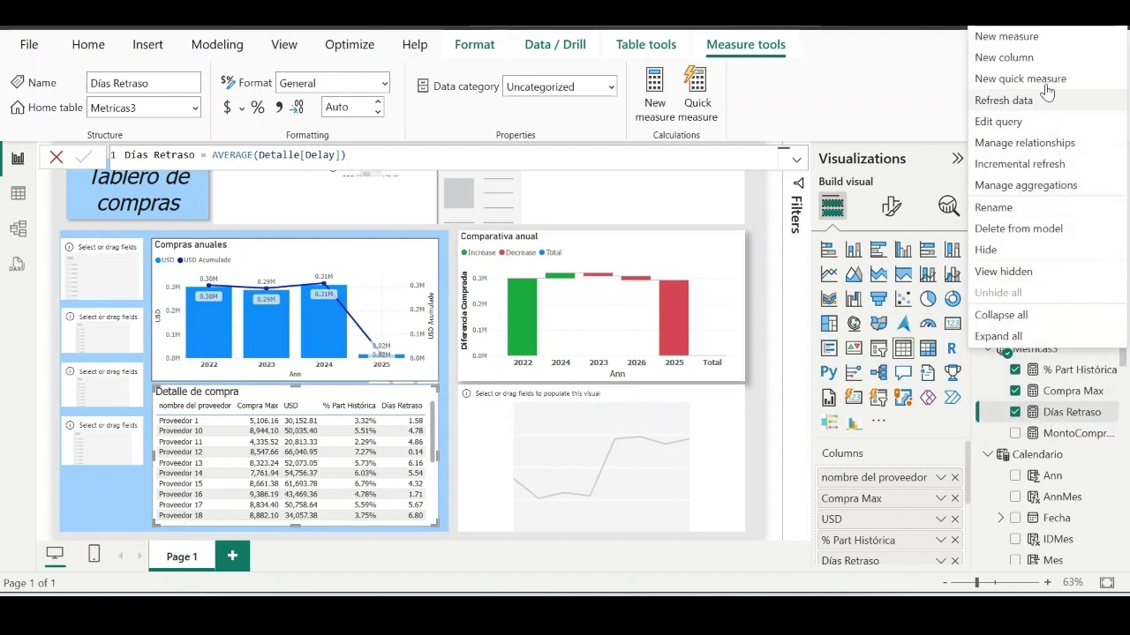
left_click(1047, 39)
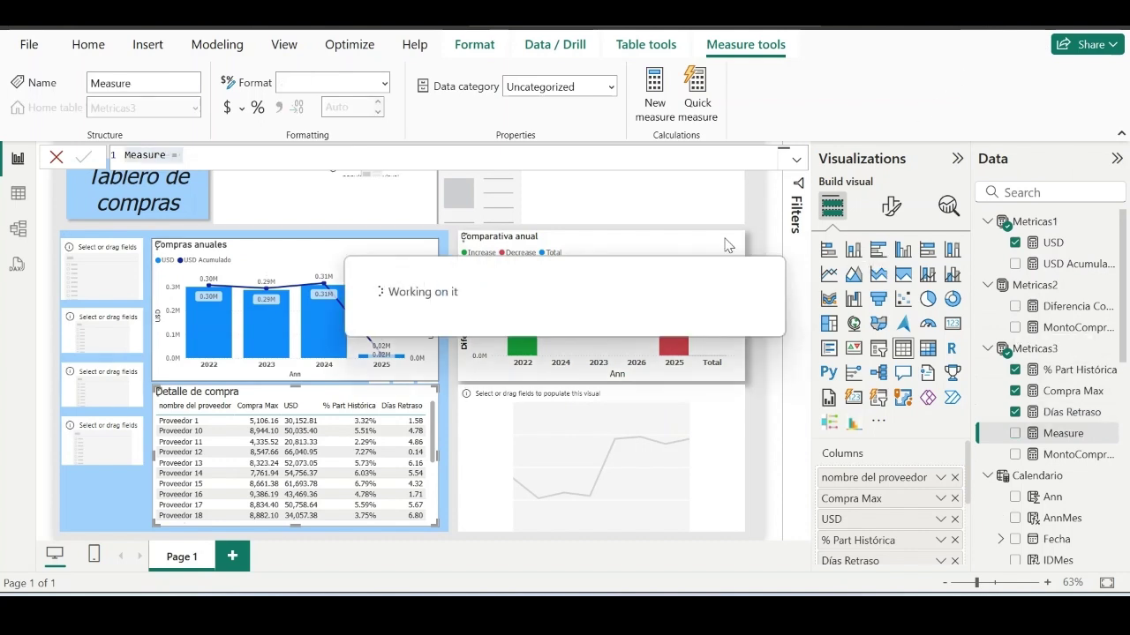
left_click(200, 155)
key("ctrl+a")
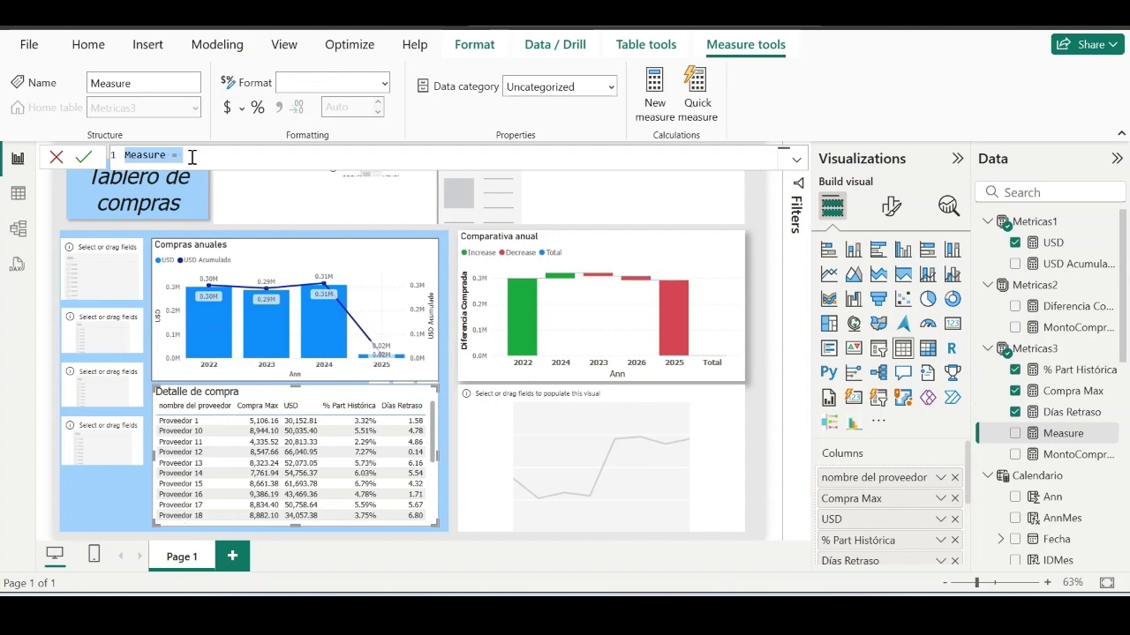
type("RetrasoPTo = AVERAGEX(ALL(Detalle),Detalle[Delay])")
key("BackSpace")
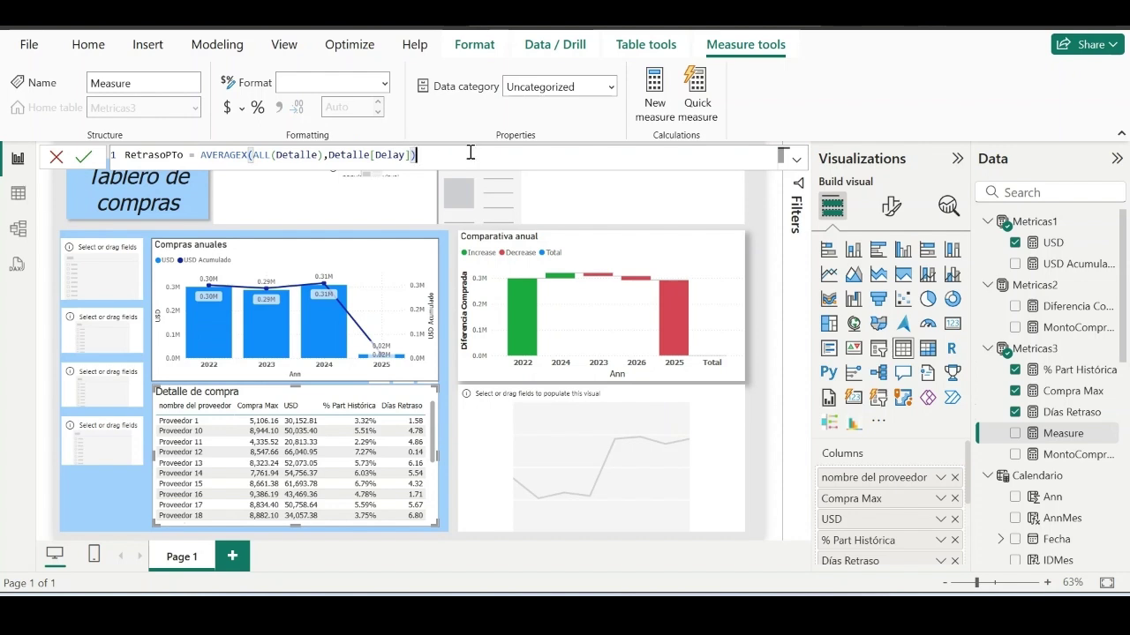
key("Return")
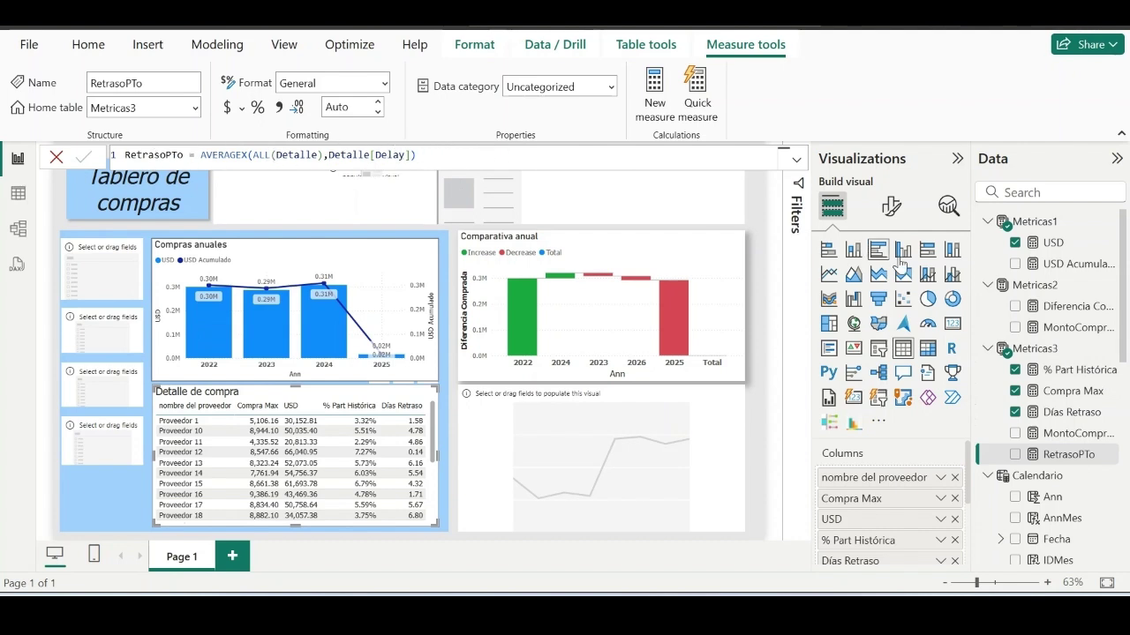
left_click(1076, 465)
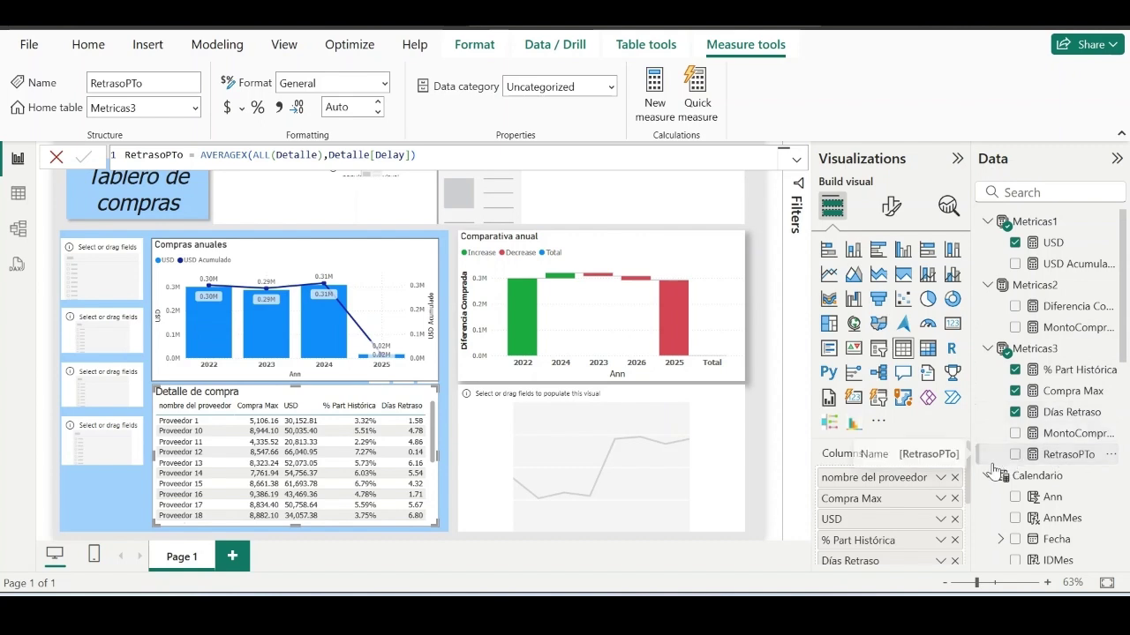
left_click_drag(968, 471, 968, 511)
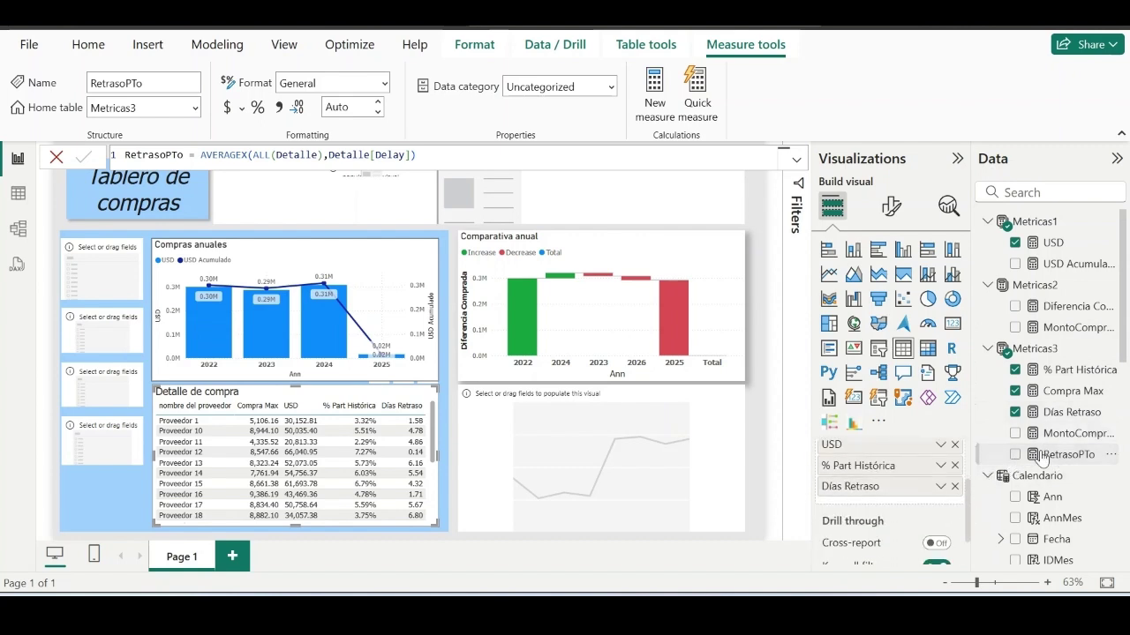
left_click_drag(1066, 455, 917, 503)
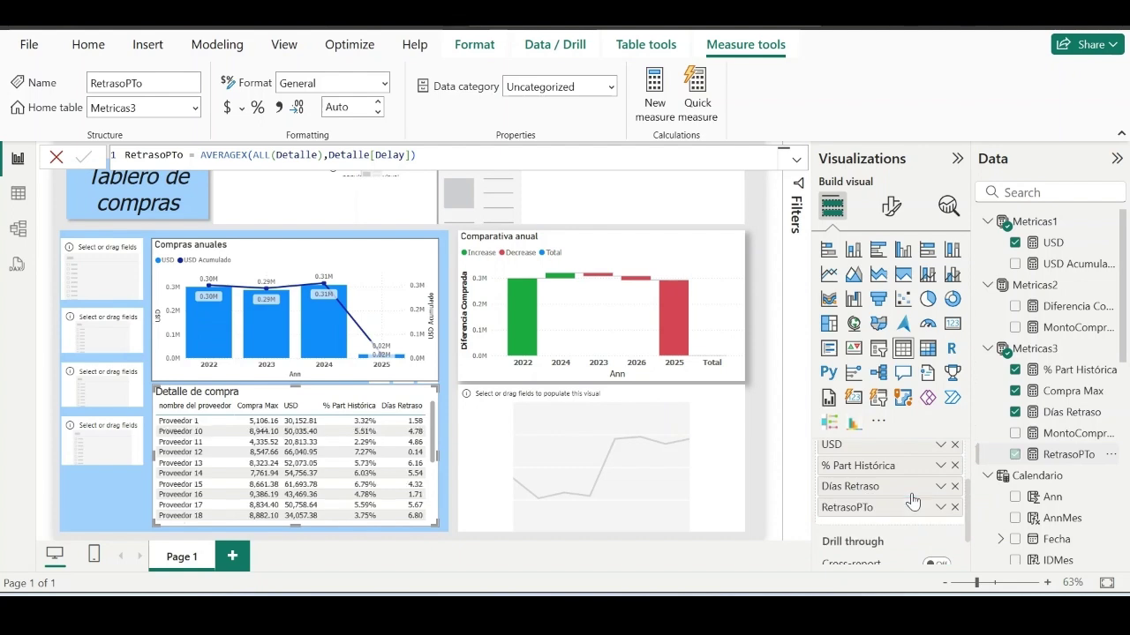
left_click_drag(372, 524, 404, 524)
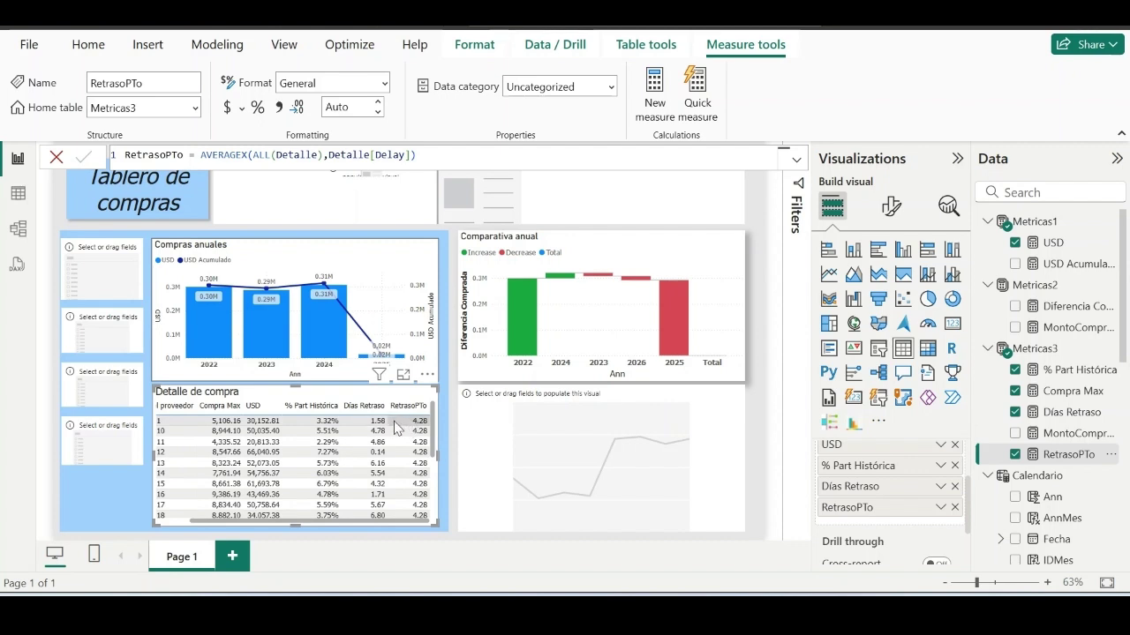
- Create the Metricas3 measure % Retraso = DIVIDE([Días Retraso],[RetrasoPTo],0)
left_click(1111, 350)
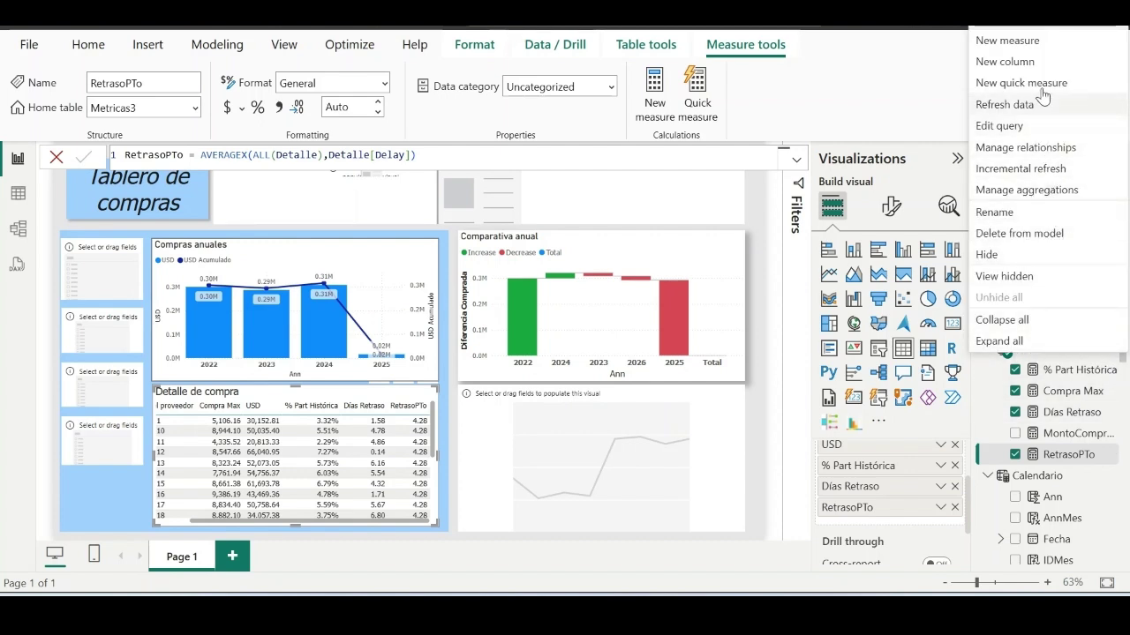
left_click(1028, 40)
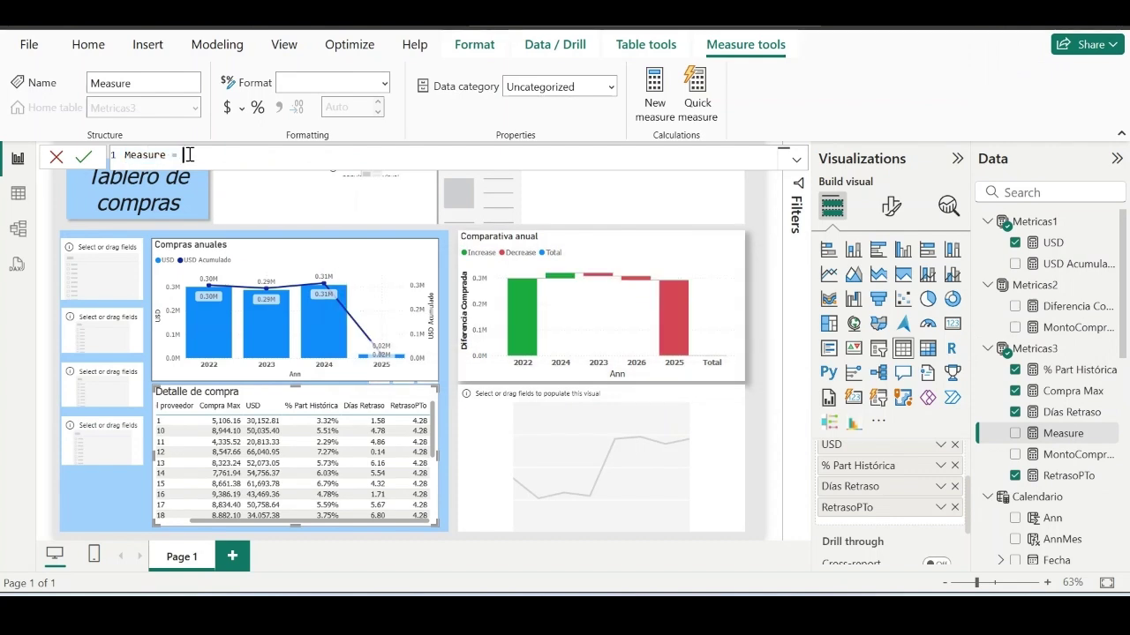
type("% Retraso = DIVIDE([Días Retraso],[RetrasoPTo],0)")
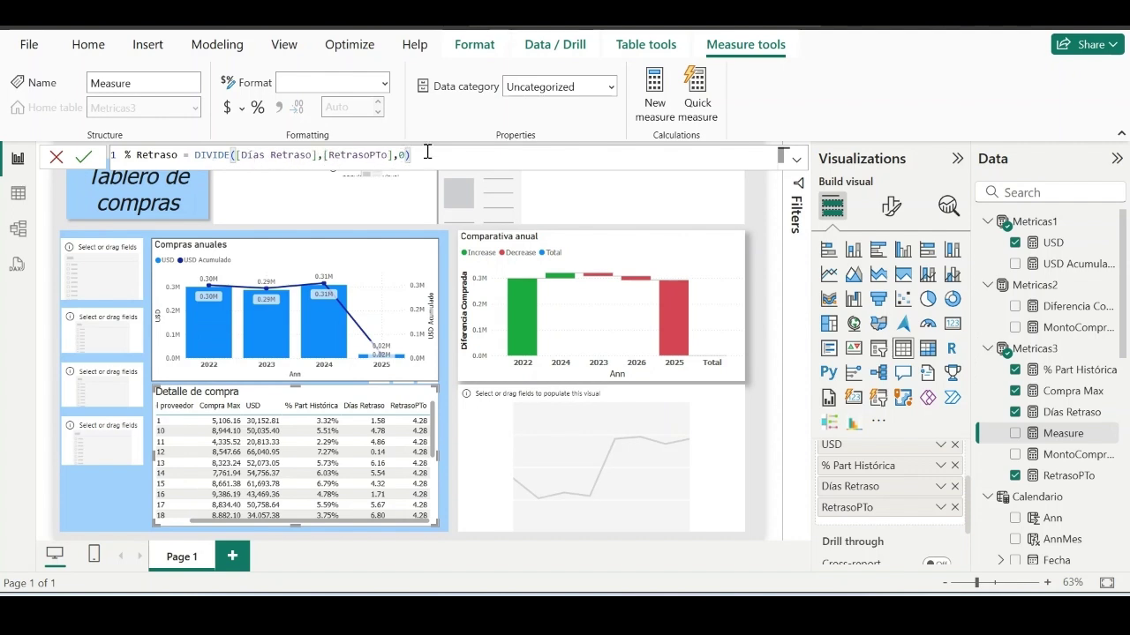
key("Return")
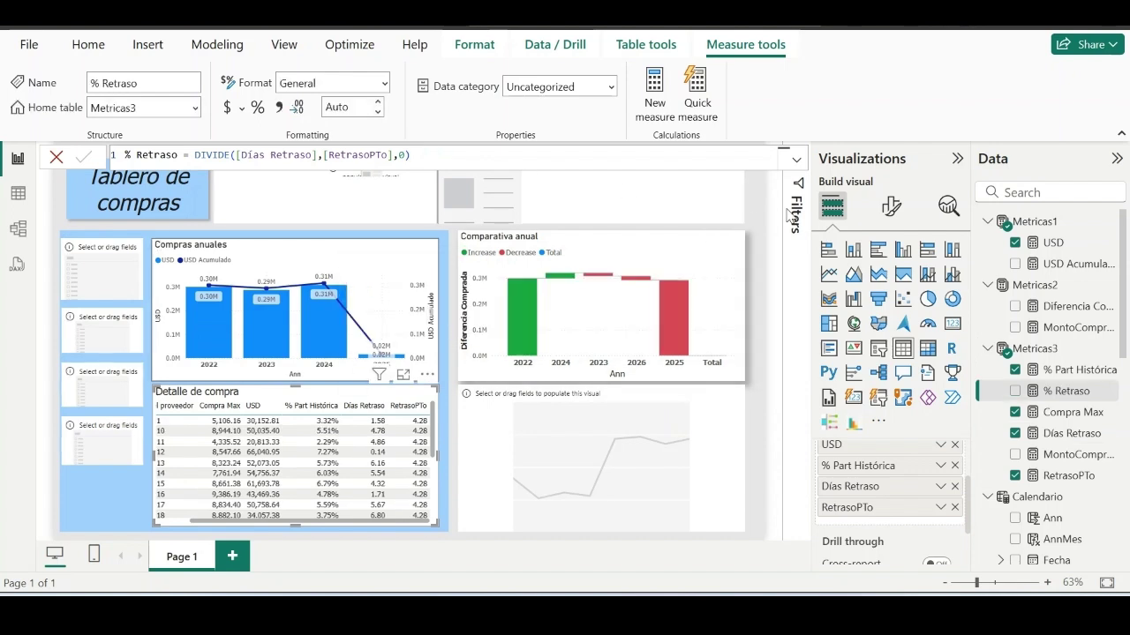
- Add the % Retraso measure as the last column of the Detalle de compra table and remove its RetrasoPTo column
left_click_drag(1065, 391, 887, 527)
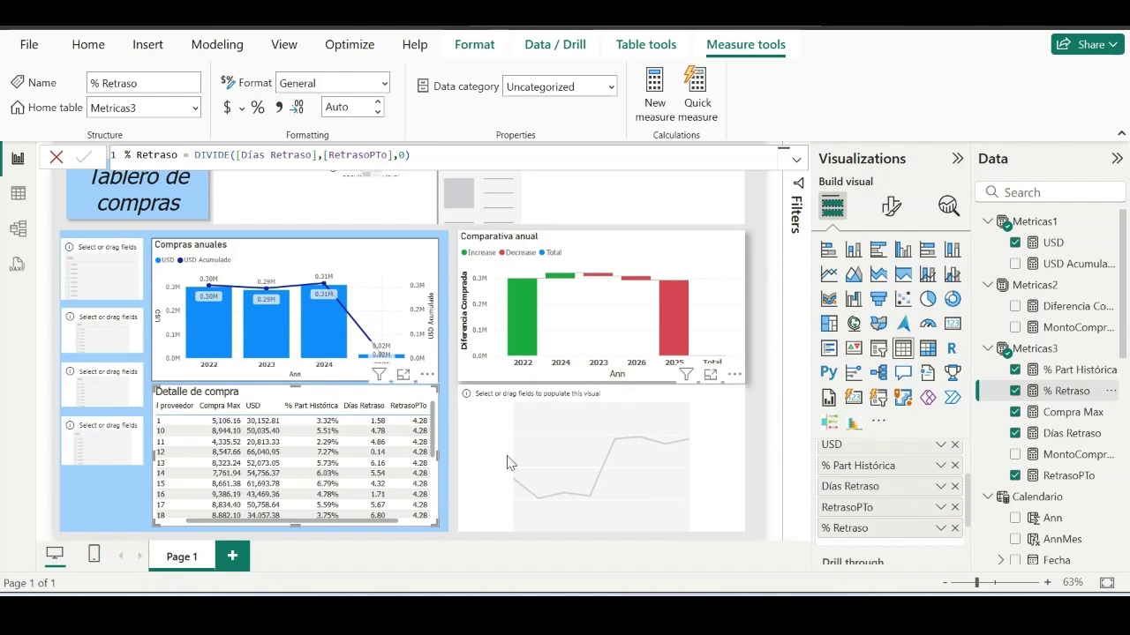
left_click(370, 520)
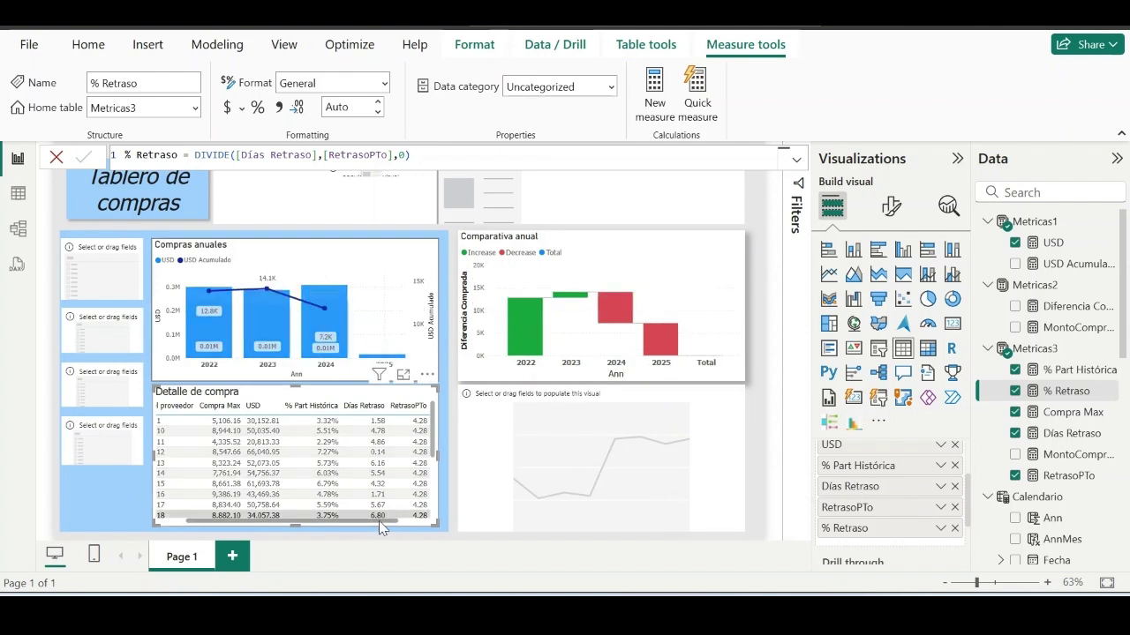
left_click_drag(371, 521, 410, 521)
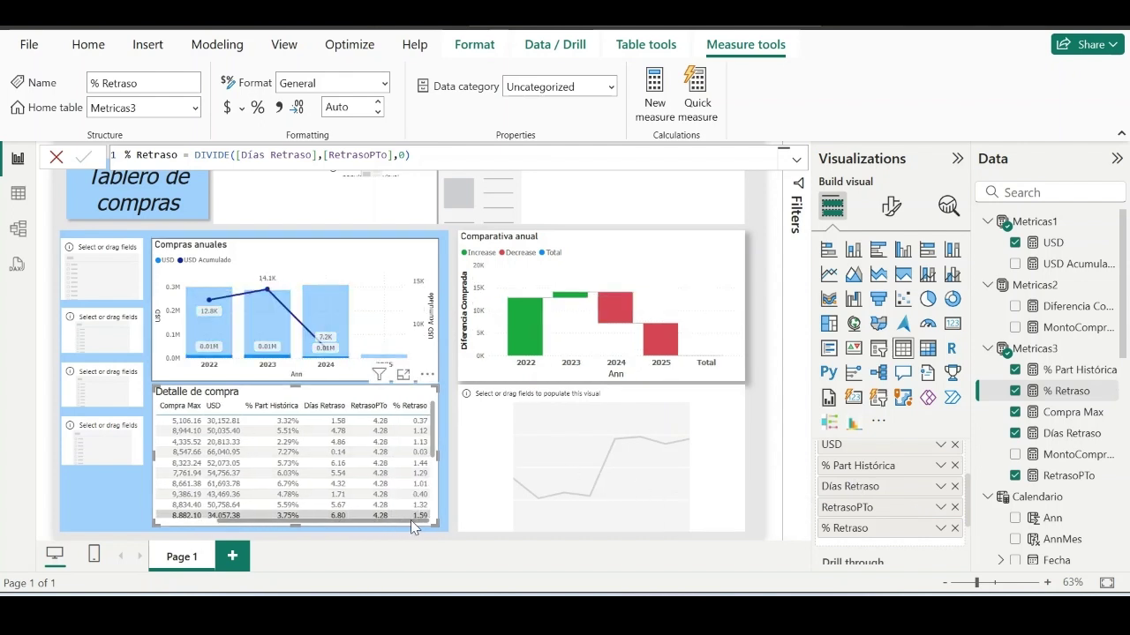
left_click(344, 518)
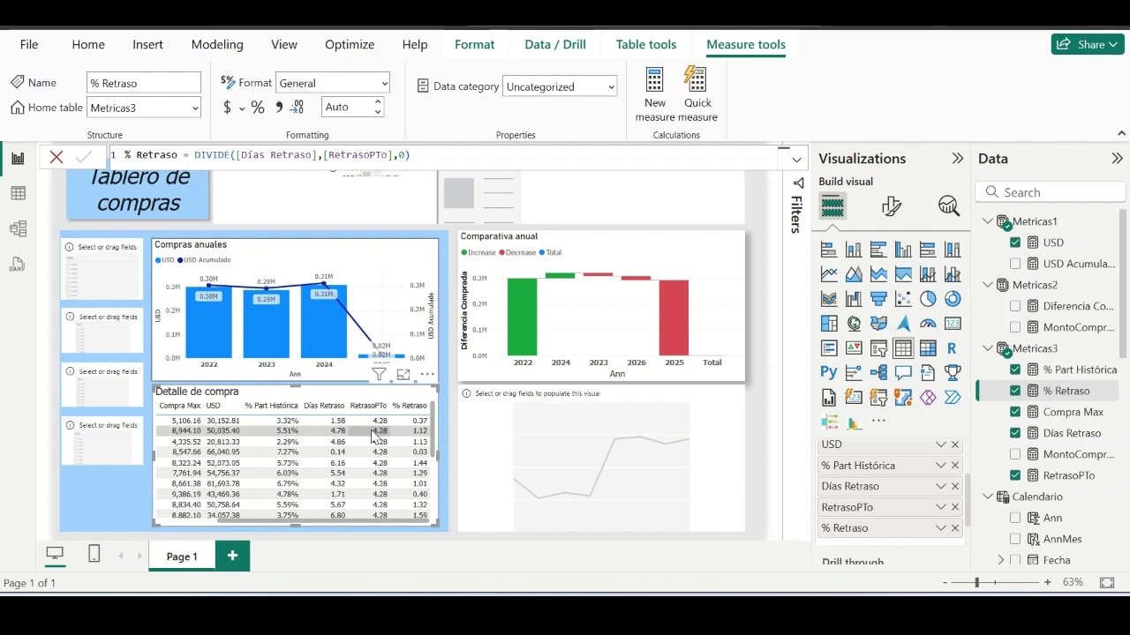
left_click(953, 507)
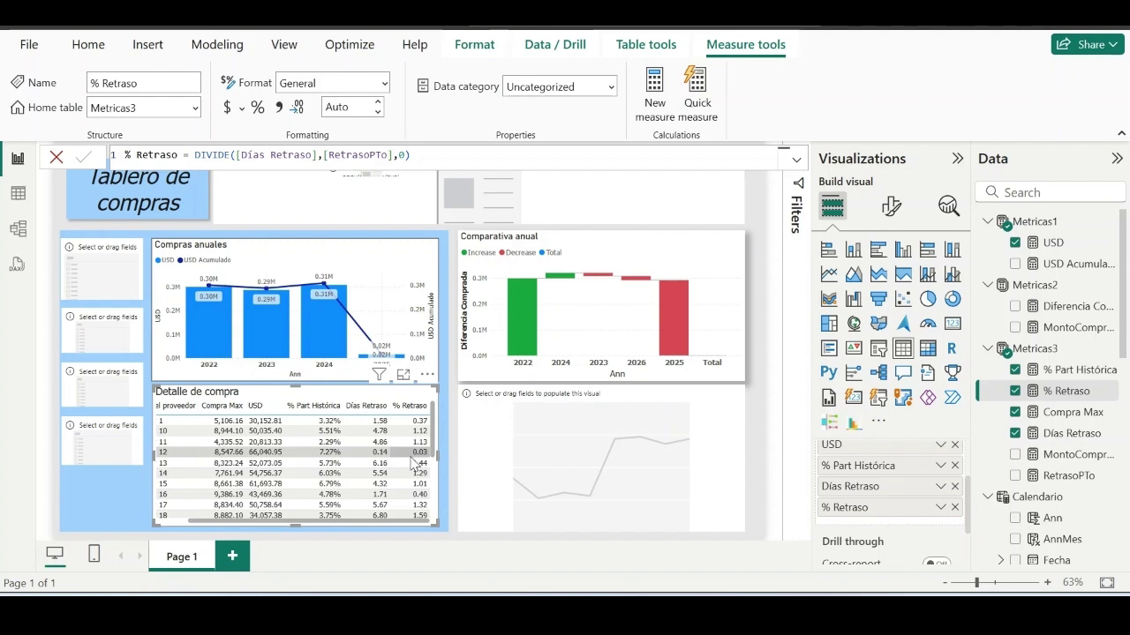
left_click(476, 425)
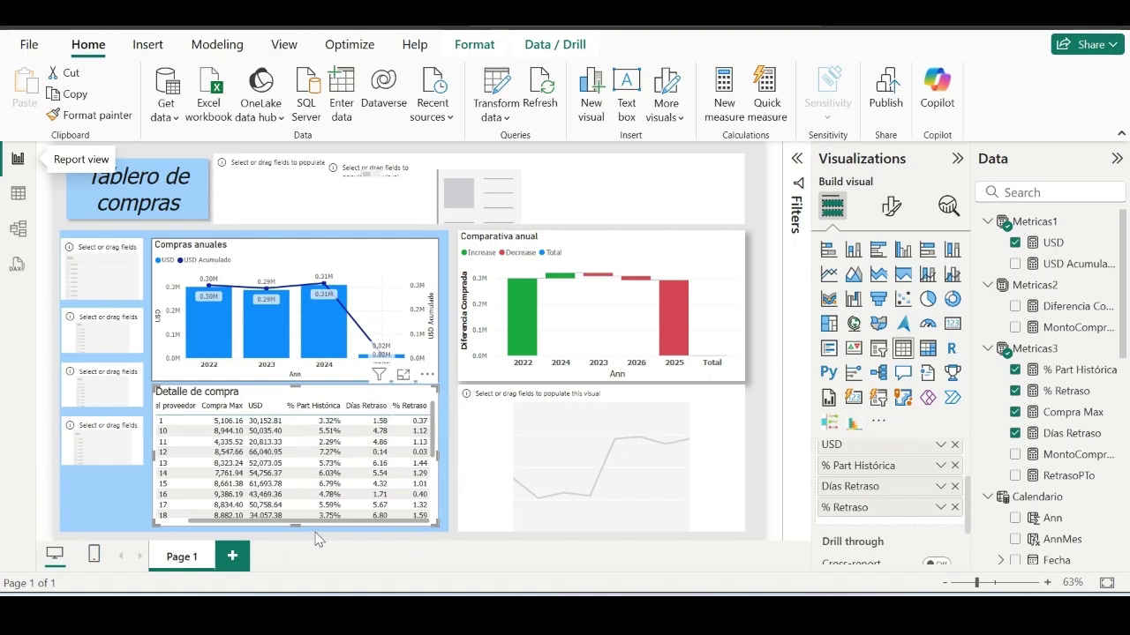
- Filter the Detalle table in the data view on codigo del proveedor so that only PROV-001 is selected
left_click_drag(343, 520, 296, 521)
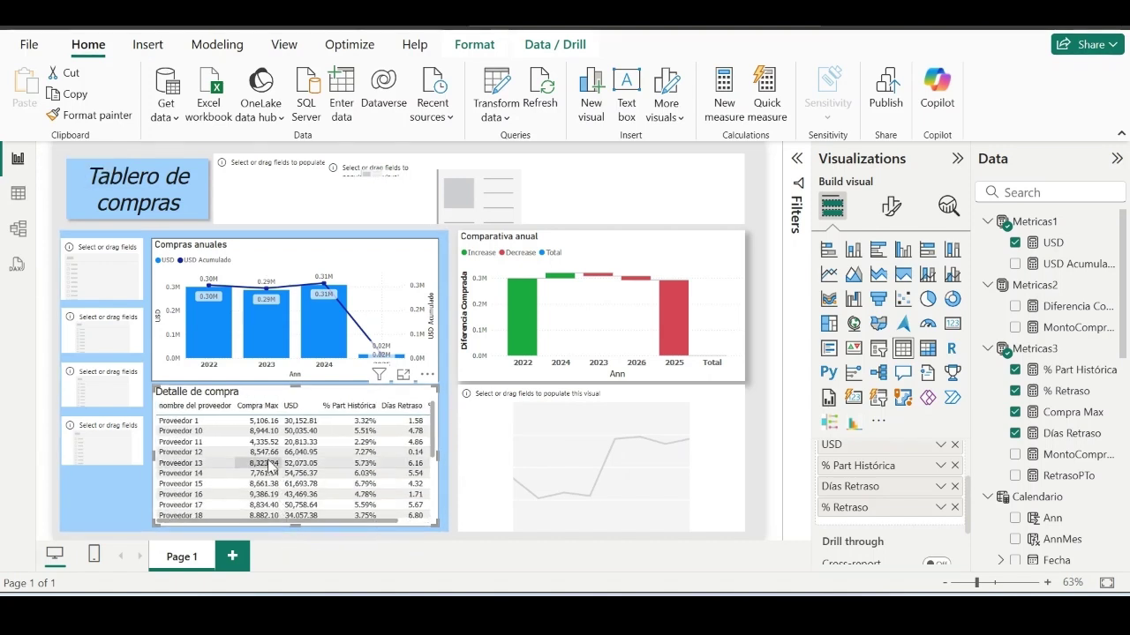
left_click(17, 194)
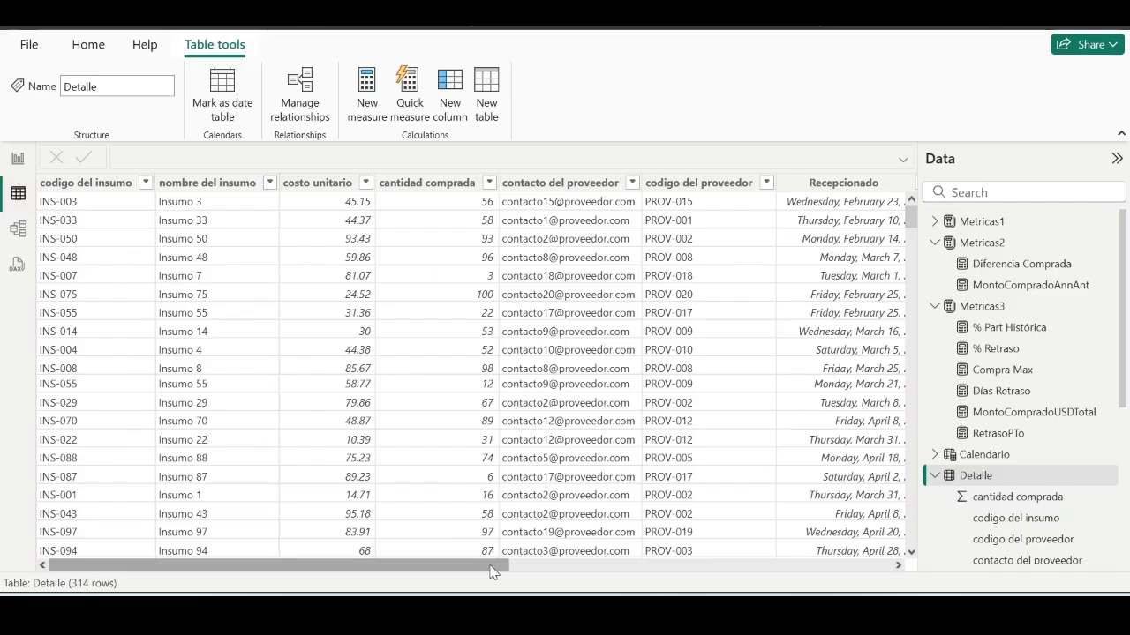
left_click(702, 185)
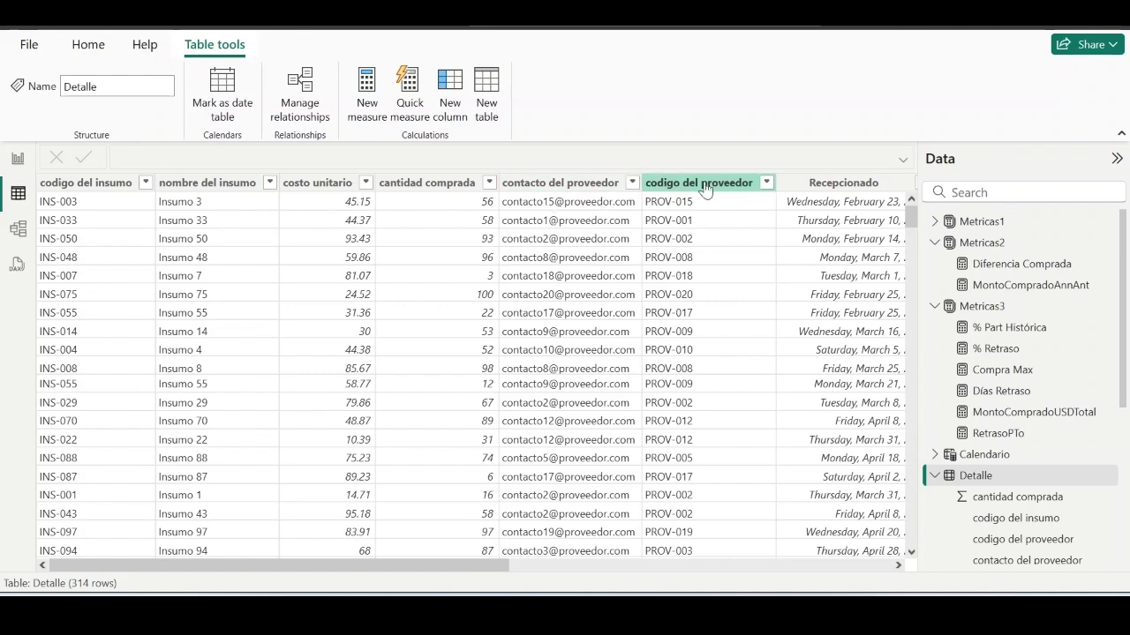
left_click(766, 183)
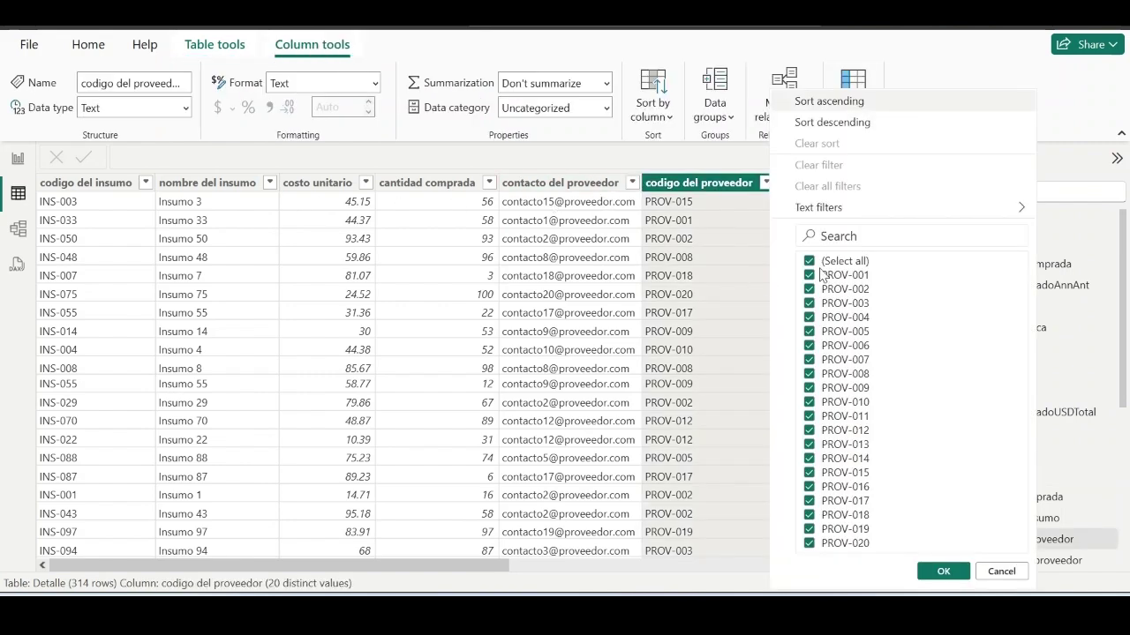
left_click(833, 261)
left_click(835, 277)
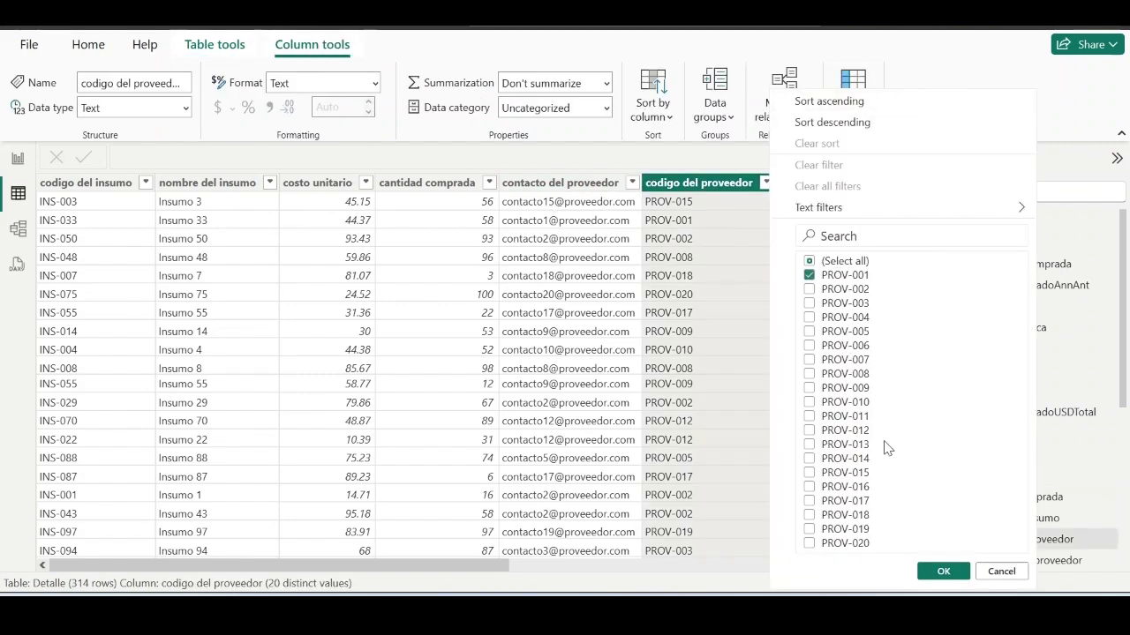
left_click(941, 571)
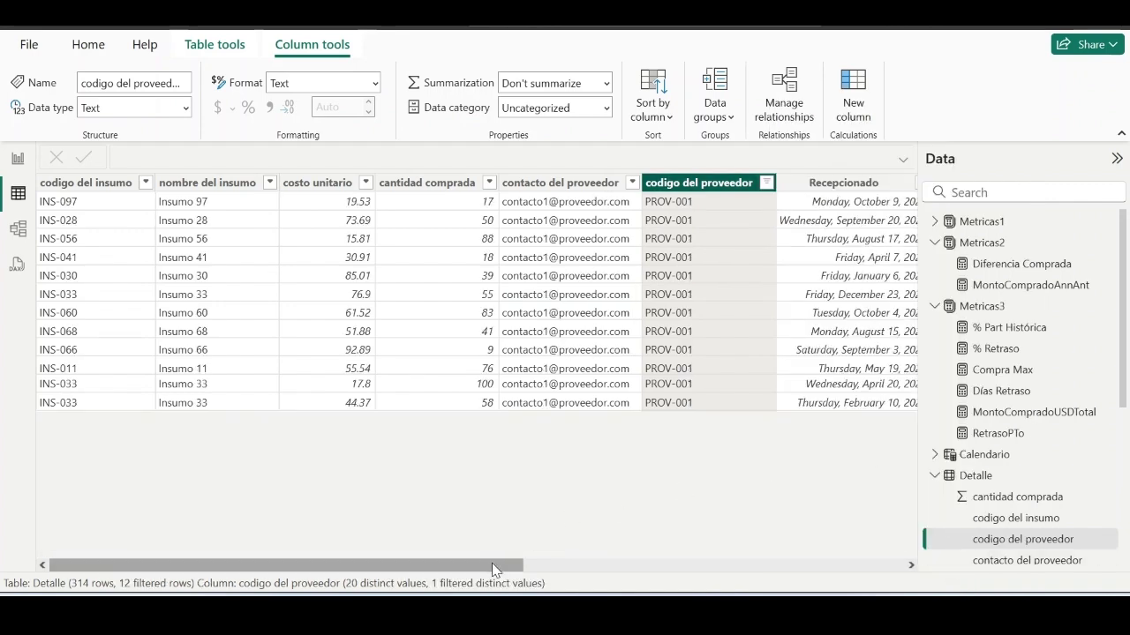
- Sort the PROV-001 rows of the Detalle table by FCompra in ascending order
left_click_drag(519, 565, 770, 566)
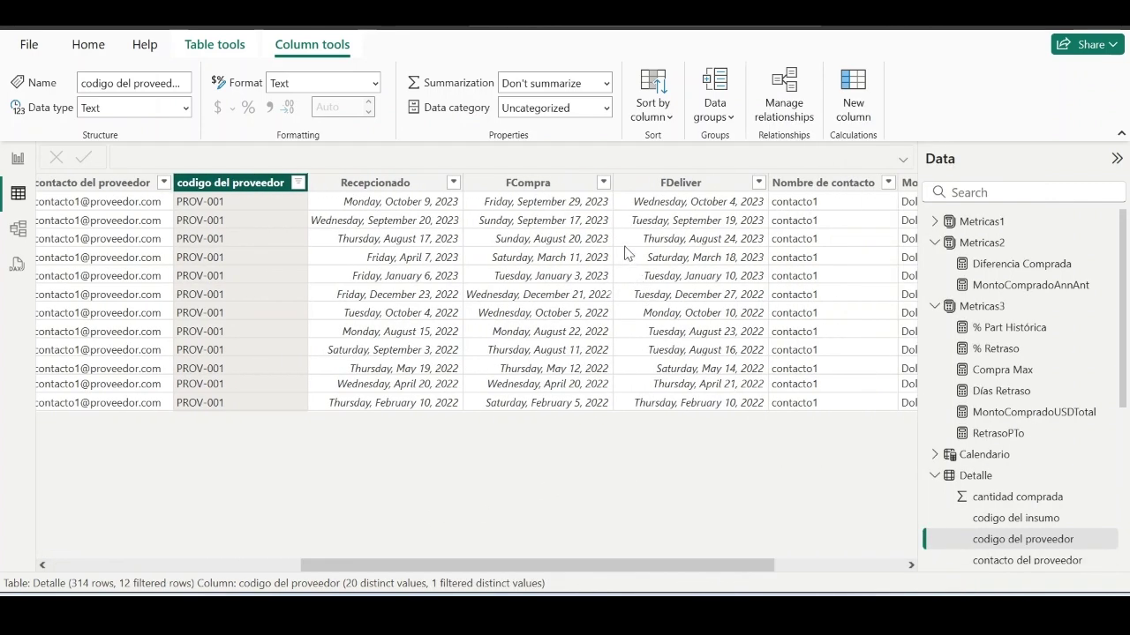
left_click(603, 182)
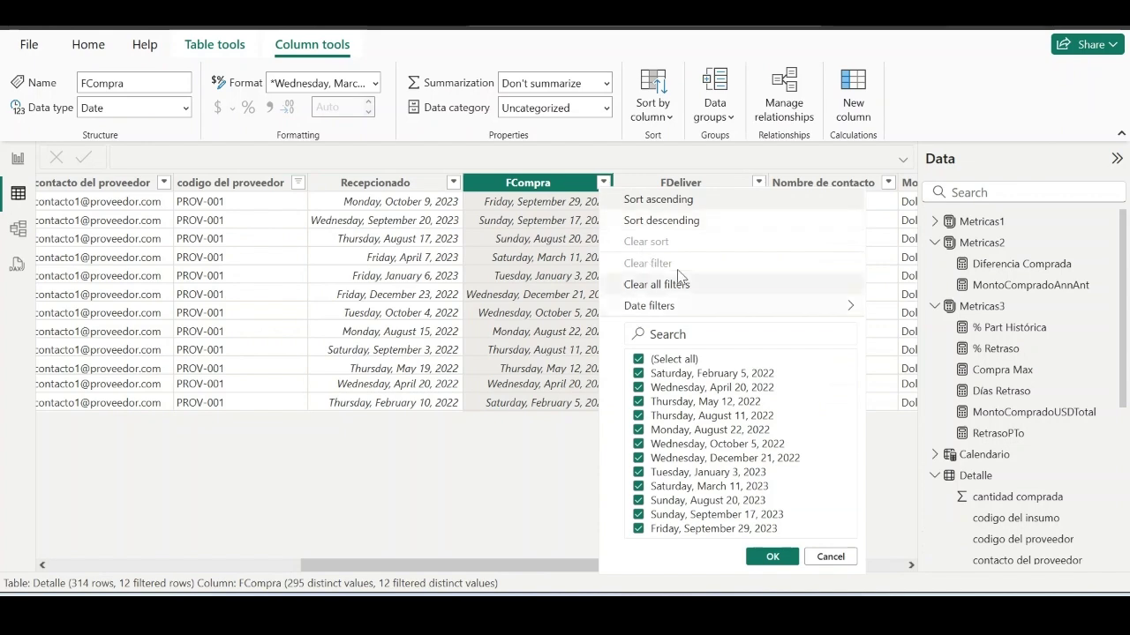
left_click(684, 222)
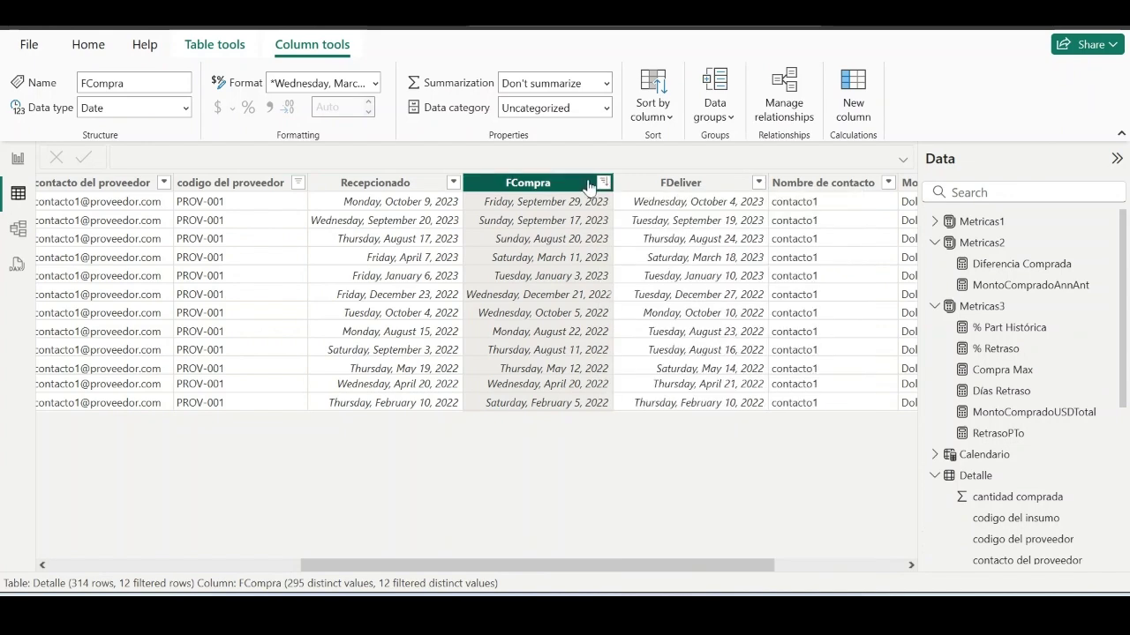
left_click(603, 183)
left_click(674, 203)
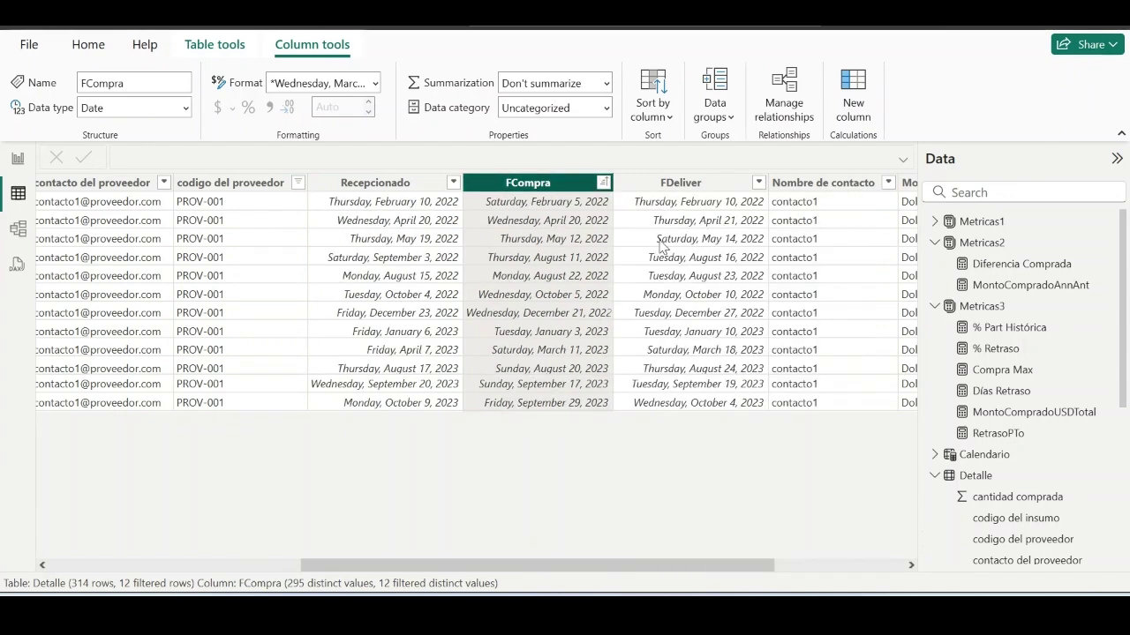
- Create the Detalle calculated column FCOMPRA_Ant = CALCULATE(max(Detalle[FCompra]),FILTER(Detalle,Detalle[codigo del proveedor]=EARLIER(Detalle[codigo del proveedor]) && Detalle[FCompra]<EARLIER(Detalle[FCompra])))
left_click_drag(623, 563, 799, 565)
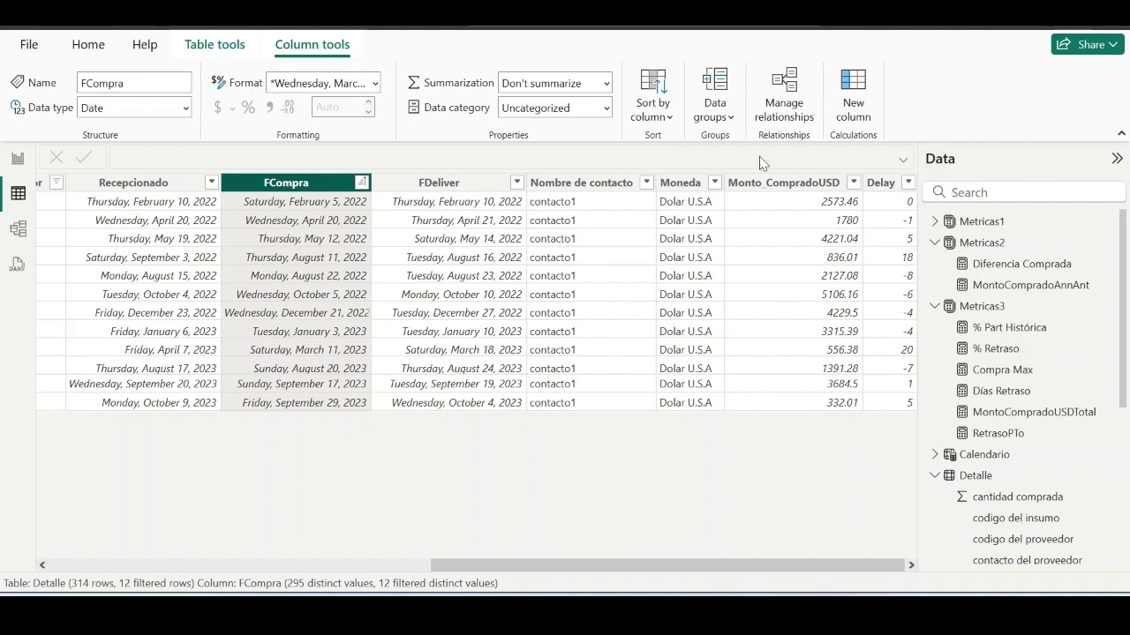
left_click(848, 106)
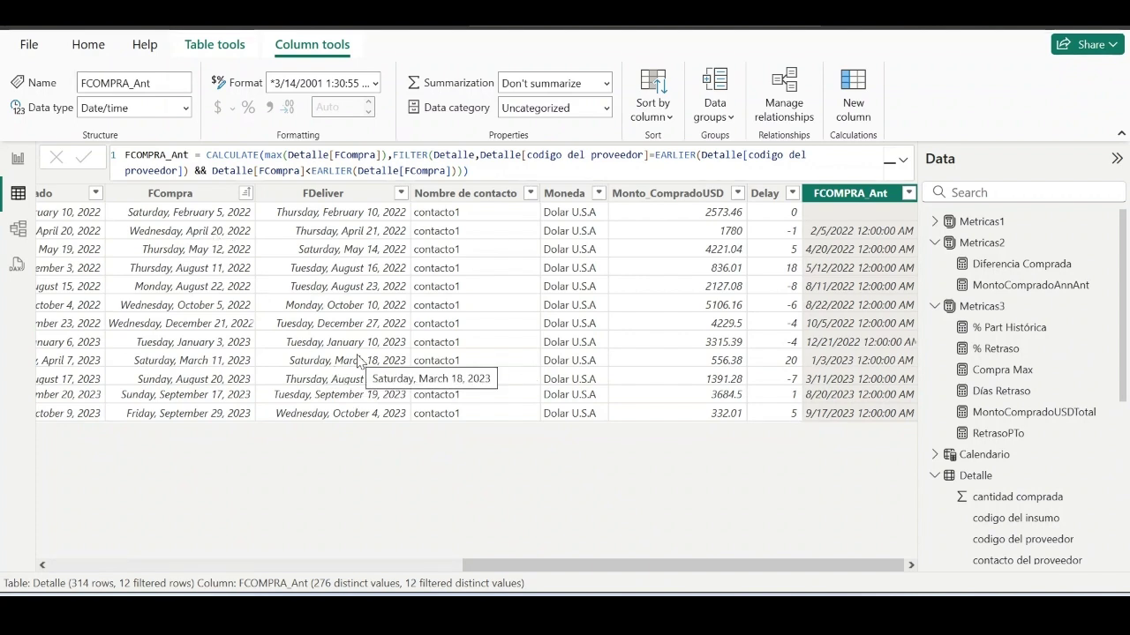
- Break the FCOMPRA_Ant formula into separate lines for CALCULATE, the max expression, FILTER, the Detalle table argument and the filter conditions
left_click(208, 154)
key("shift+Return")
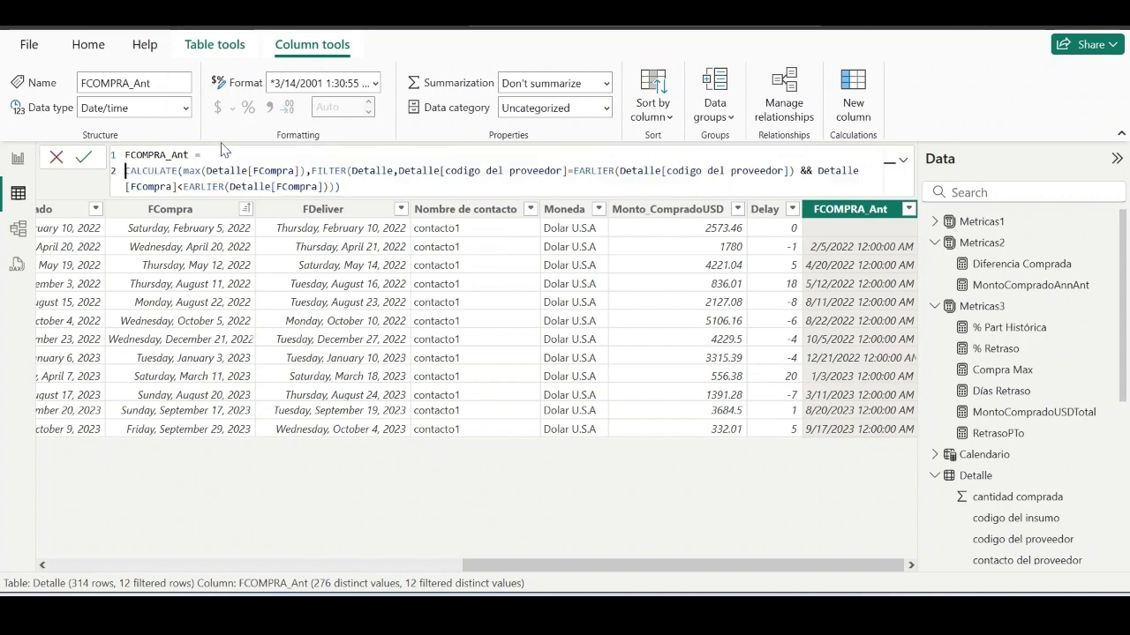
left_click(184, 171)
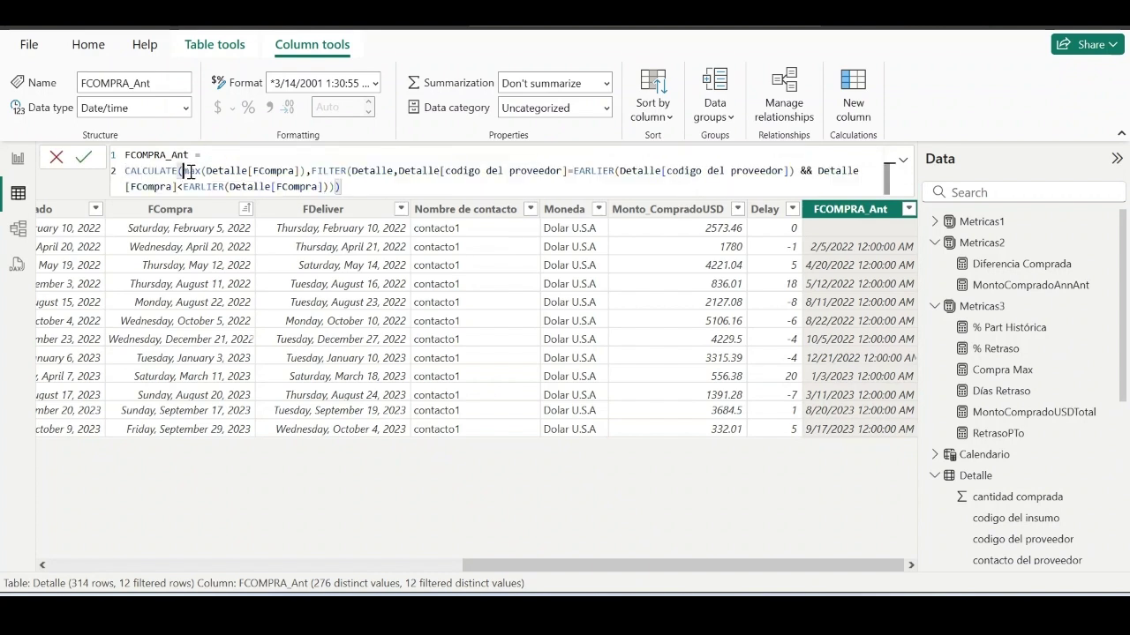
key("shift+Return")
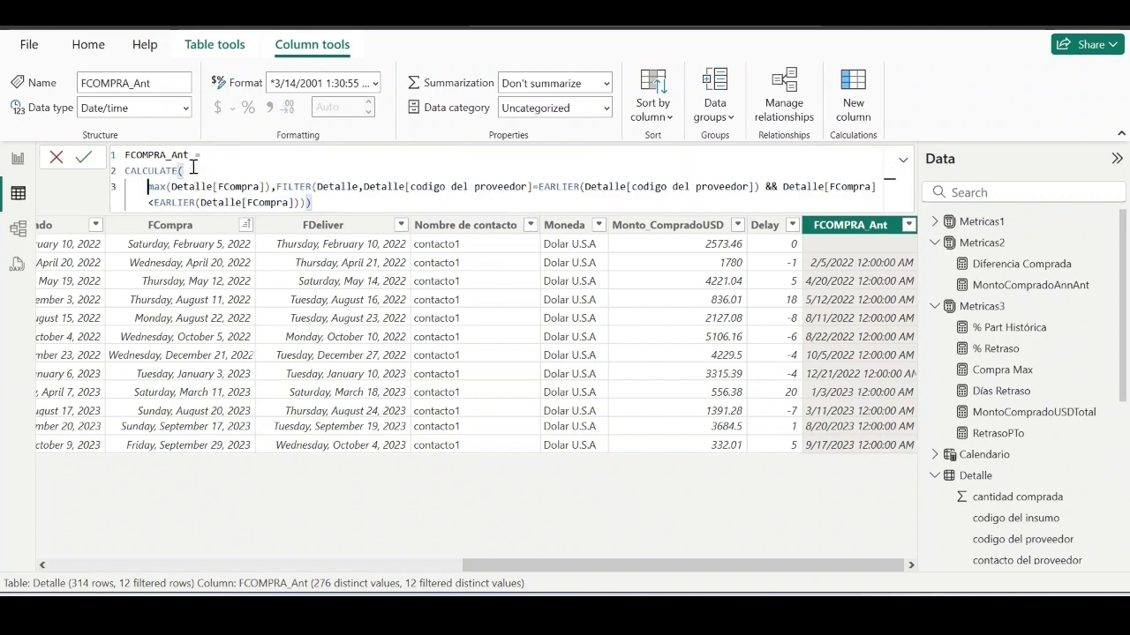
left_click(276, 186)
key("shift+Return")
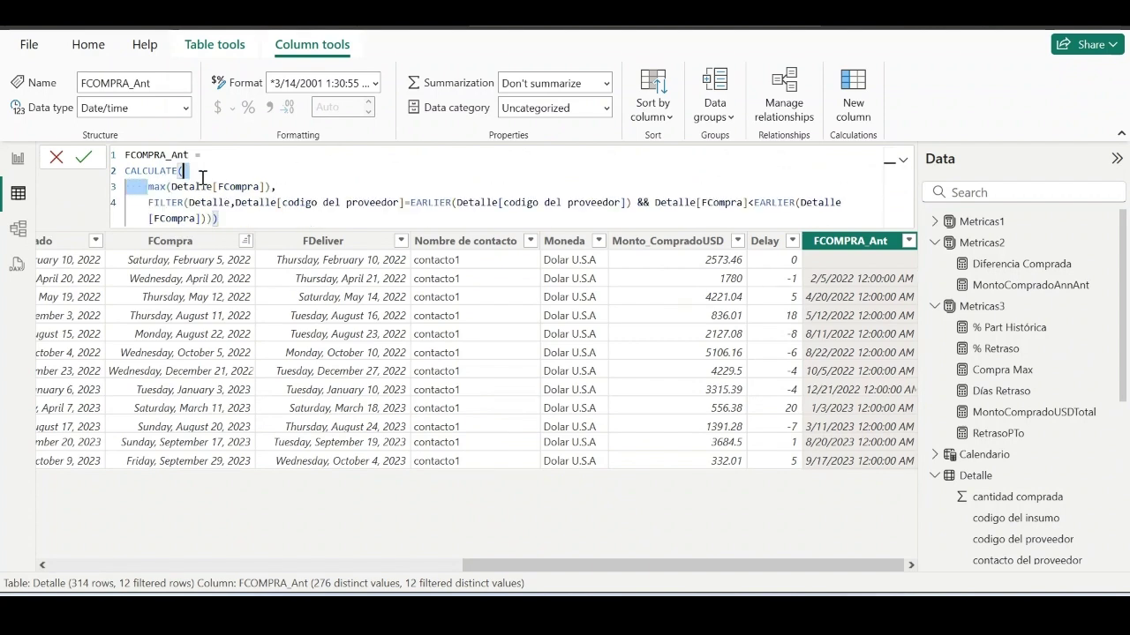
left_click_drag(148, 186, 271, 186)
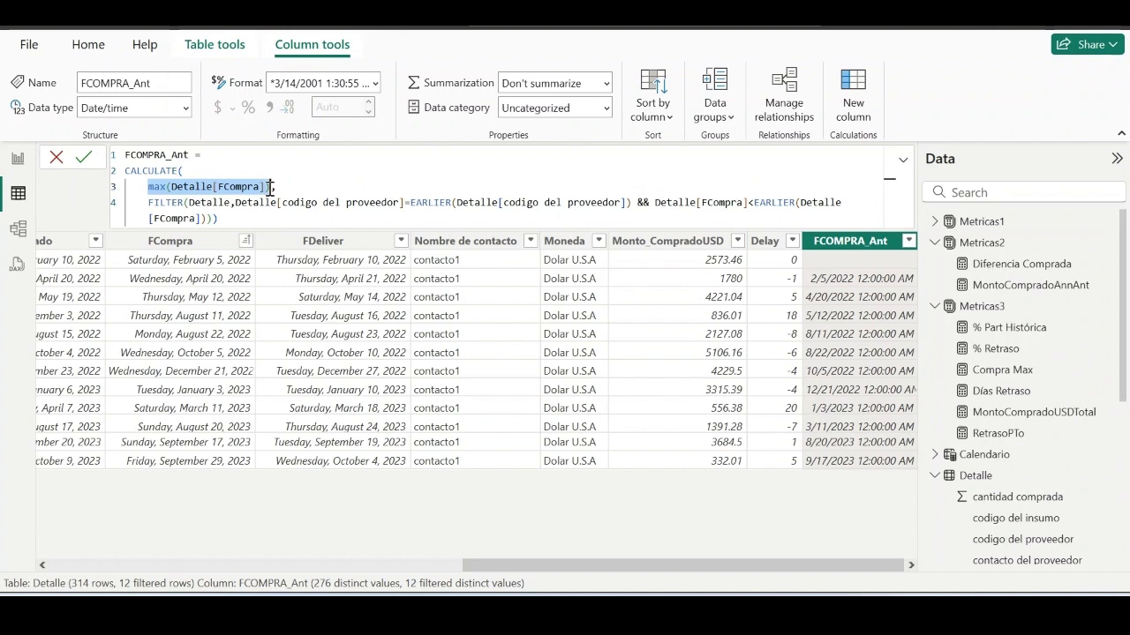
left_click(188, 202)
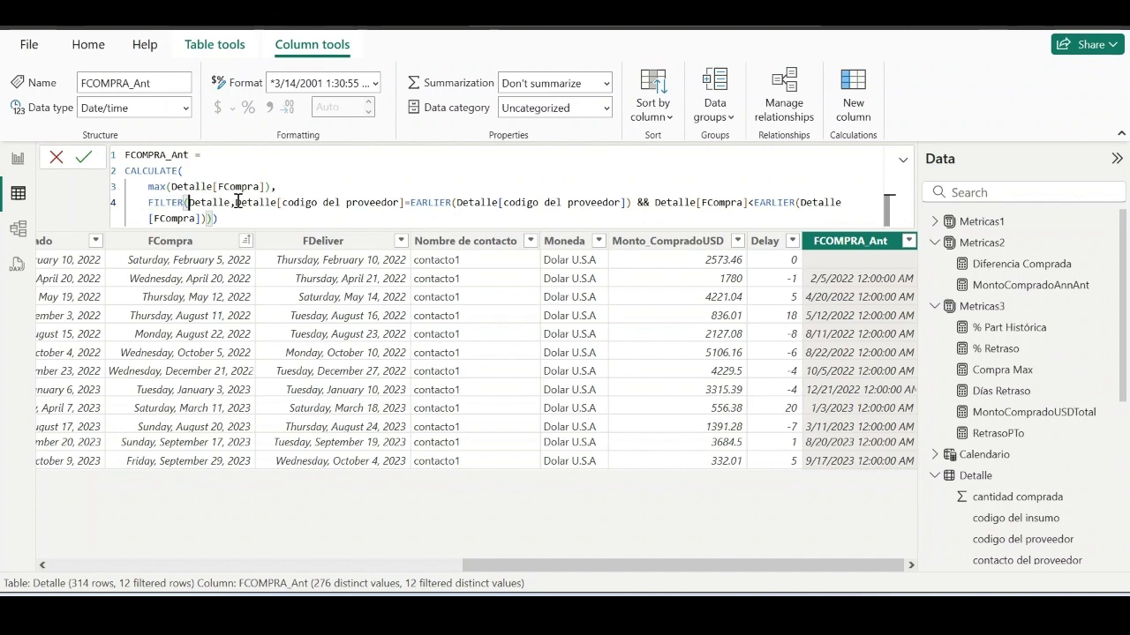
left_click(237, 202)
key("shift+Return")
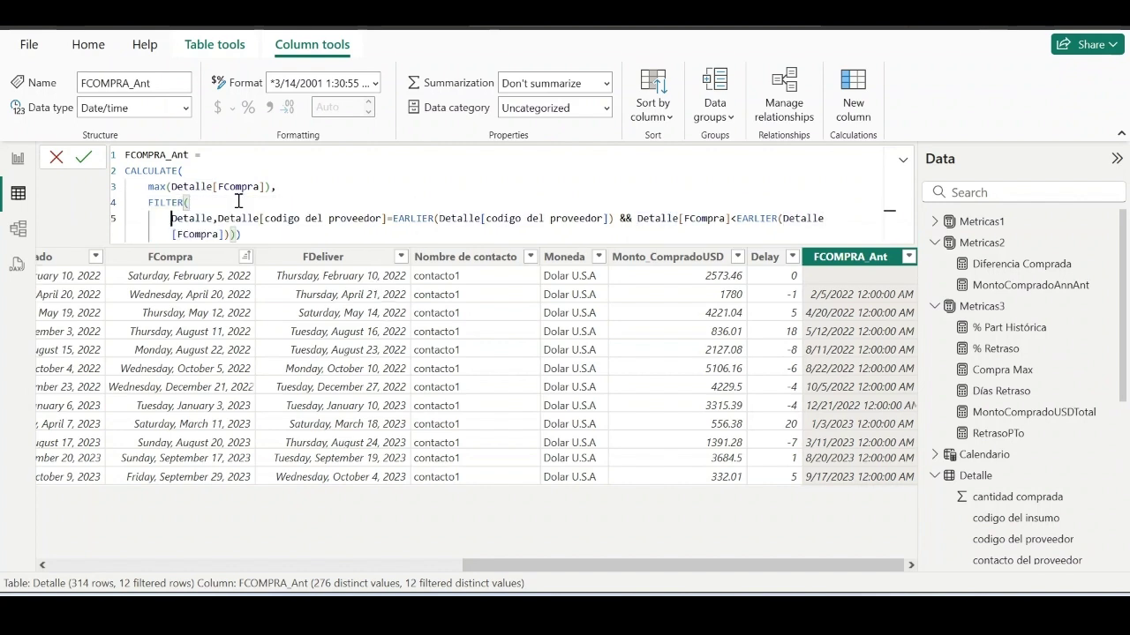
key("shift+Return")
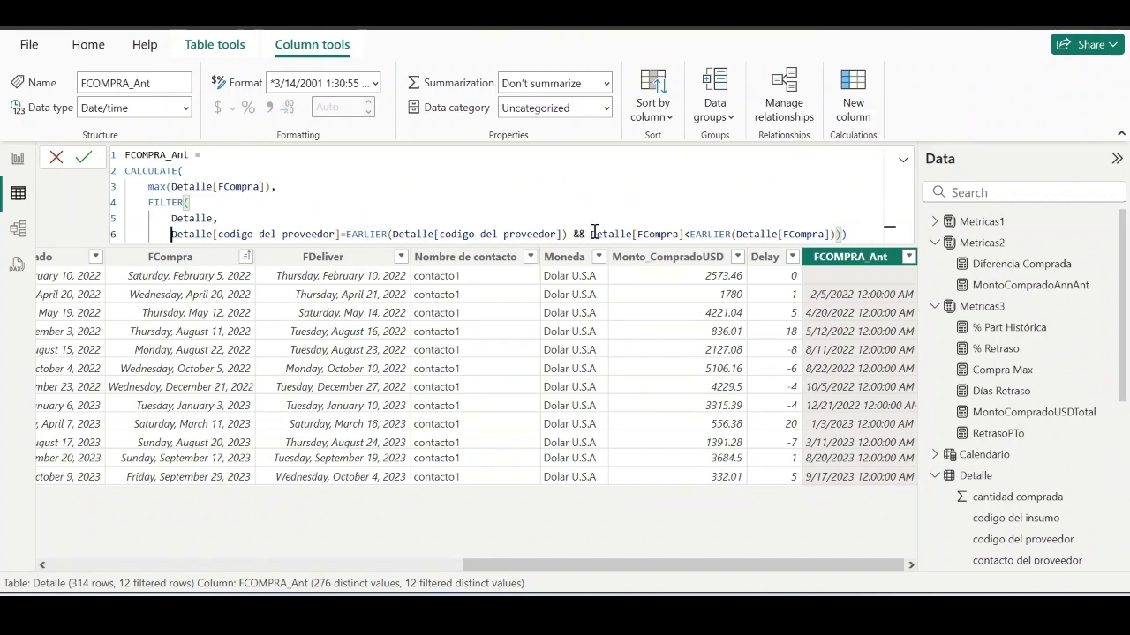
- Examine the FILTER arguments and both EARLIER conditions of FCOMPRA_Ant against the codigo del proveedor, FCompra and FCOMPRA_Ant columns
double_click(204, 217)
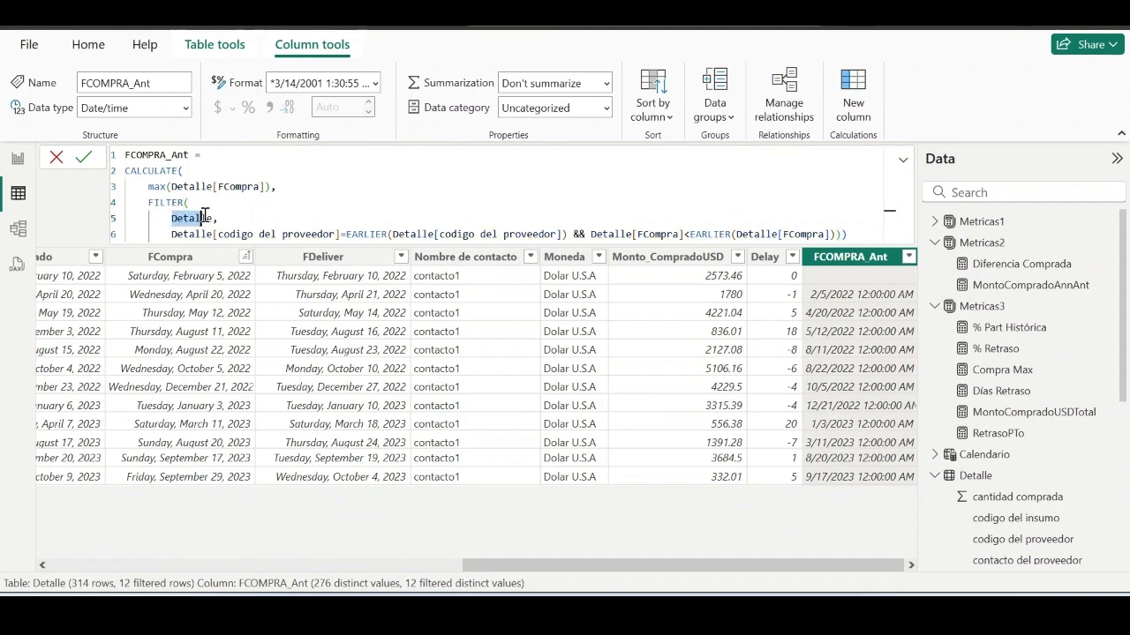
left_click_drag(204, 218, 212, 218)
left_click_drag(172, 233, 340, 233)
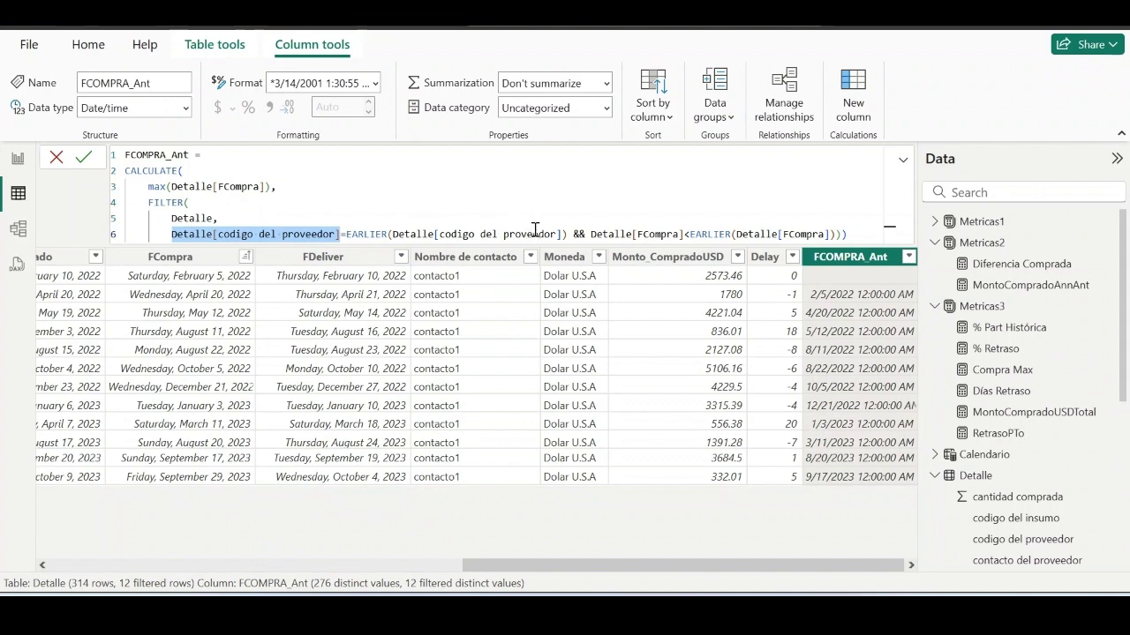
left_click_drag(571, 233, 174, 232)
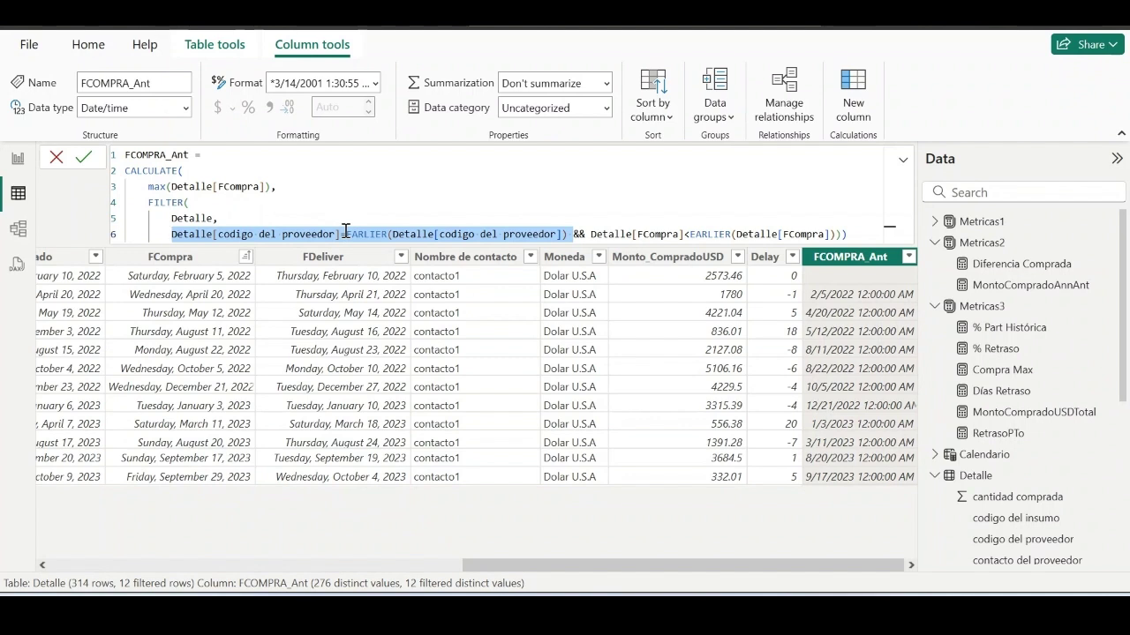
left_click(380, 233)
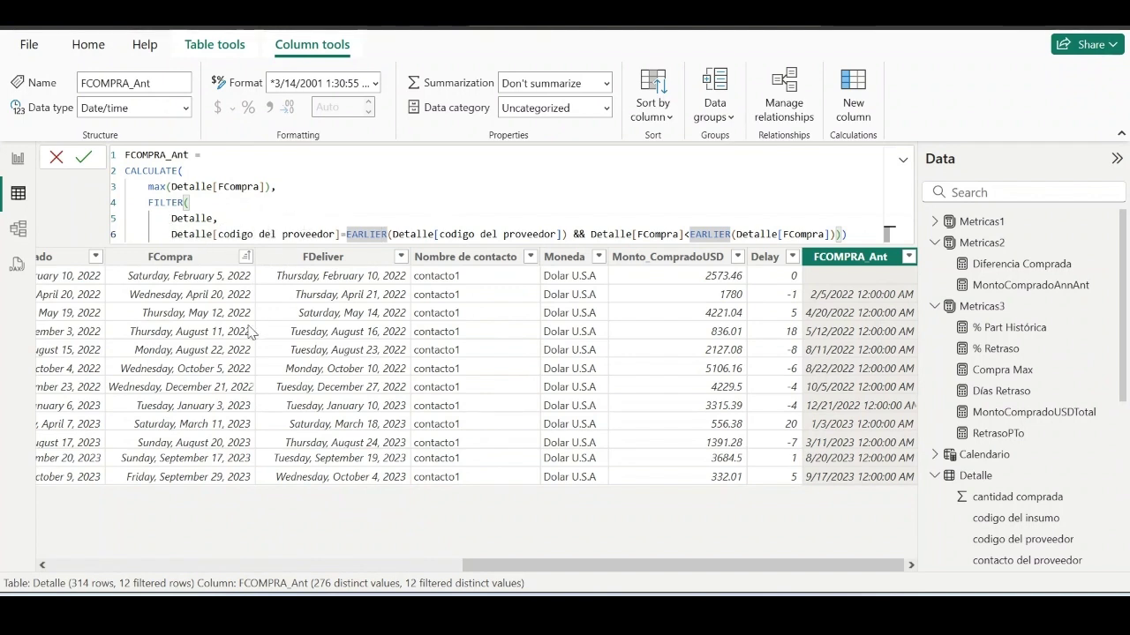
left_click_drag(172, 235, 567, 234)
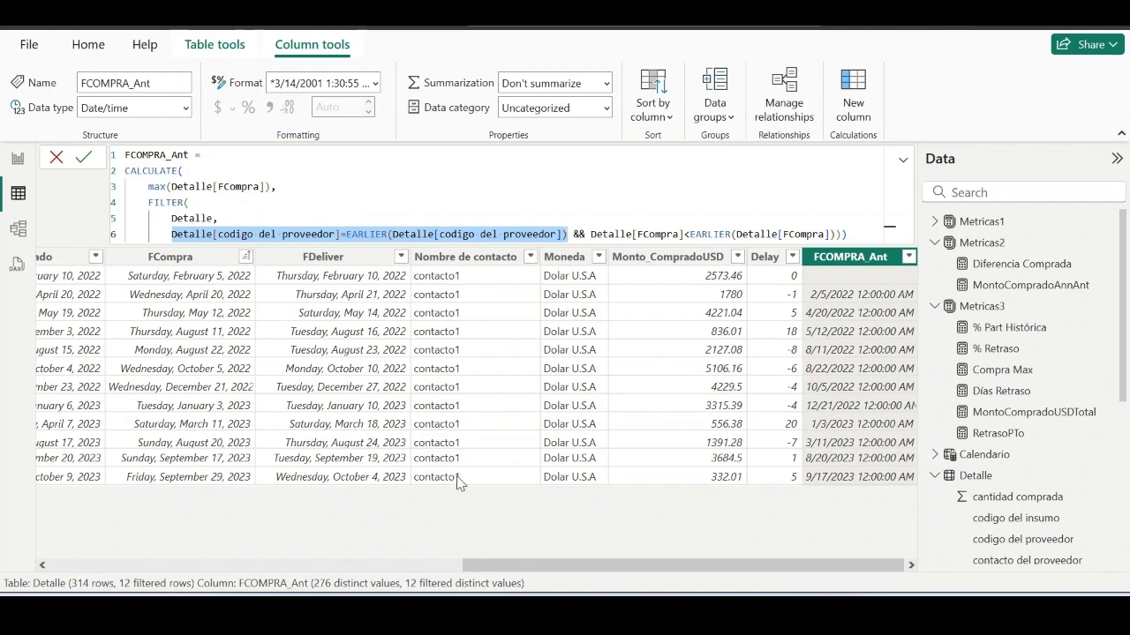
left_click_drag(503, 569, 233, 554)
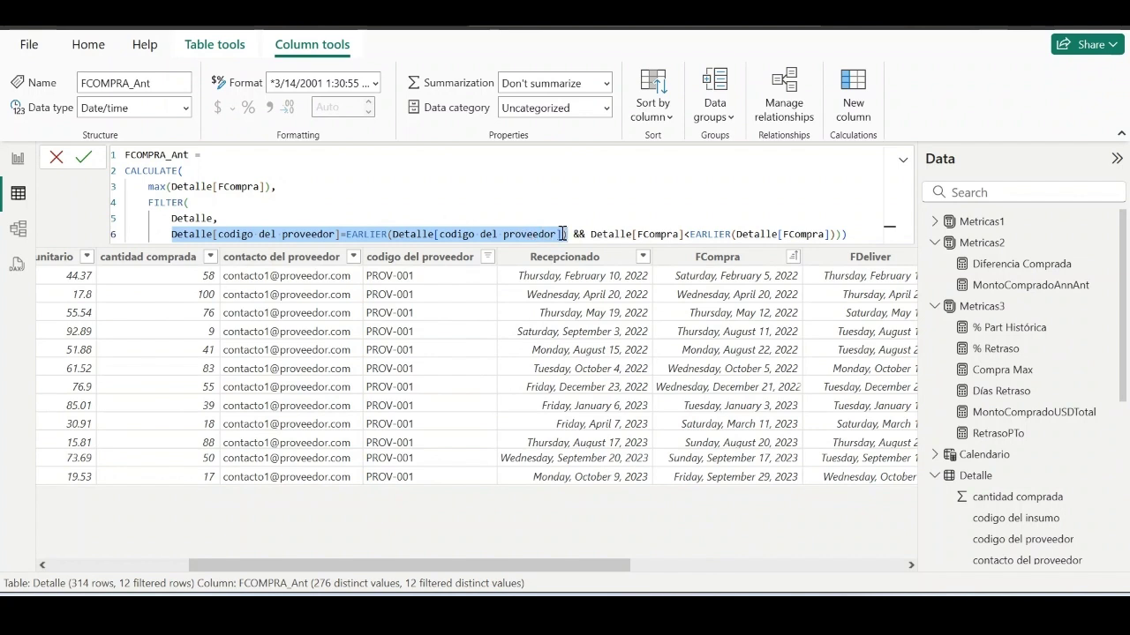
left_click_drag(562, 234, 569, 233)
left_click_drag(591, 233, 836, 234)
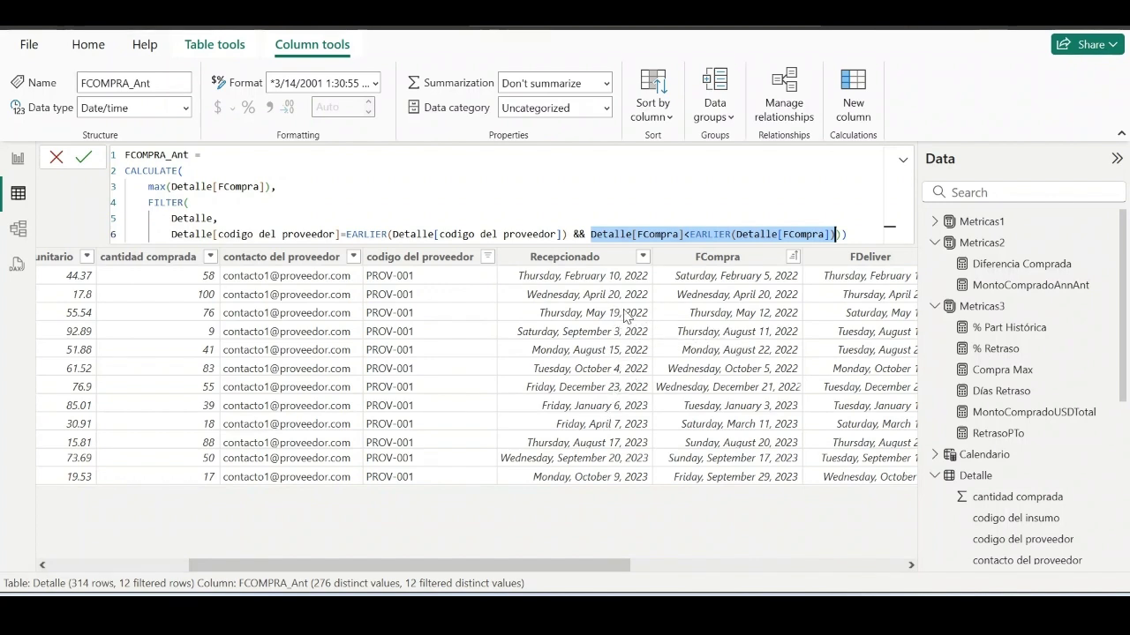
left_click_drag(592, 563, 863, 565)
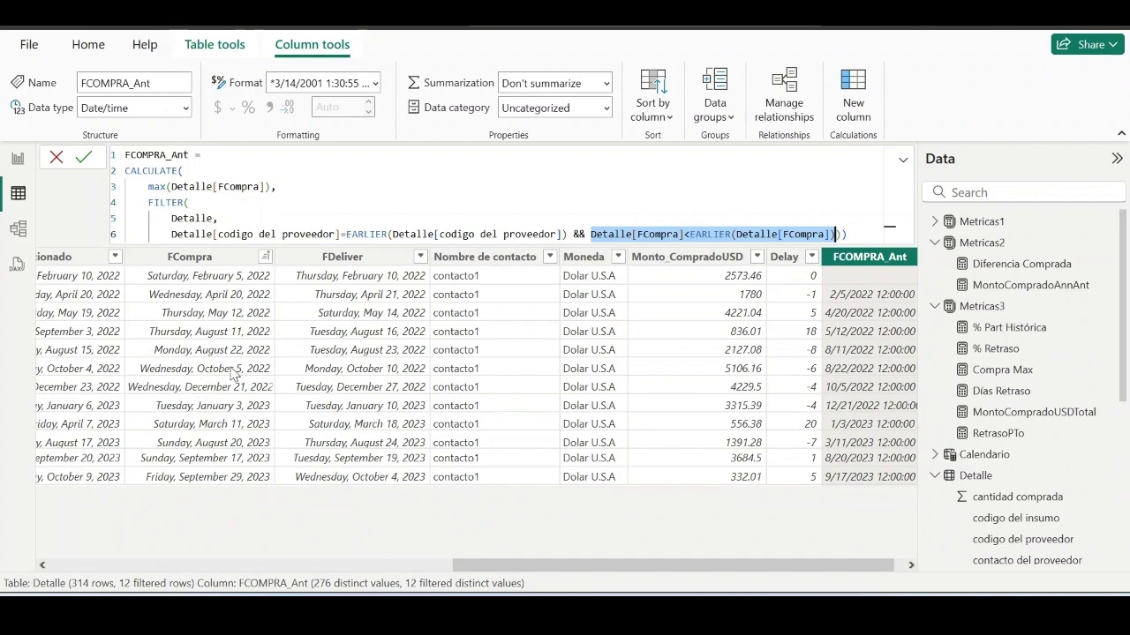
mouse_move(530, 566)
left_mouse_down()
mouse_move(385, 566)
mouse_move(522, 569)
left_mouse_up()
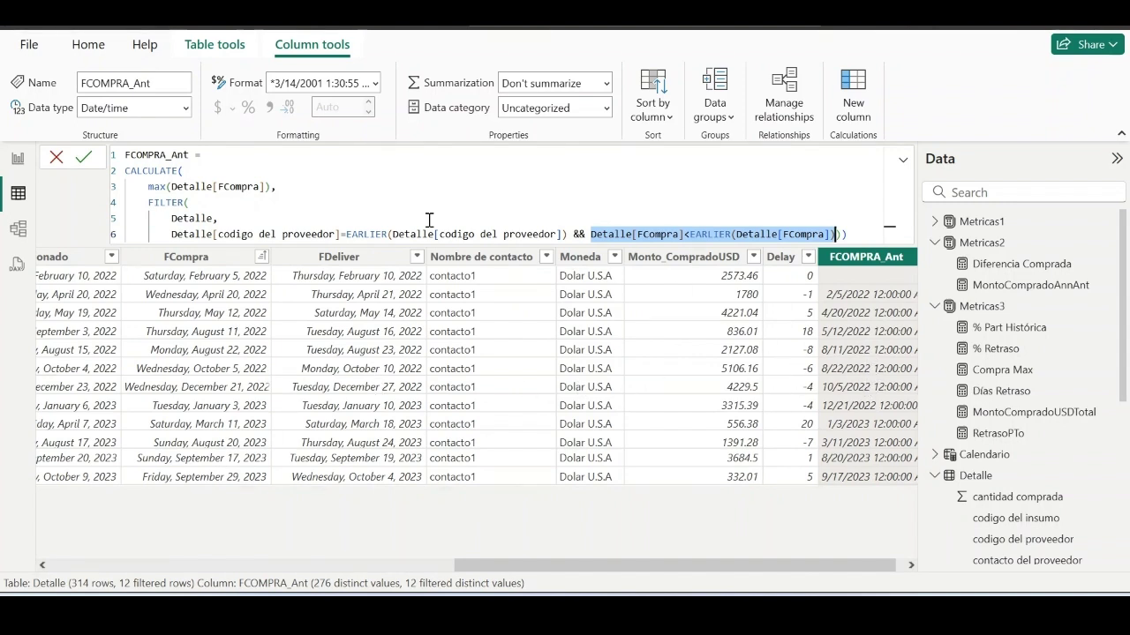
- Commit the multi-line FCOMPRA_Ant formula
left_click(850, 233)
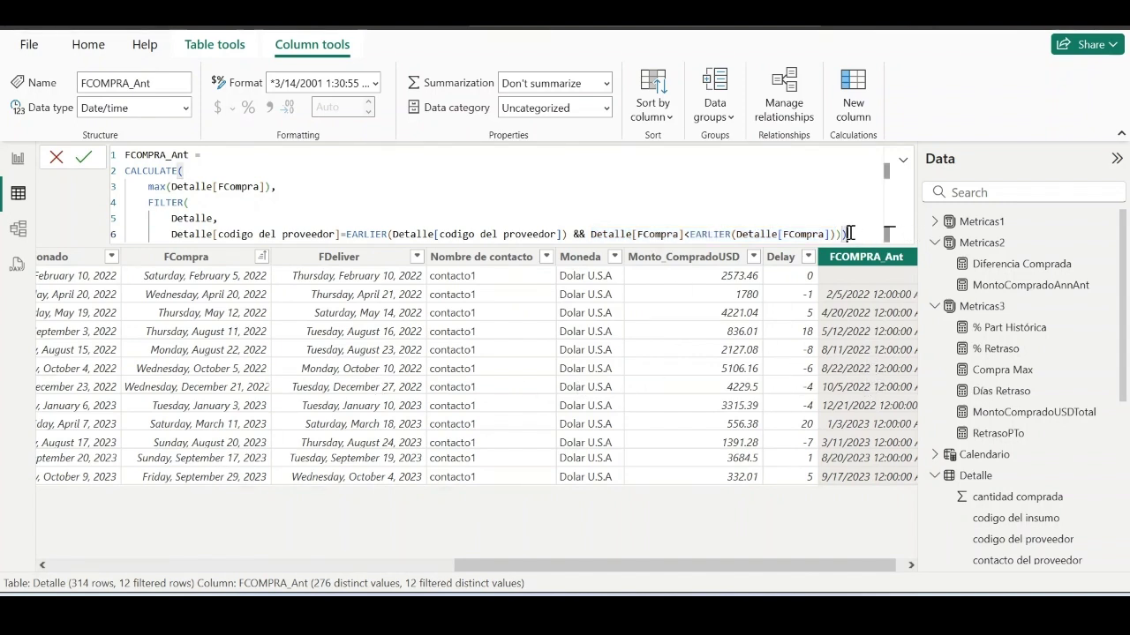
key("Return")
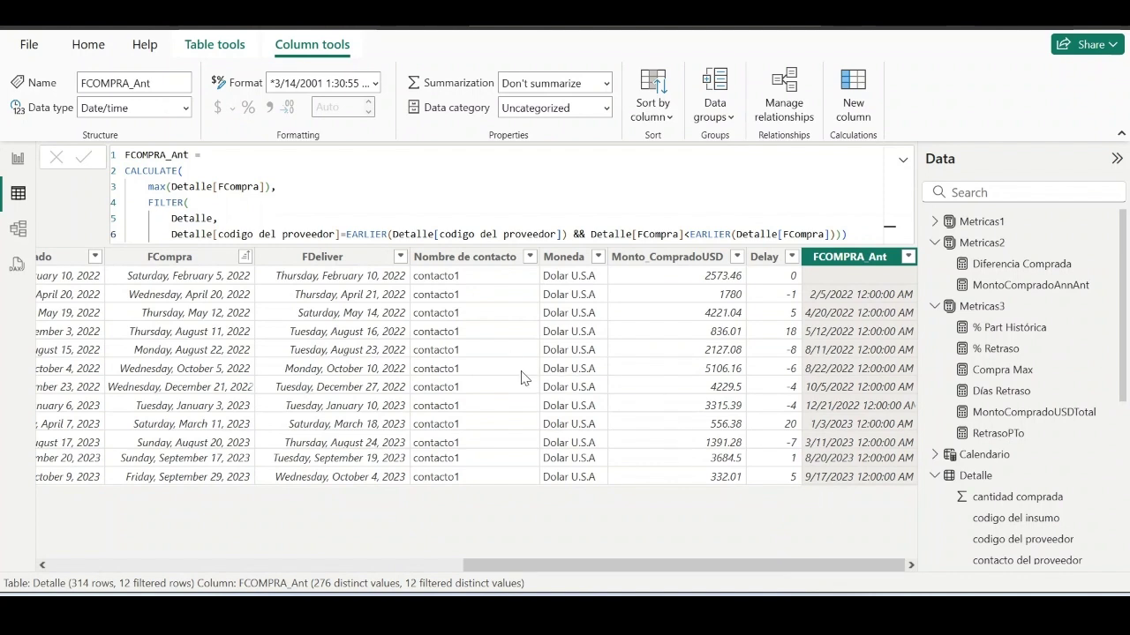
- Create the Detalle calculated column delay_compra = DATEDIFF(Detalle[FCOMPRA_Ant],Detalle[FCompra],DAY)
left_click(852, 111)
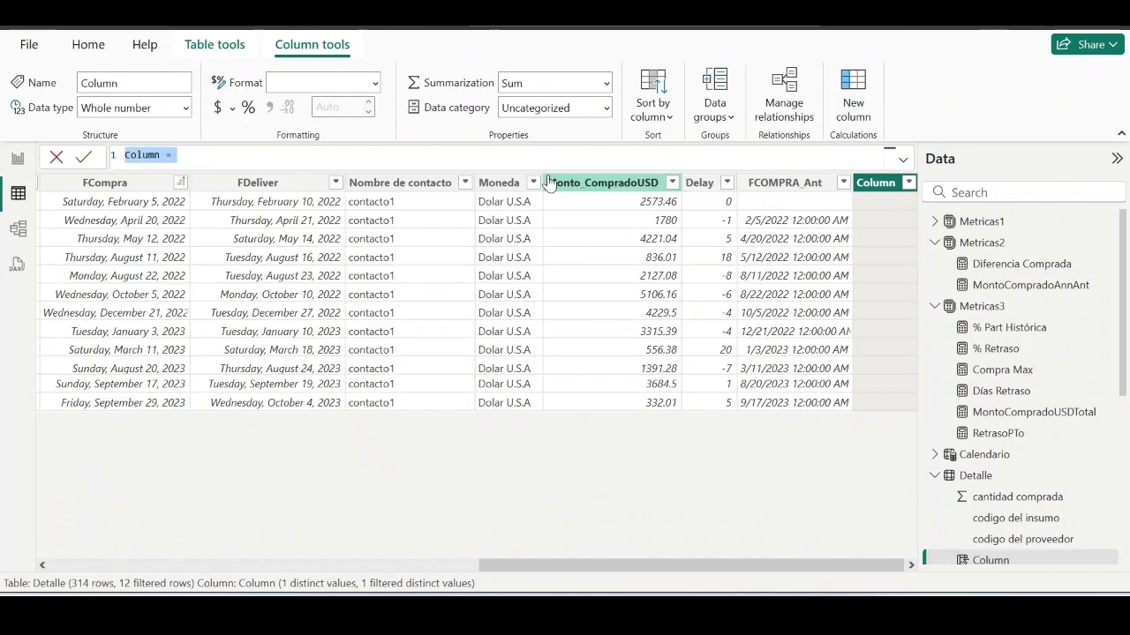
left_click_drag(184, 154, 68, 146)
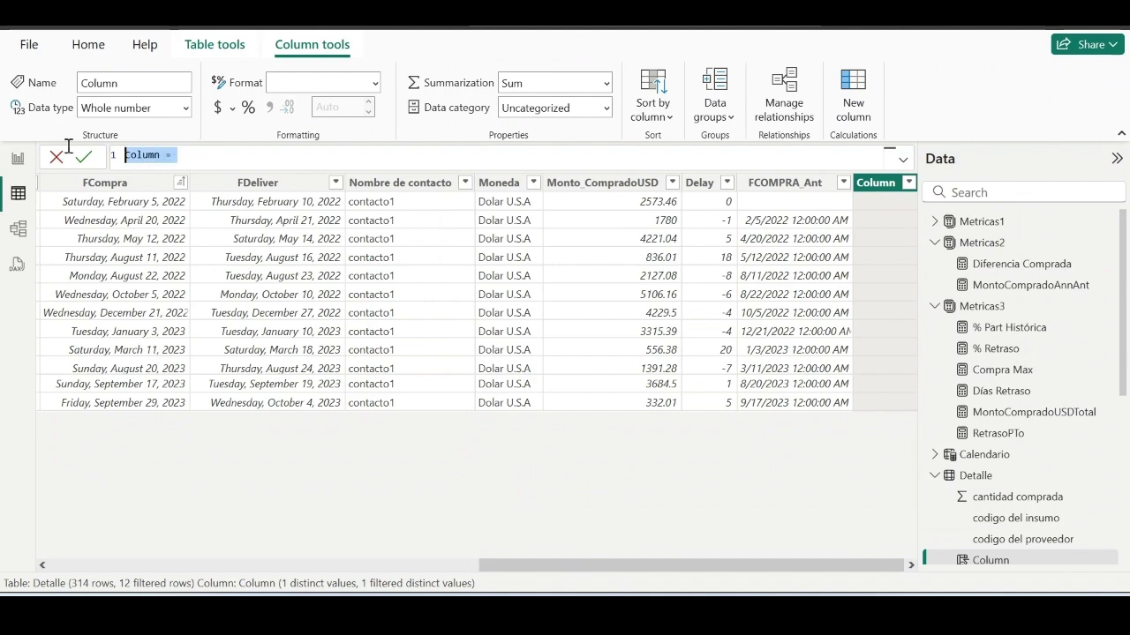
type("delay_compra = DATEDIFF(Detalle[FCOMPRA_Ant],Detalle[FCompra],DAY)")
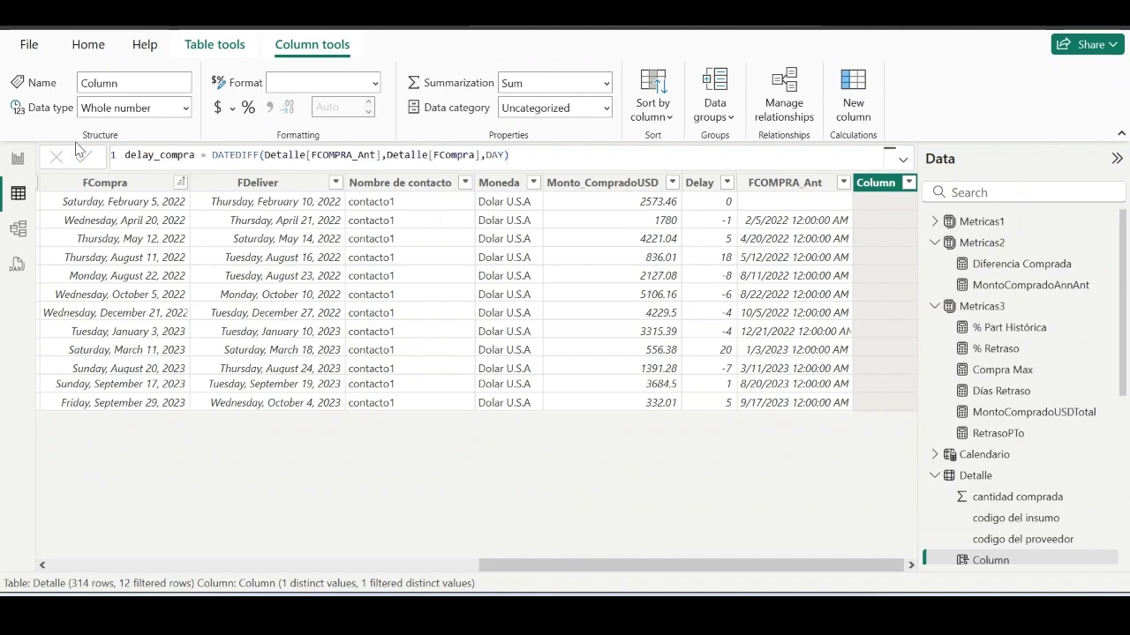
left_click(83, 155)
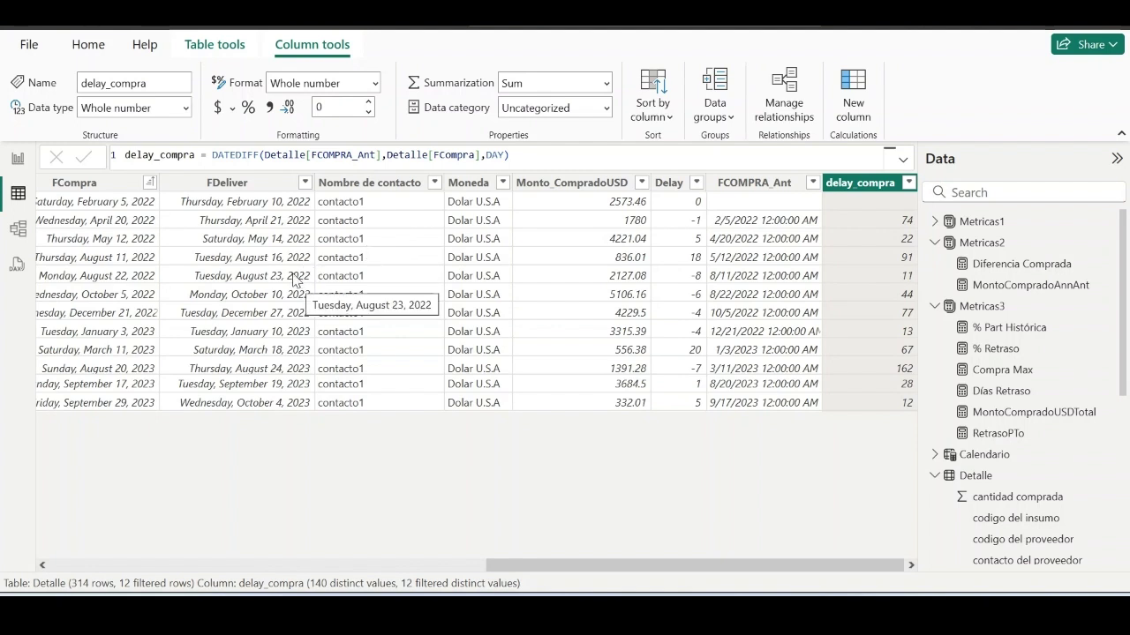
- Create the Metricas3 measure Frec Anual = DIVIDE(360,AVERAGE(Detalle[delay_compra]),0) and add it to the Detalle de compra table
left_click(21, 162)
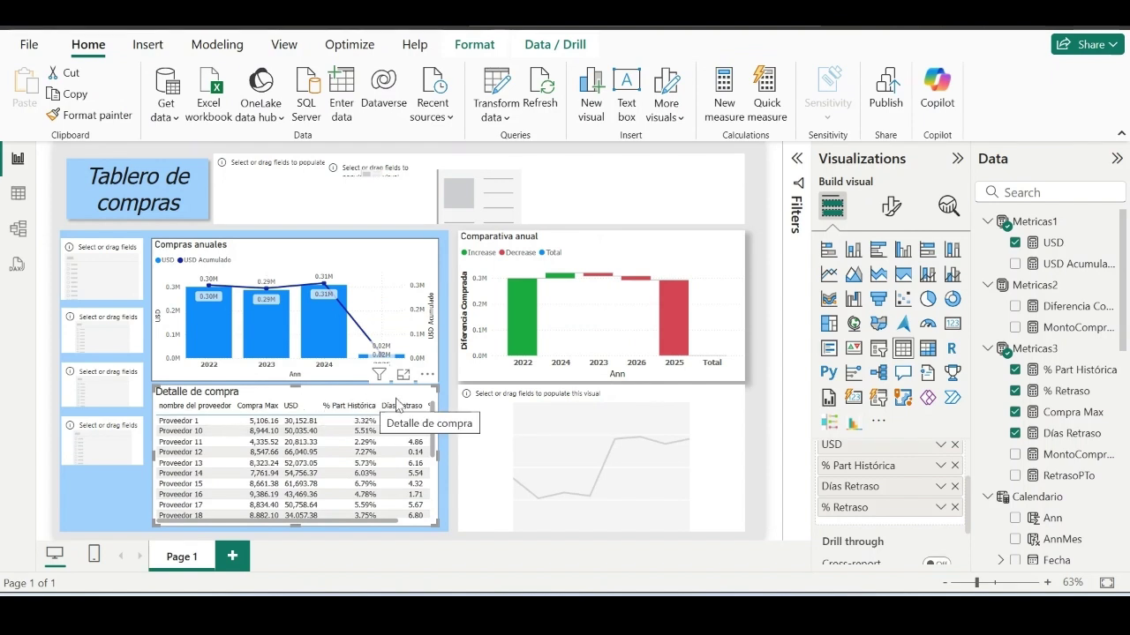
left_click(1114, 354)
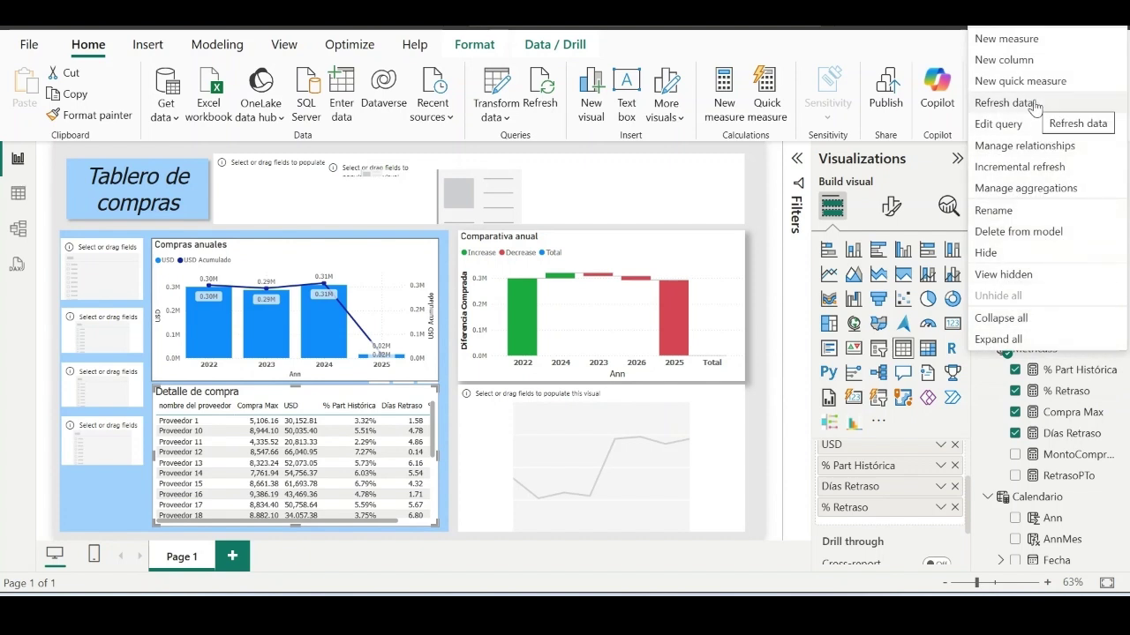
left_click(1037, 39)
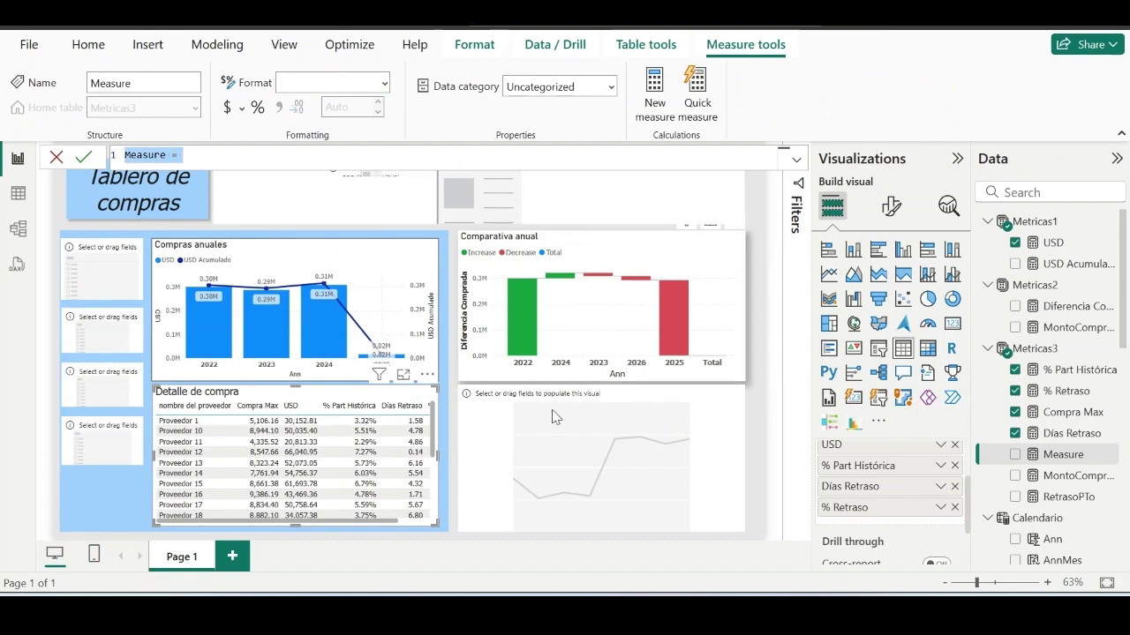
key("ctrl+a")
type("Frec Anual = DIVIDE(360,AVERAGE(Detalle[delay_compra]),0)")
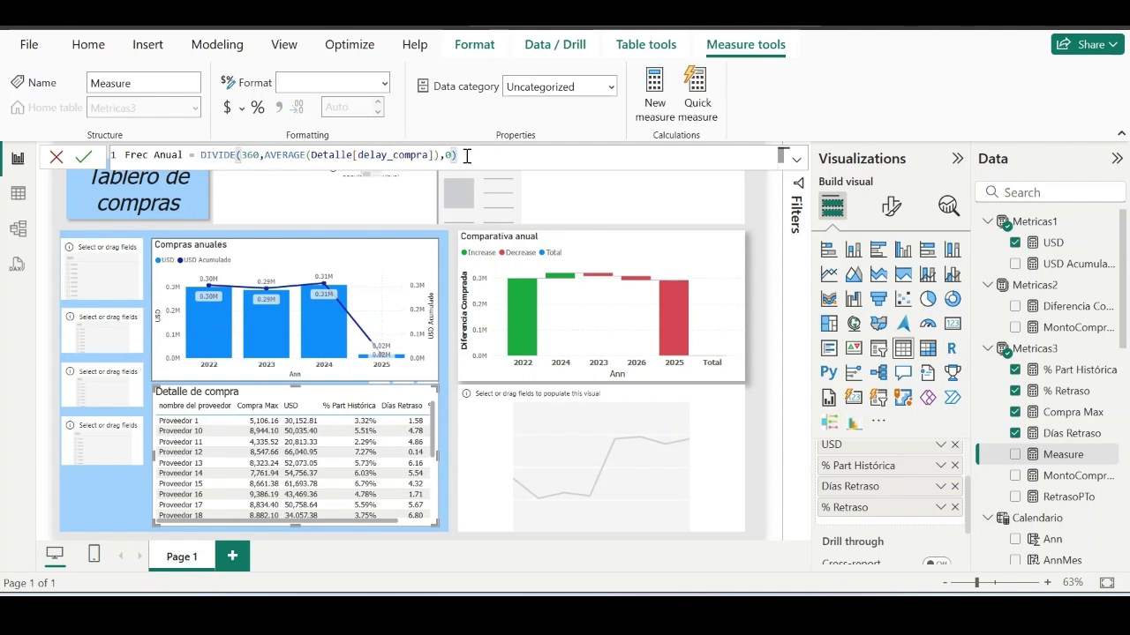
key("Return")
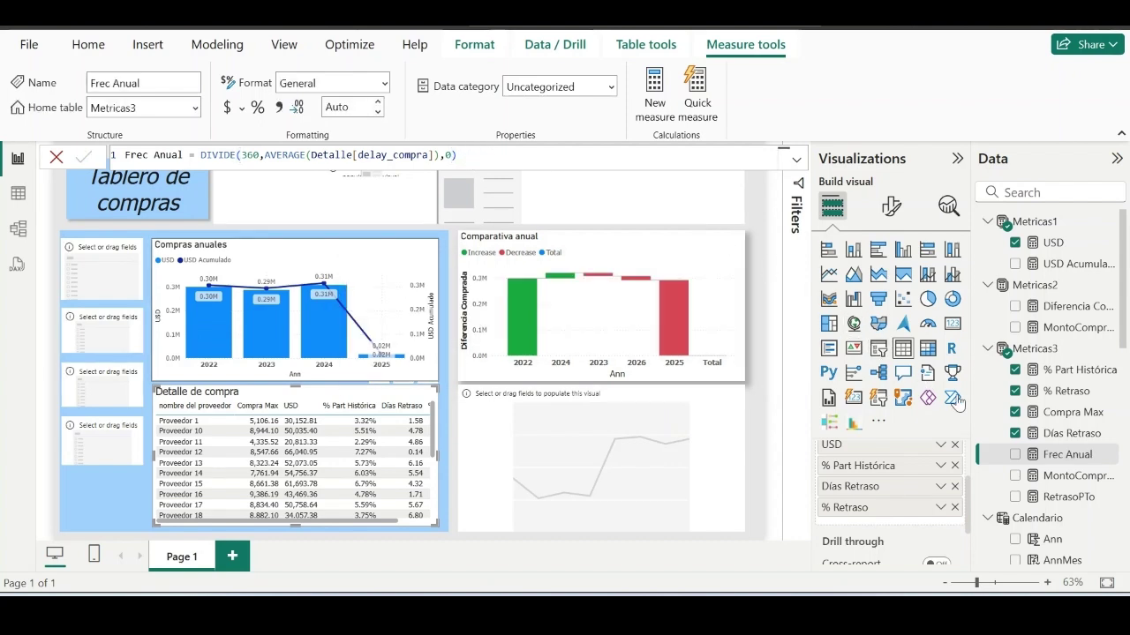
left_click_drag(1068, 460, 865, 533)
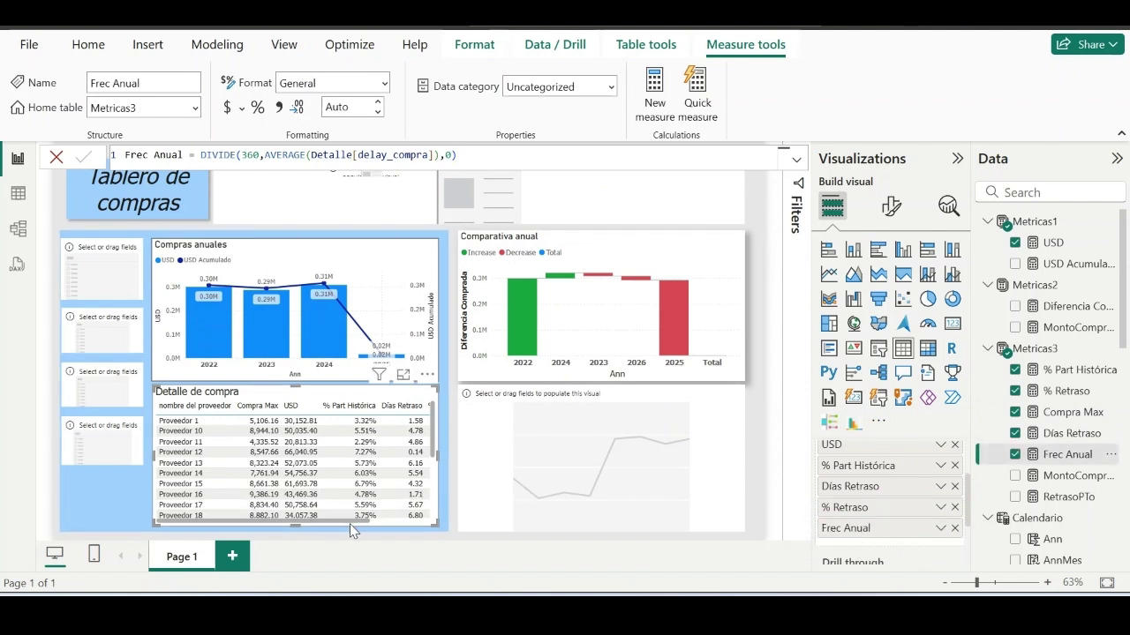
left_click_drag(353, 522, 401, 526)
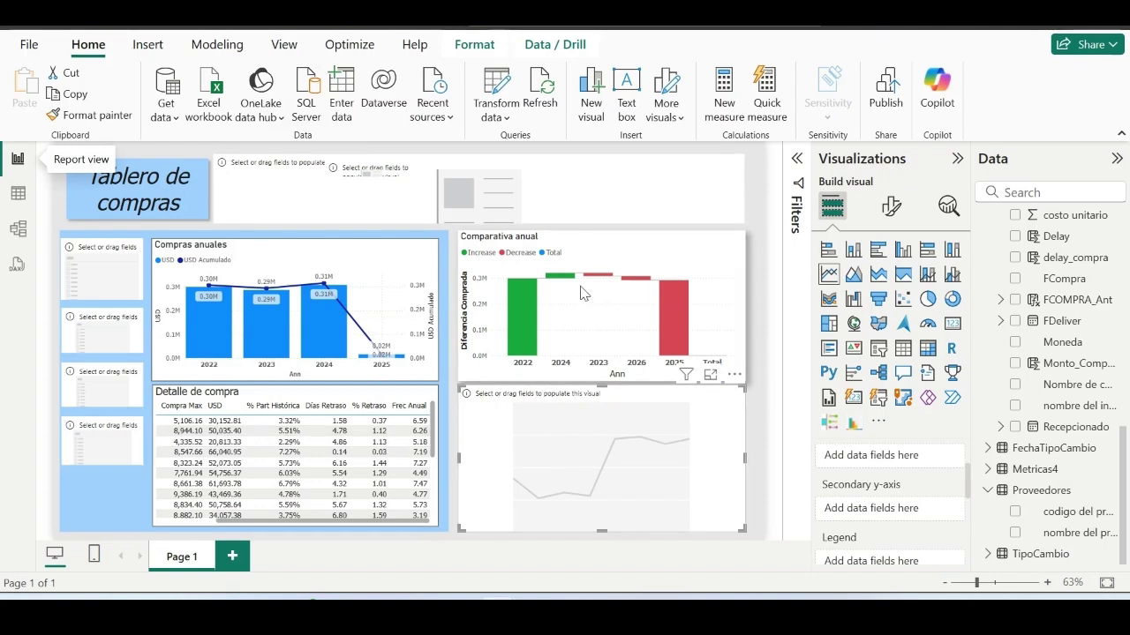
- Create the Detalle calculated column MontoCompradoARS = Detalle[Monto_CompradoUSD]*RELATED(TipoCambio[TC])
left_click(18, 201)
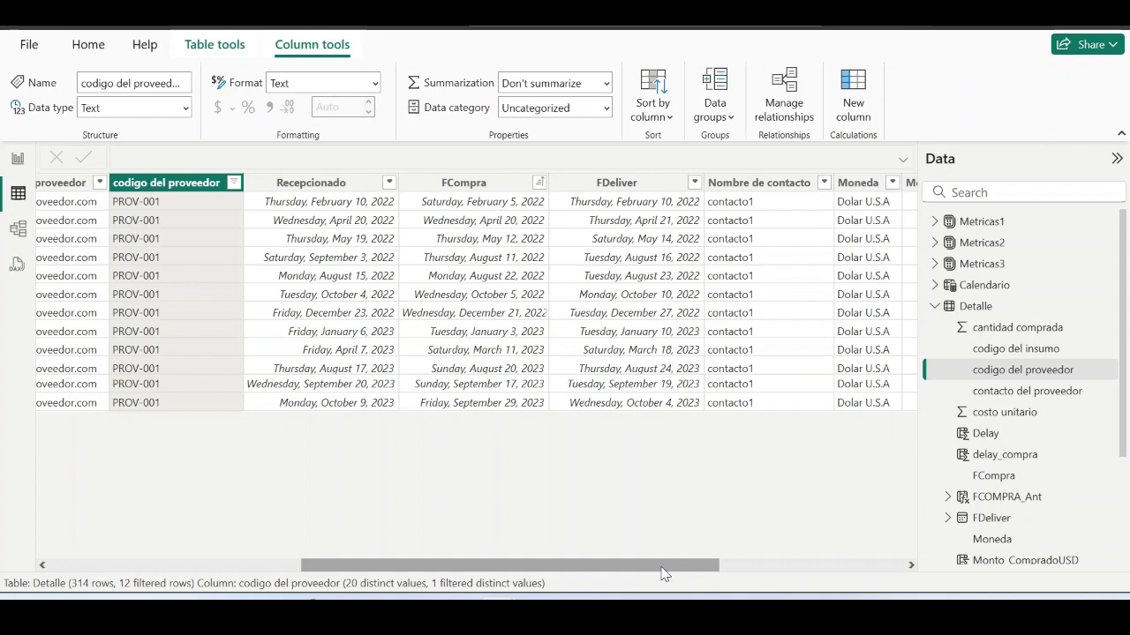
left_click_drag(661, 567, 768, 584)
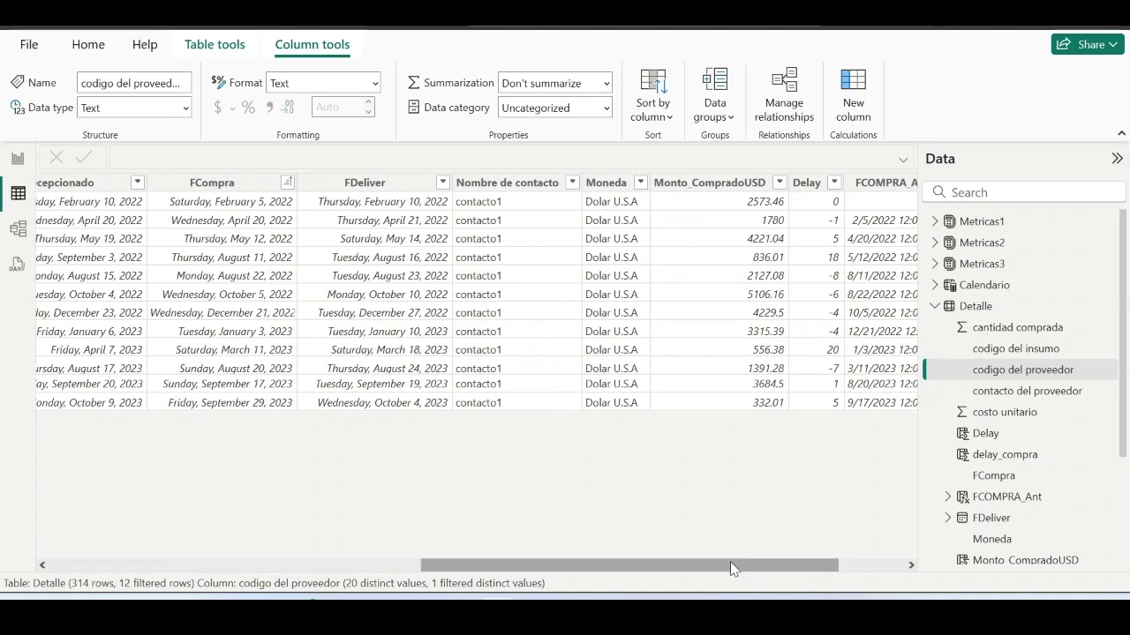
left_click_drag(730, 562, 589, 566)
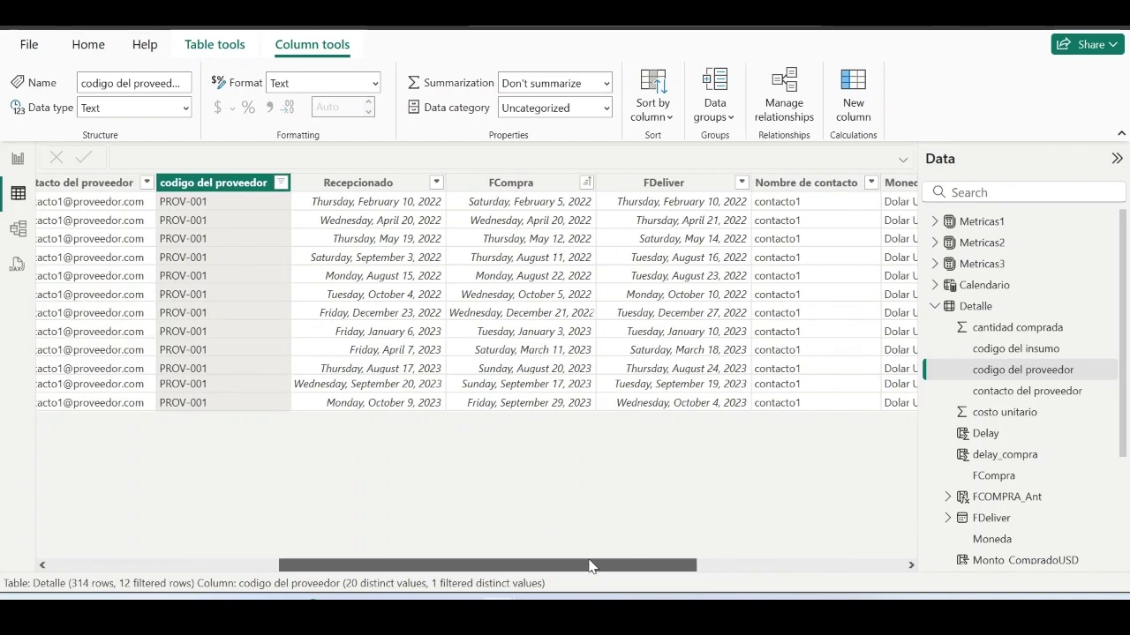
left_click_drag(590, 566, 939, 571)
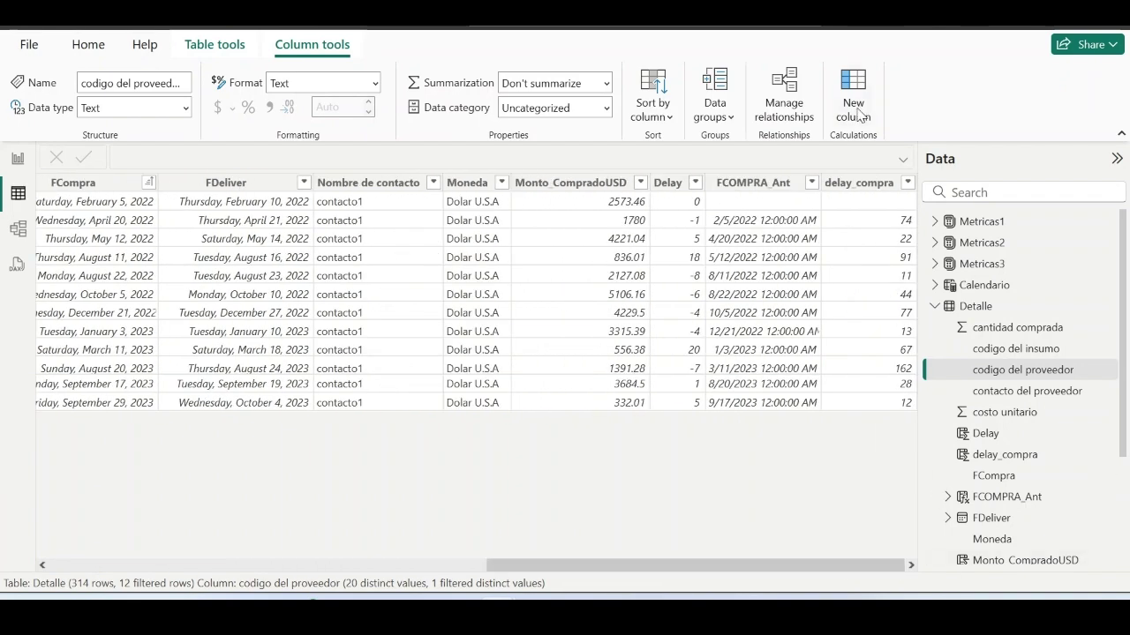
left_click(854, 106)
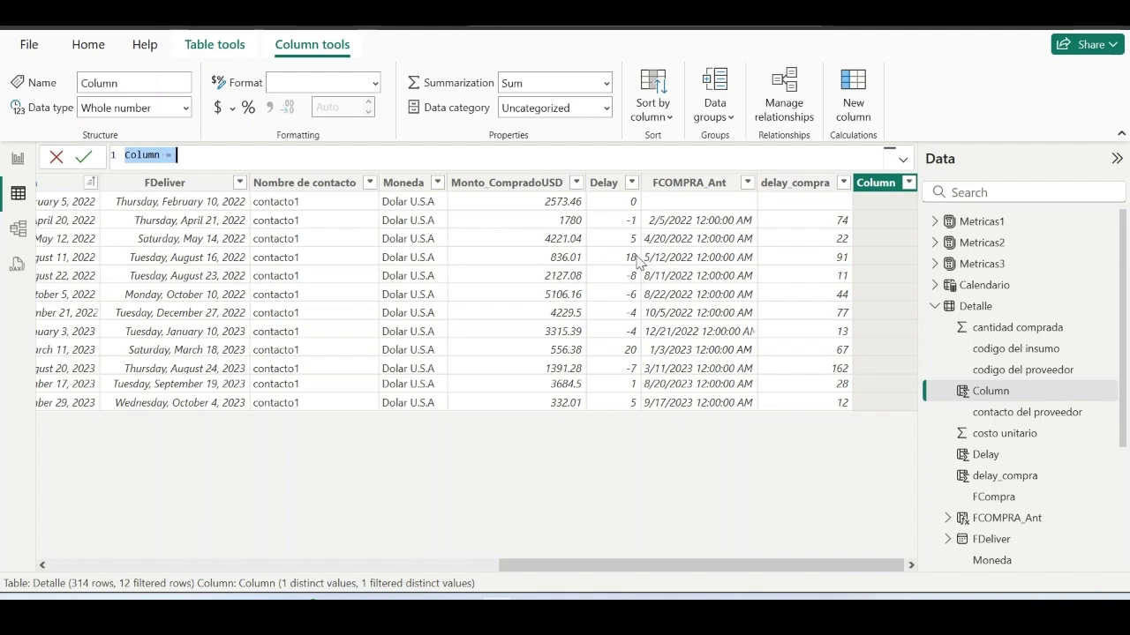
type("MontoCompradoARS = Detalle[Monto_CompradoUSD]*RELATED(TipoCambio[TC])")
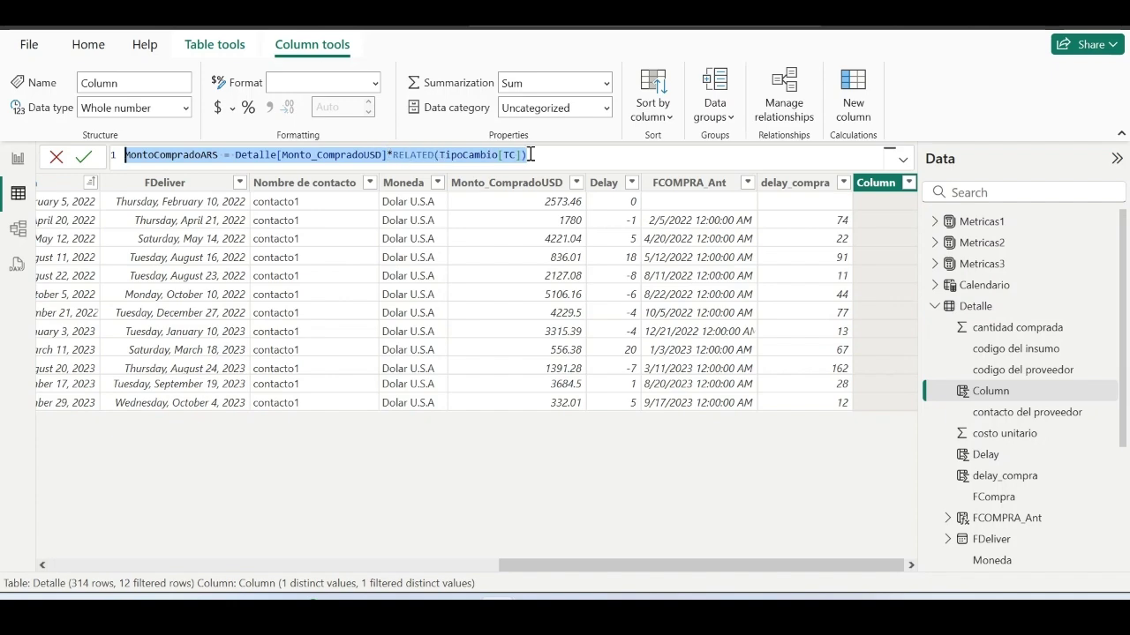
key("Return")
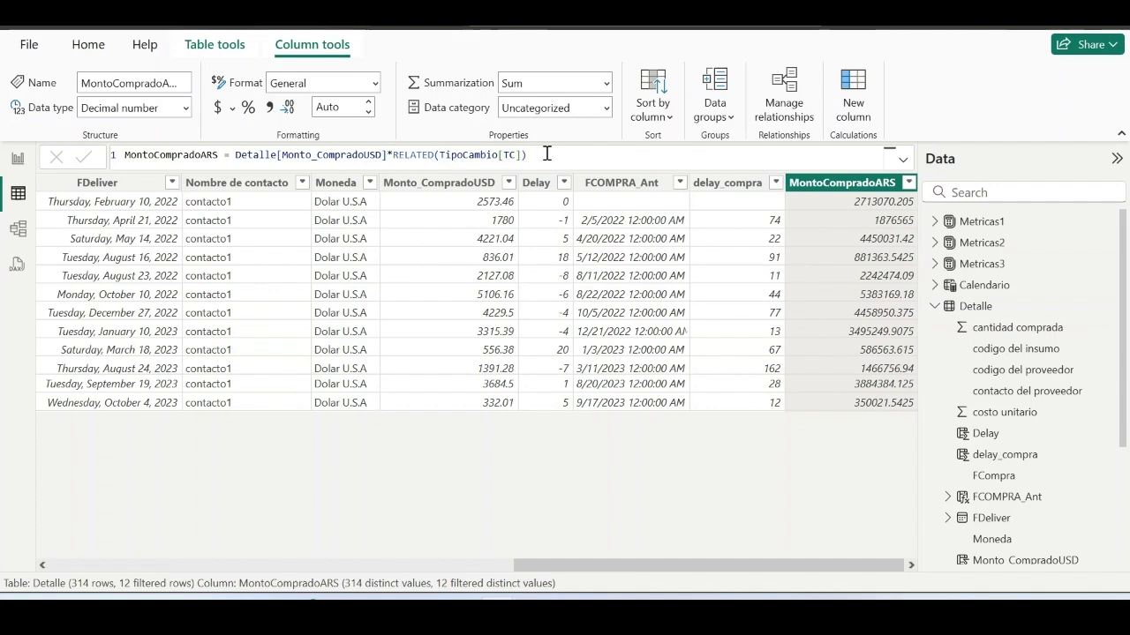
- Re-enter the exchange-rate factor of the MontoCompradoARS column formula as related(TipoCambio[TC]) and commit it
left_click_drag(528, 154, 393, 156)
type("related")
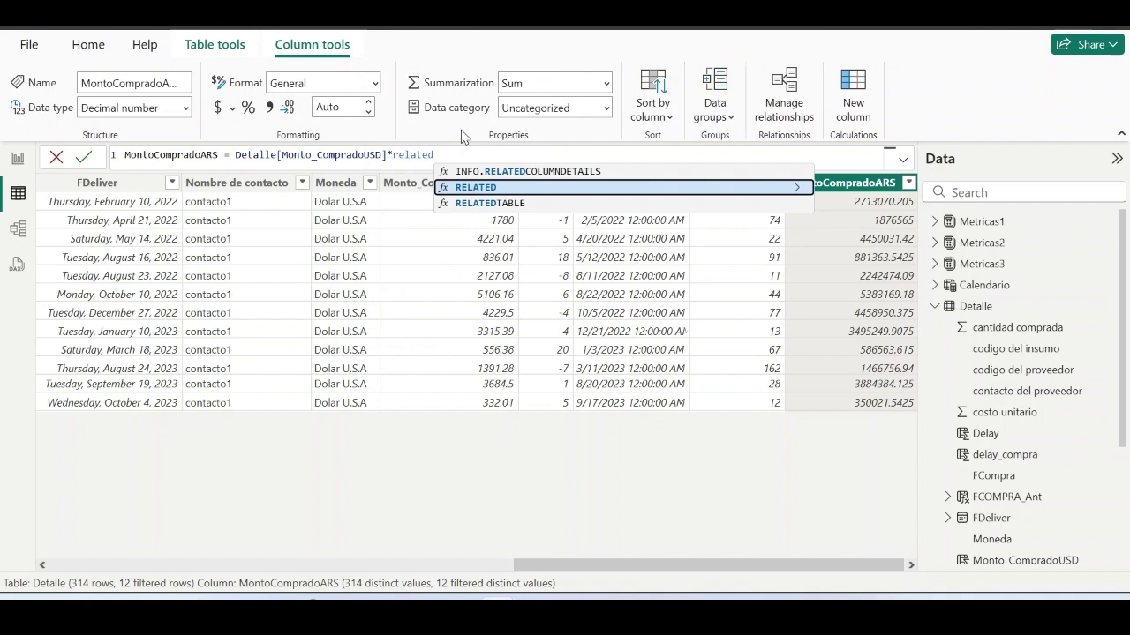
type("(")
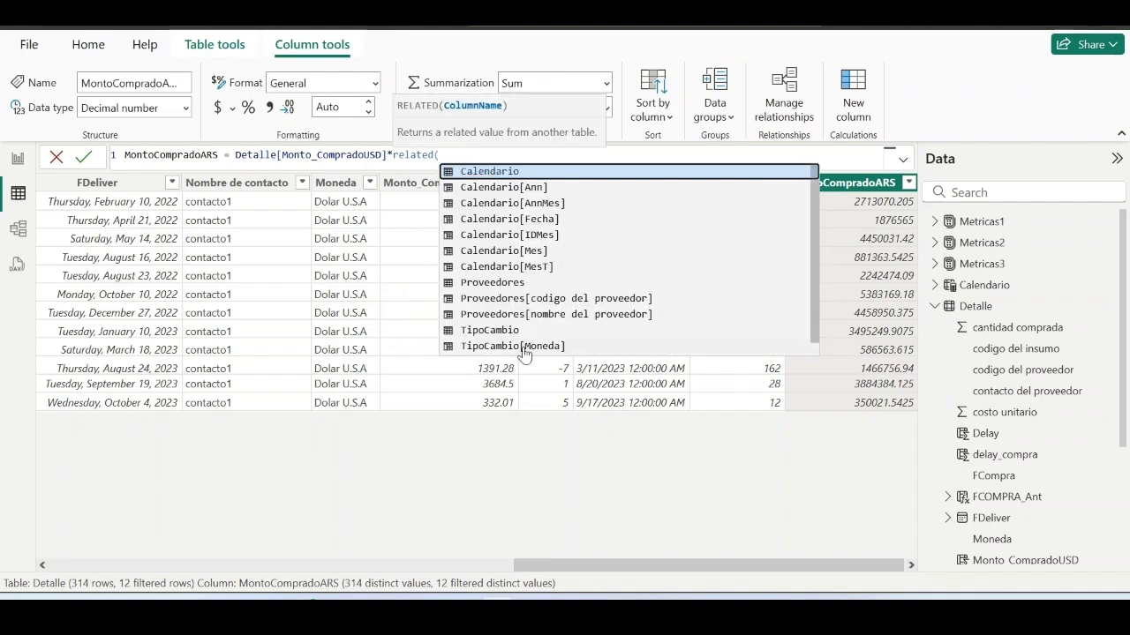
left_click_drag(809, 248, 806, 282)
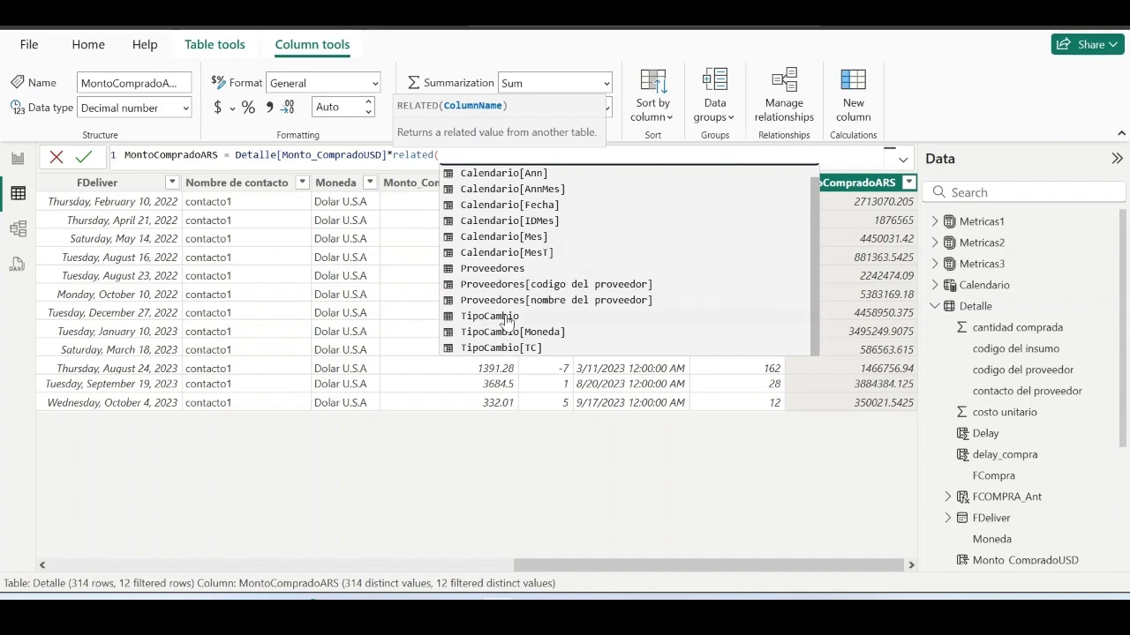
left_click(520, 350)
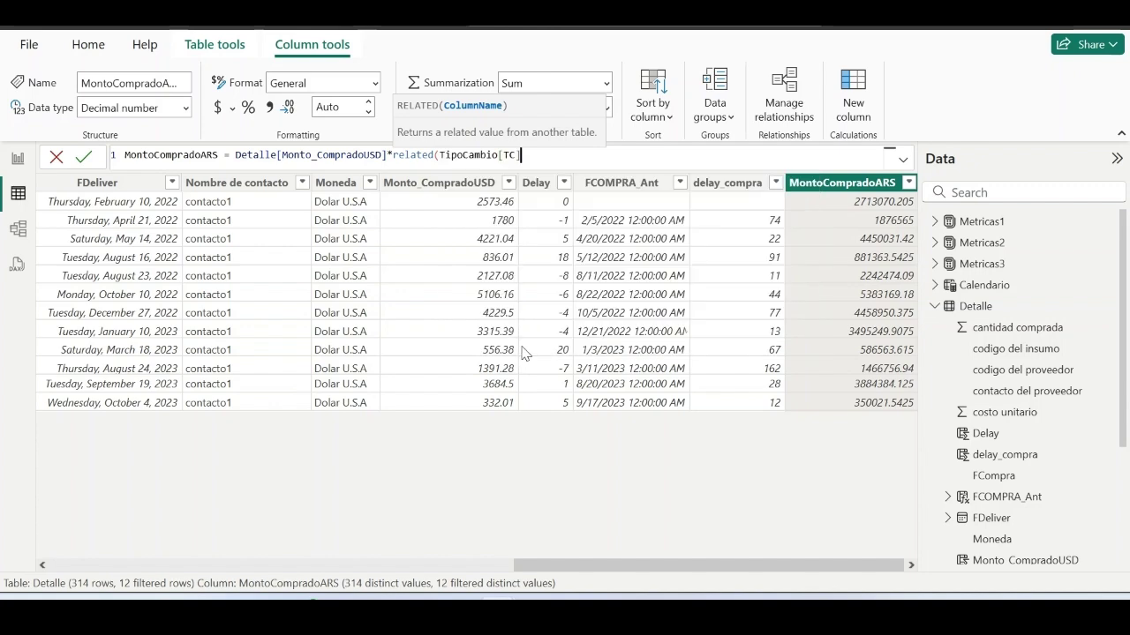
type(")")
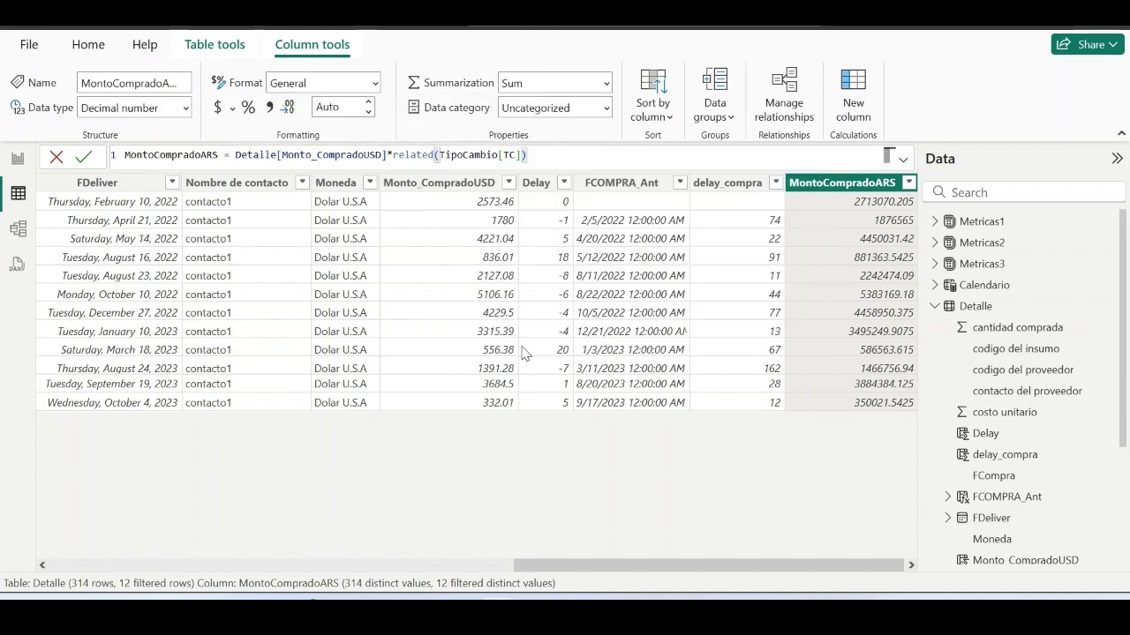
key("Return")
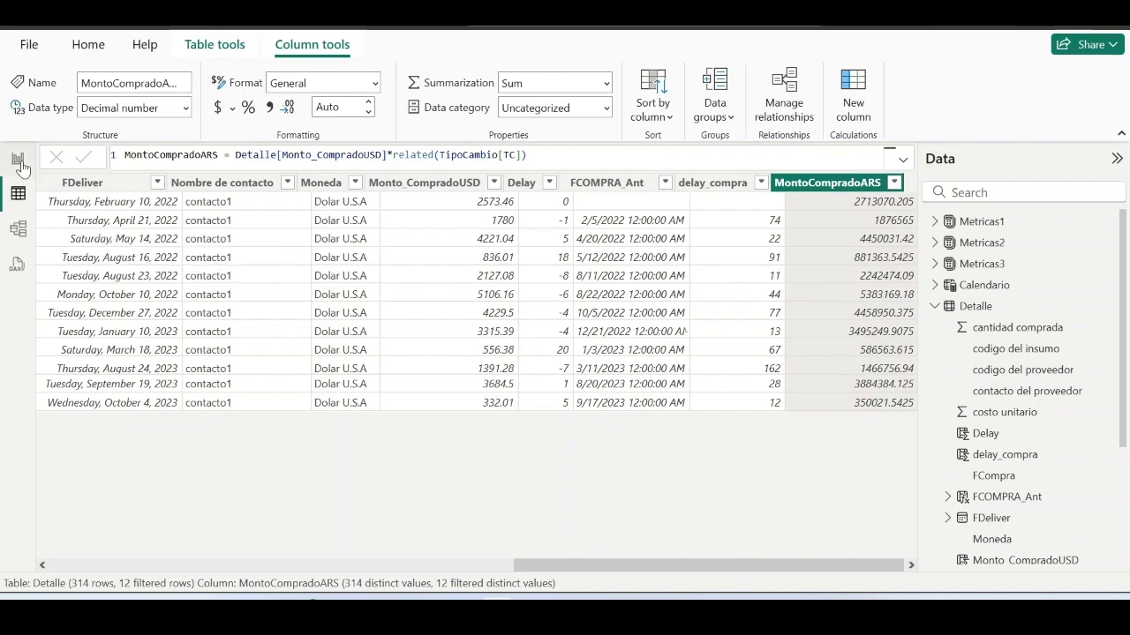
- Create the Metricas4 measure MontoCompradoARS = sum(Detalle[MontoCompradoARS])
left_click(18, 158)
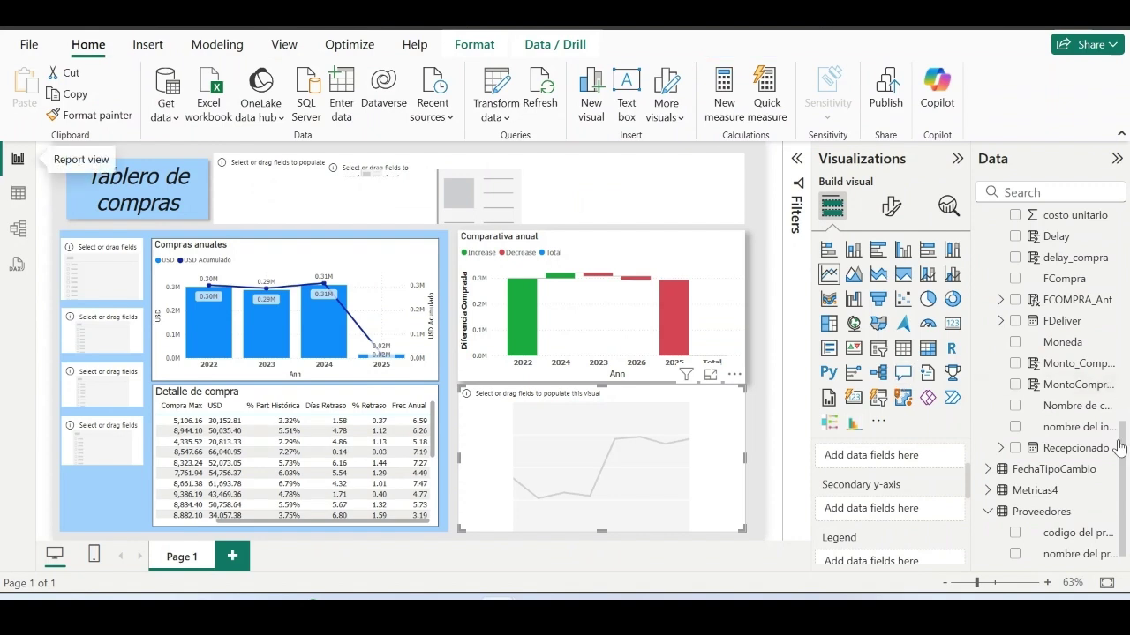
left_click(988, 490)
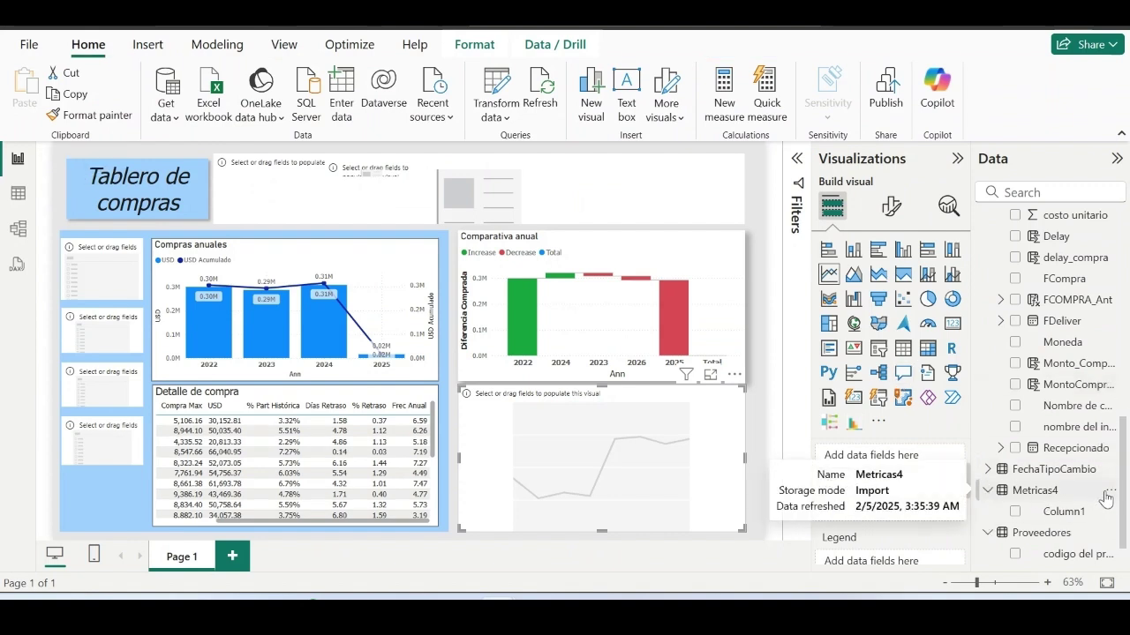
left_click(1109, 490)
left_click(1028, 182)
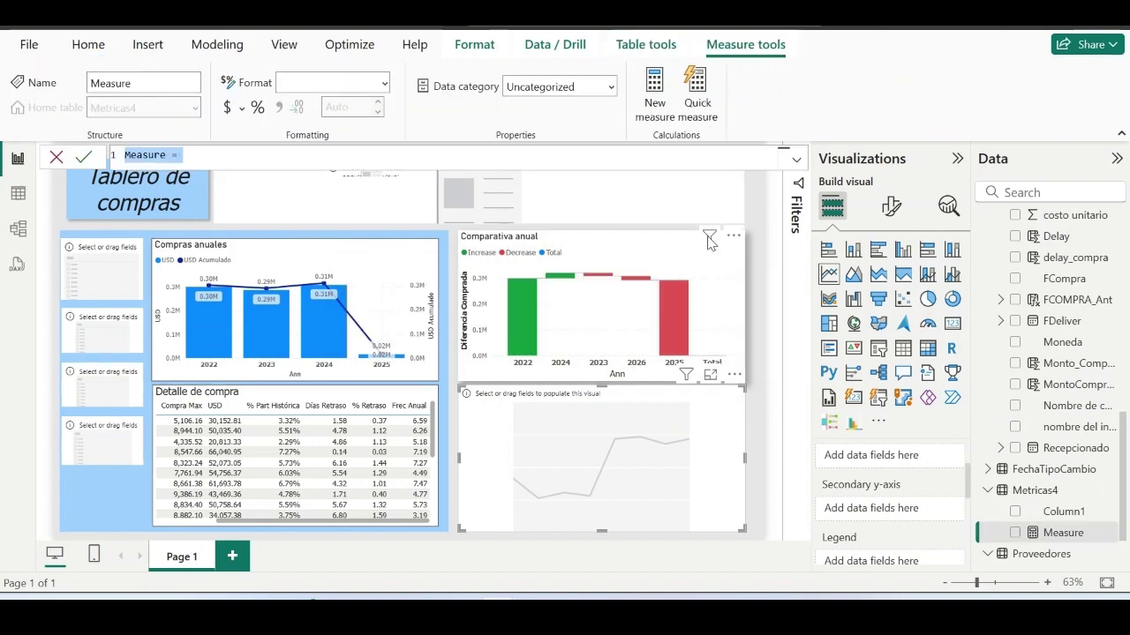
key("ctrl+a")
type("MontoCompradoARS = sum(Detalle[MontoCompradoARS])")
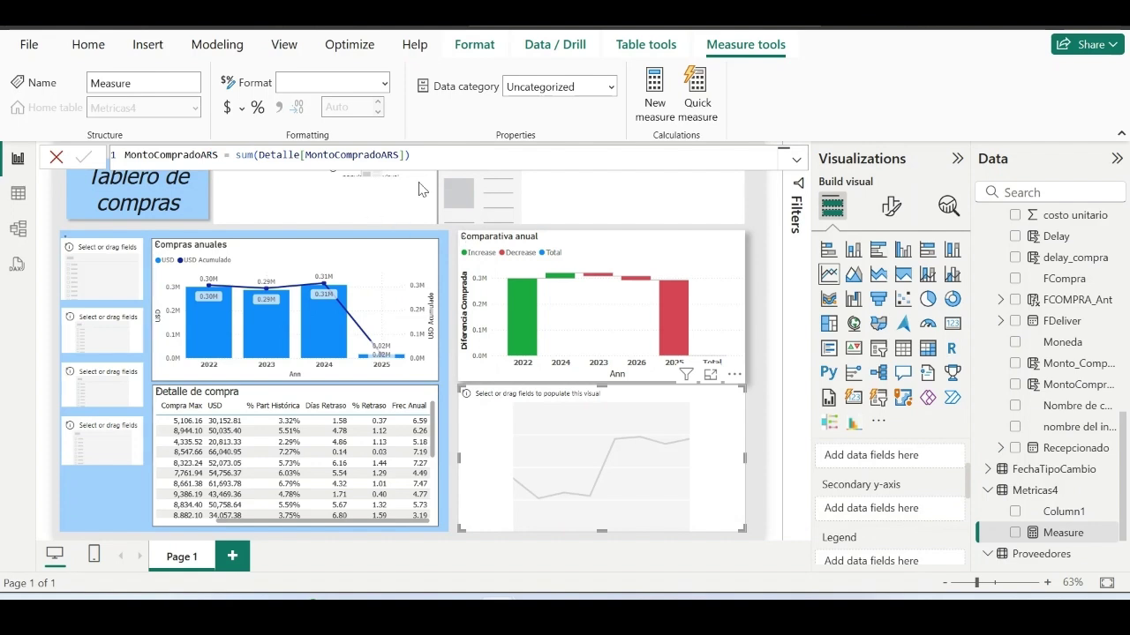
key("Return")
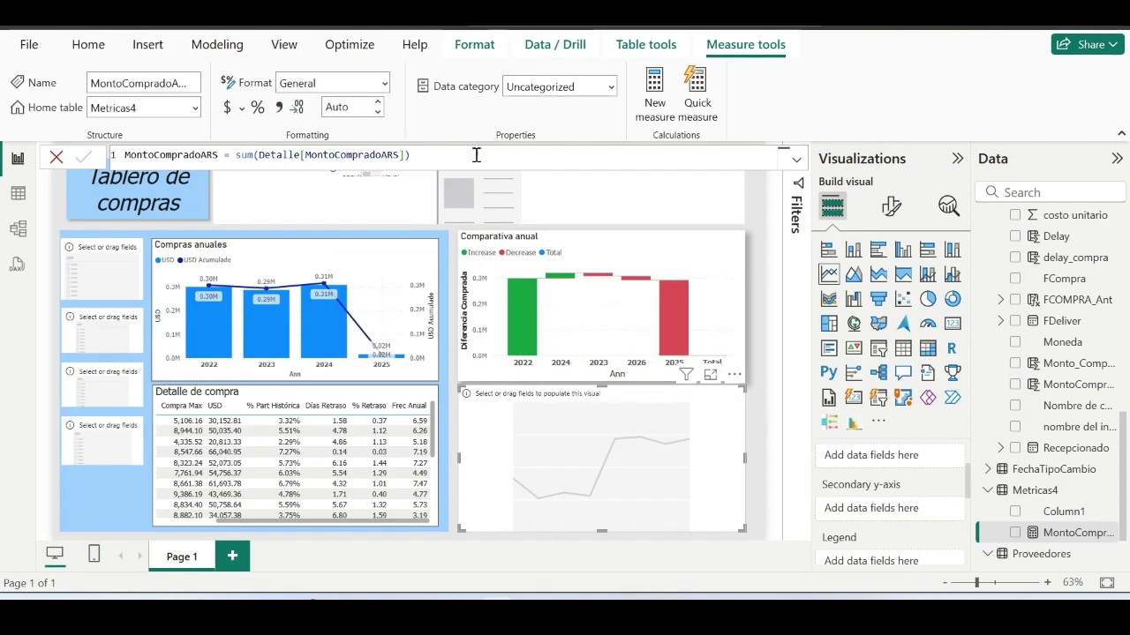
- Delete the placeholder Column1 field of Metricas4 from the model
right_click(1117, 522)
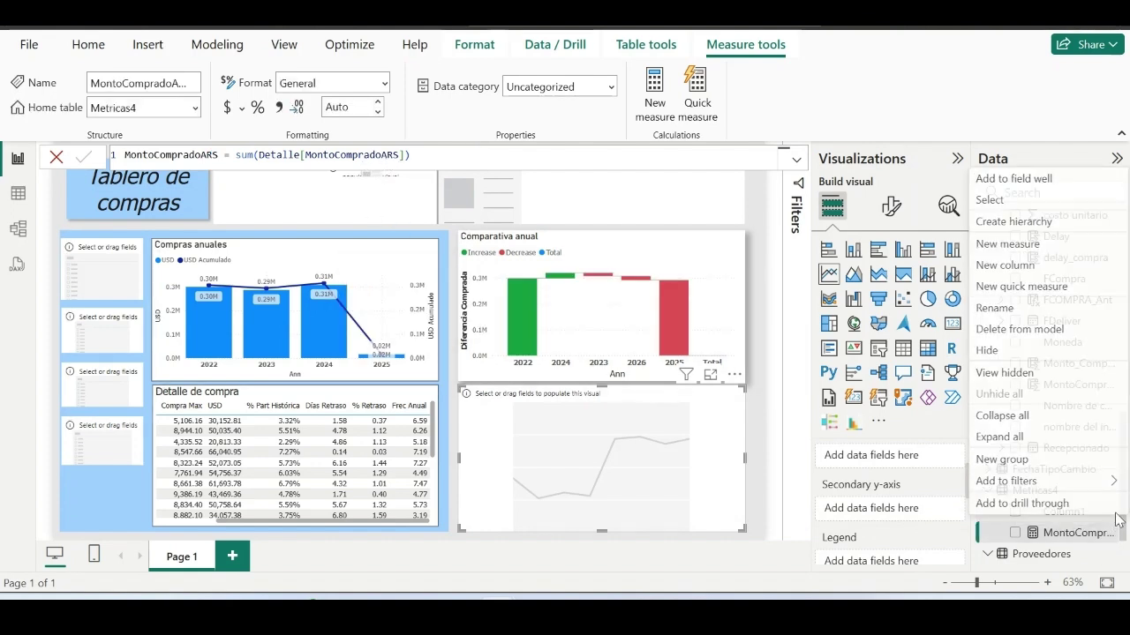
left_click(1036, 329)
left_click(678, 351)
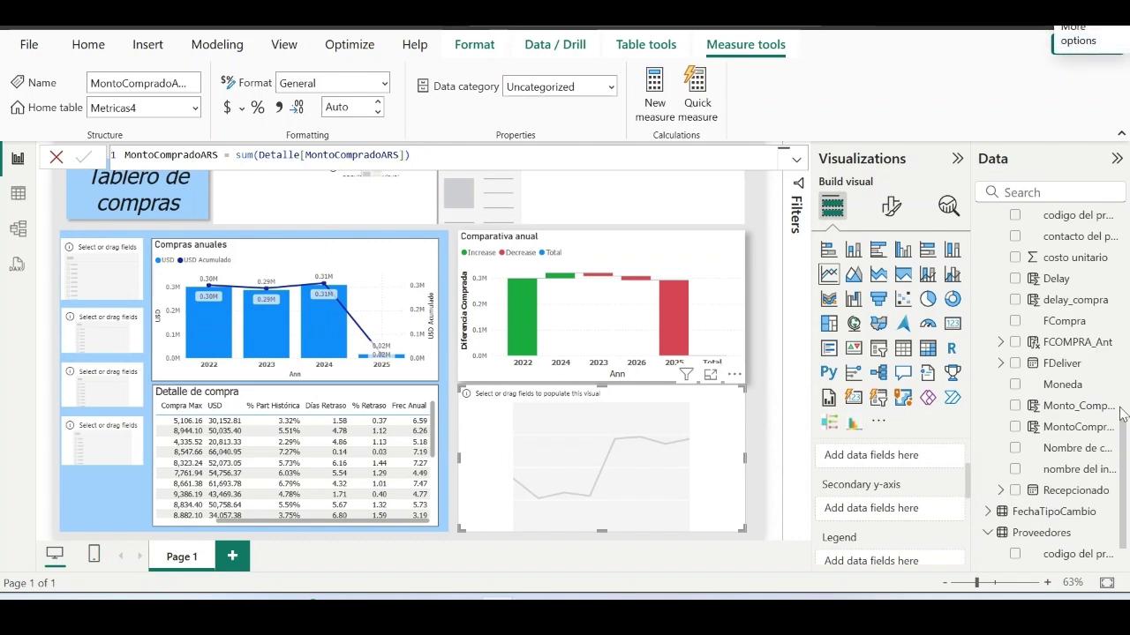
- Collapse the Metricas1, Metricas2 and Metricas3 tables in the list of model fields
left_click_drag(1122, 432, 1122, 221)
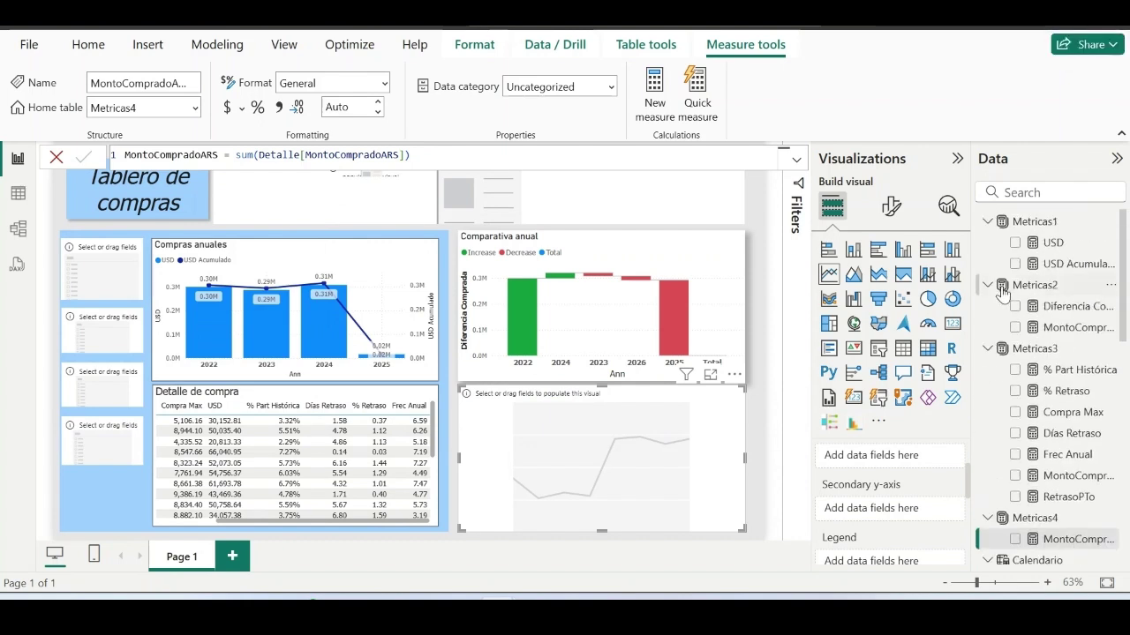
left_click(990, 222)
left_click(989, 242)
left_click(989, 264)
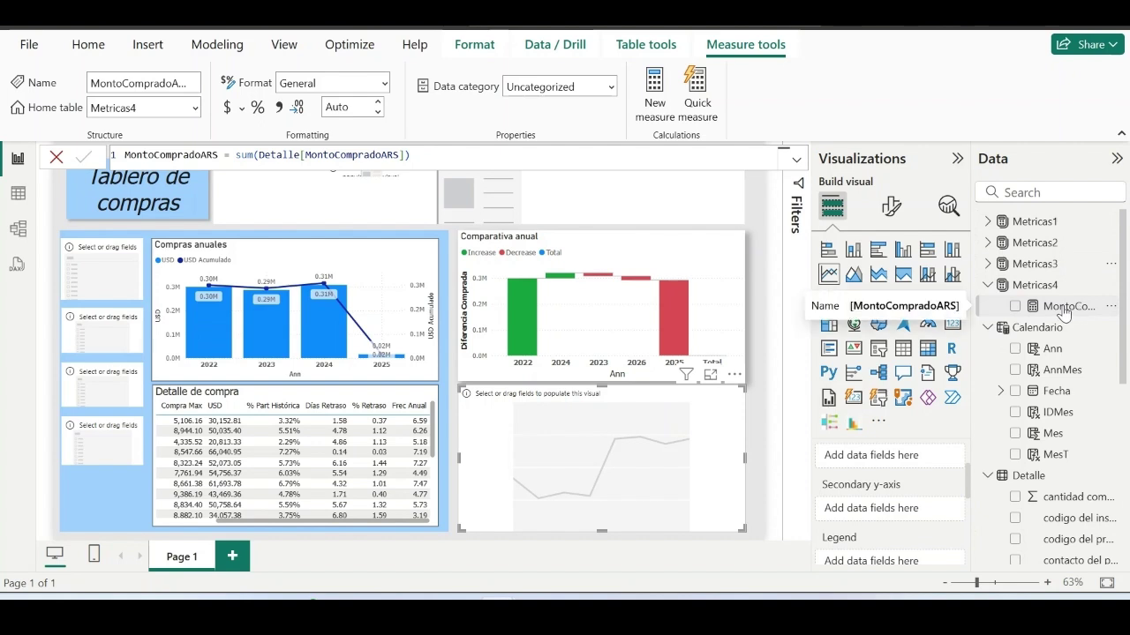
left_click_drag(1117, 379, 1126, 563)
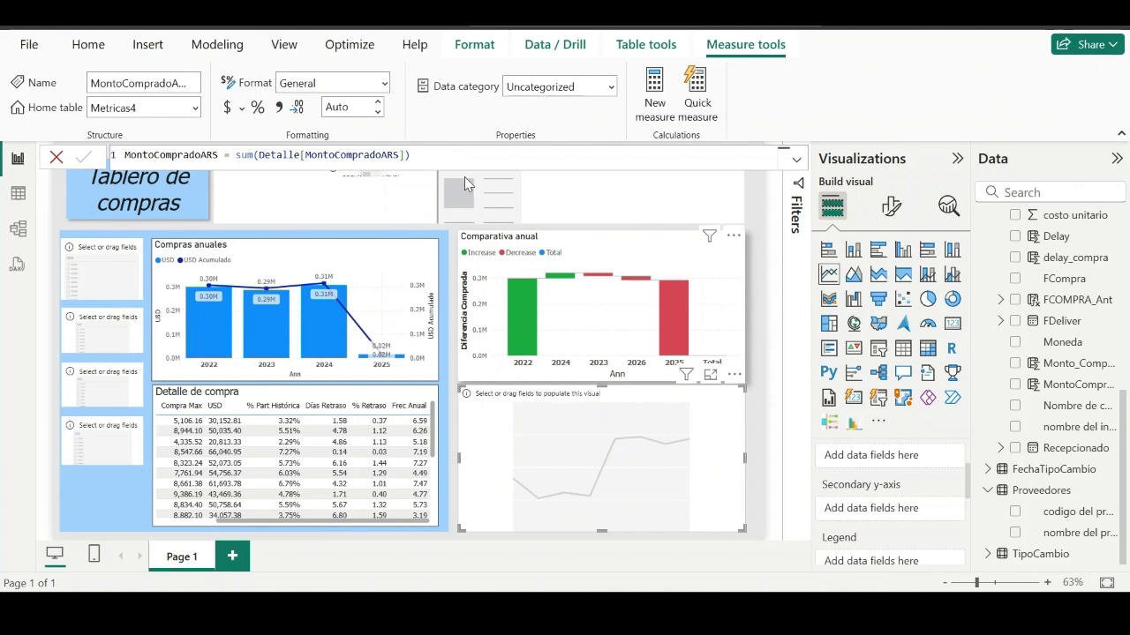
- Create table ComprasAnuales summarizing Calendario by Ann, filtered to MontoCompradoARS > 0 and years before today's, with ComprasARS, ComprasUSD, RetrasoEntrega ([Días Retraso]) and FrecuenciaCompraAnual ([Frec Anual])
left_click(646, 44)
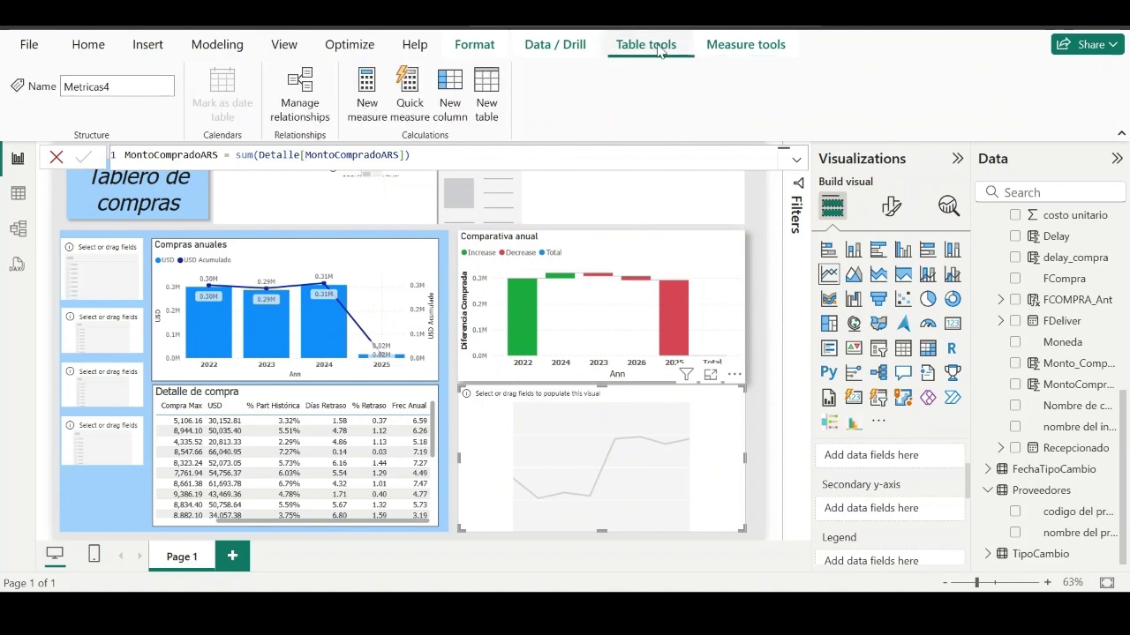
left_click(488, 97)
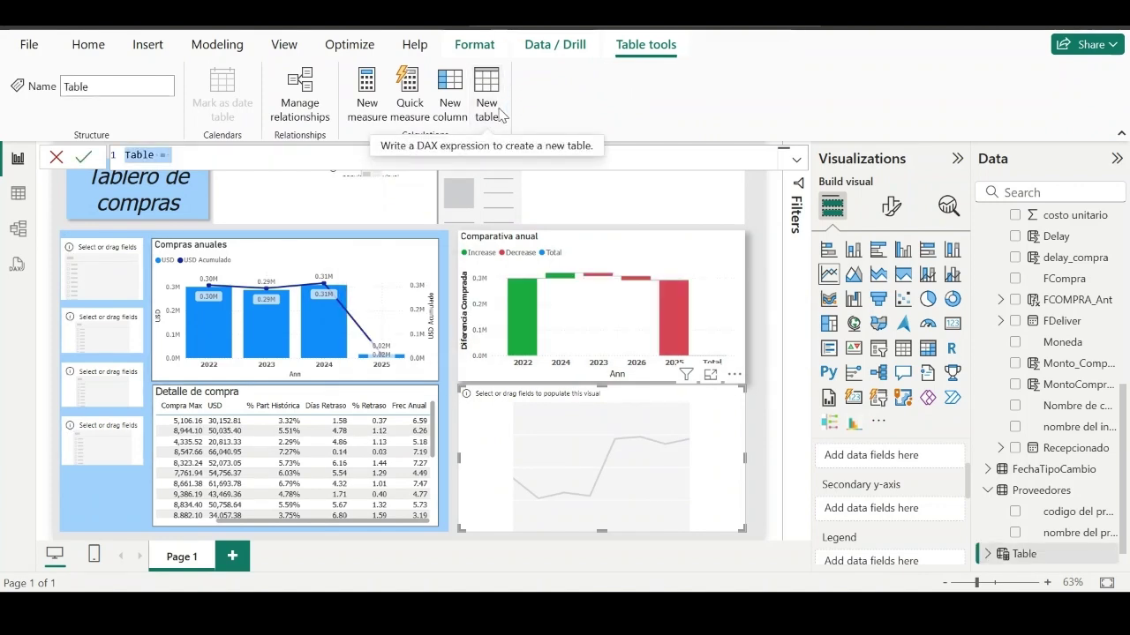
type("ComprasAnuales = SUMMARIZE(     FILTER(Calendario,[MontoCompradoARS]>0 && Calendario[Fecha].[Year]<YEAR(TODAY())),     Calendario[Ann],     \"ComprasARS\",[MontoCompradoARS],     \"ComprasUSD\",[USD],     \"RetrasoEntrega\",[Dias Retraso],     \"FrecuenciaCompraAnual\",[Frec Anual])")
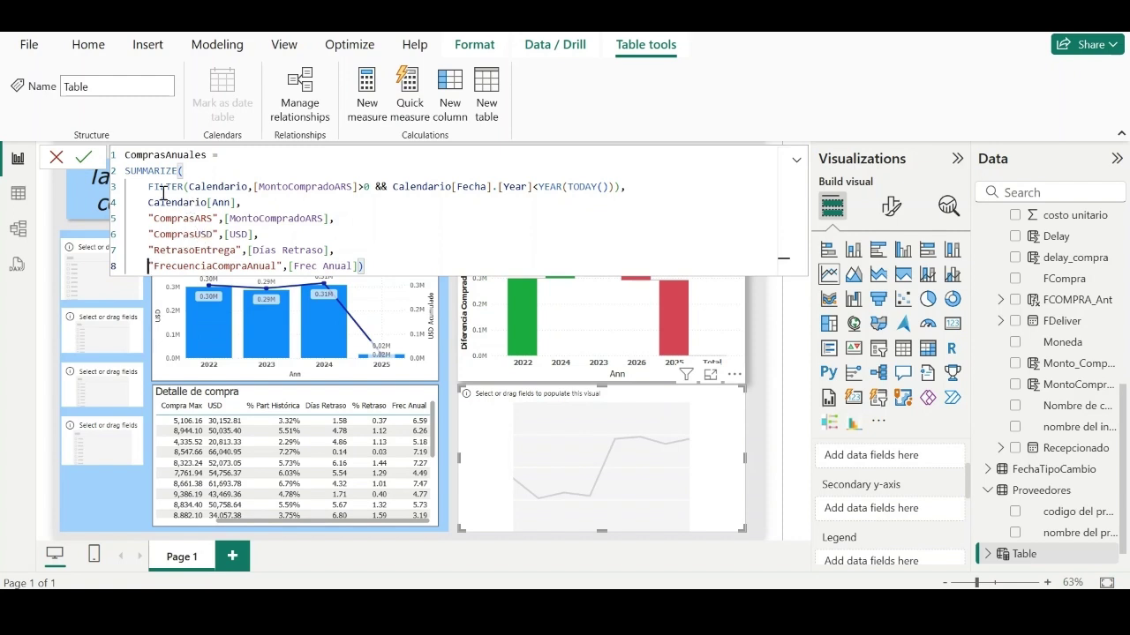
left_click_drag(148, 186, 630, 187)
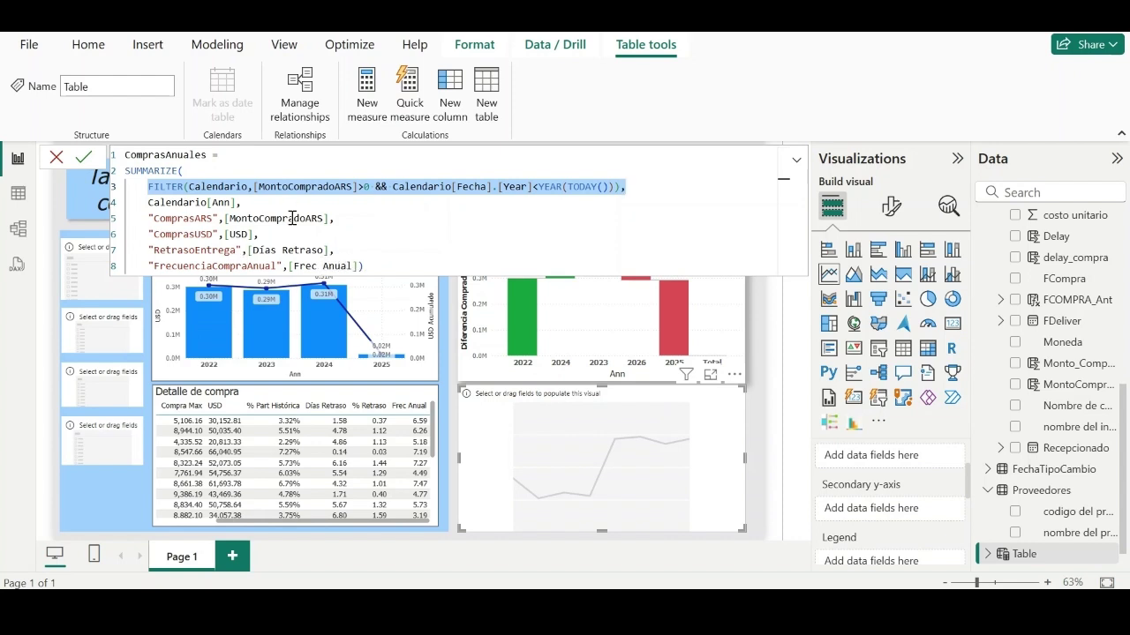
left_click(374, 263)
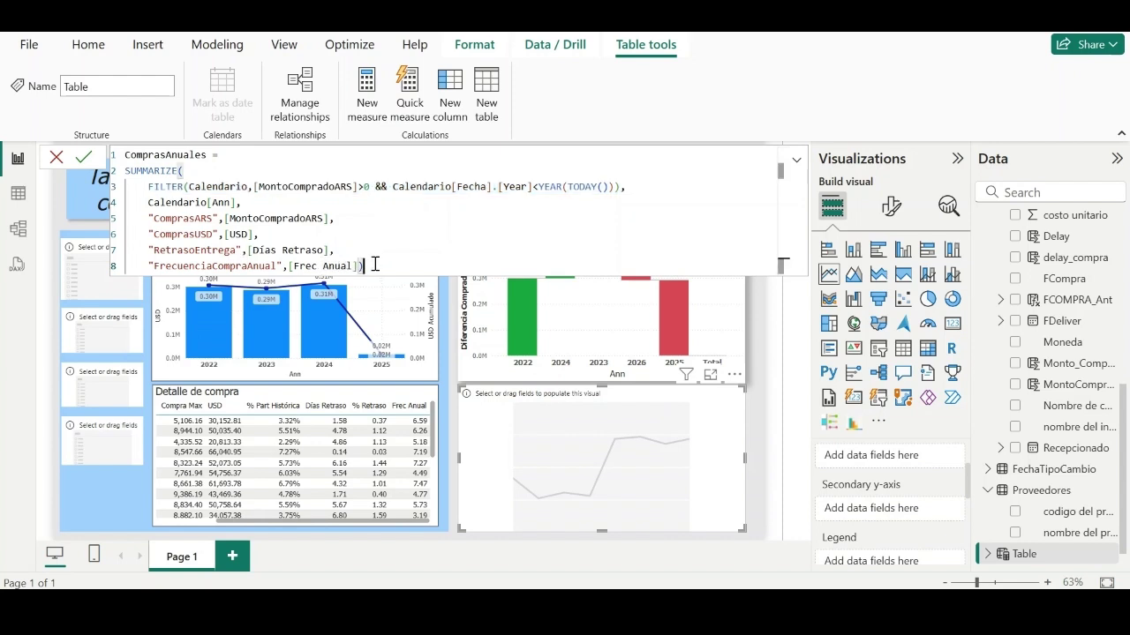
key("Return")
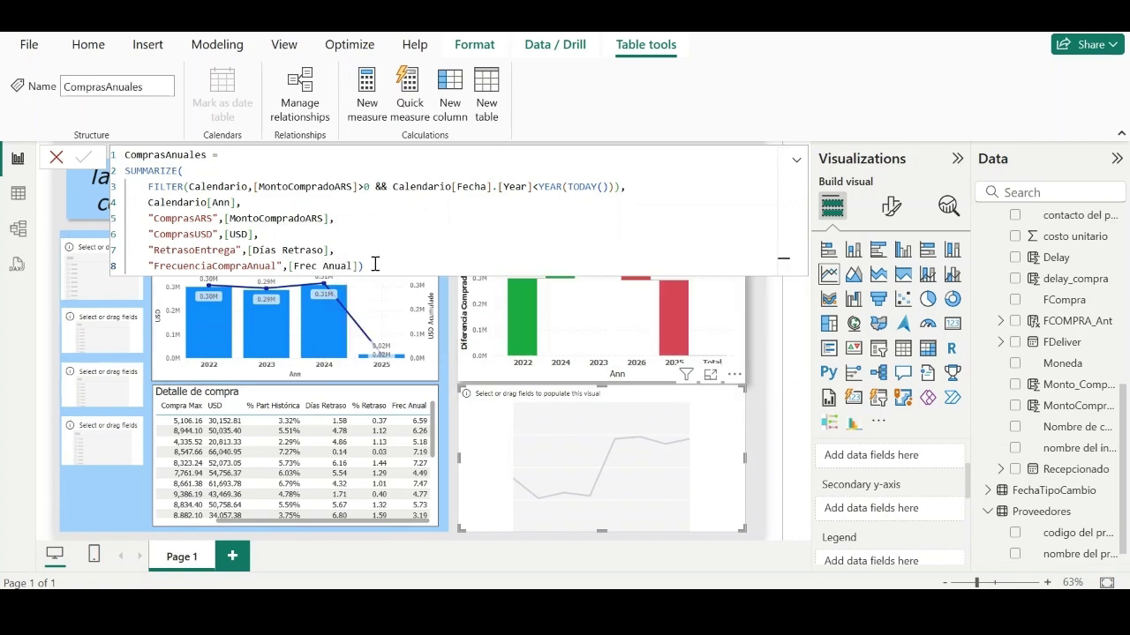
left_click(18, 193)
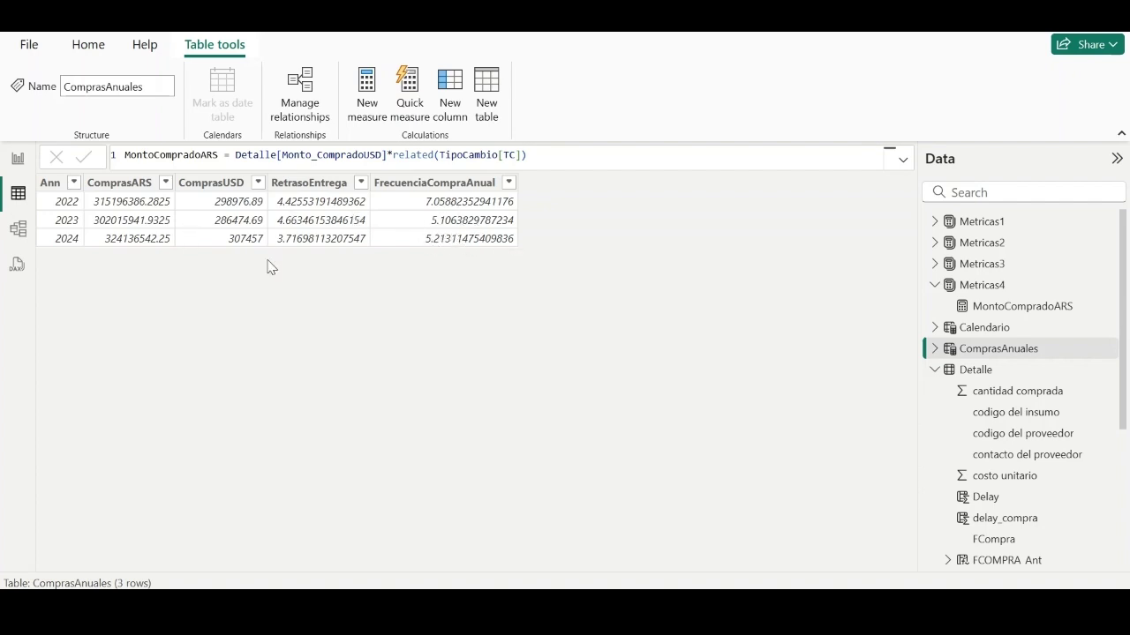
- Populate the empty line chart from ComprasAnuales with Ann on the X-axis, RetrasoEntrega on the Y-axis and FrecuenciaCompraAnual on the secondary Y-axis
left_click(18, 158)
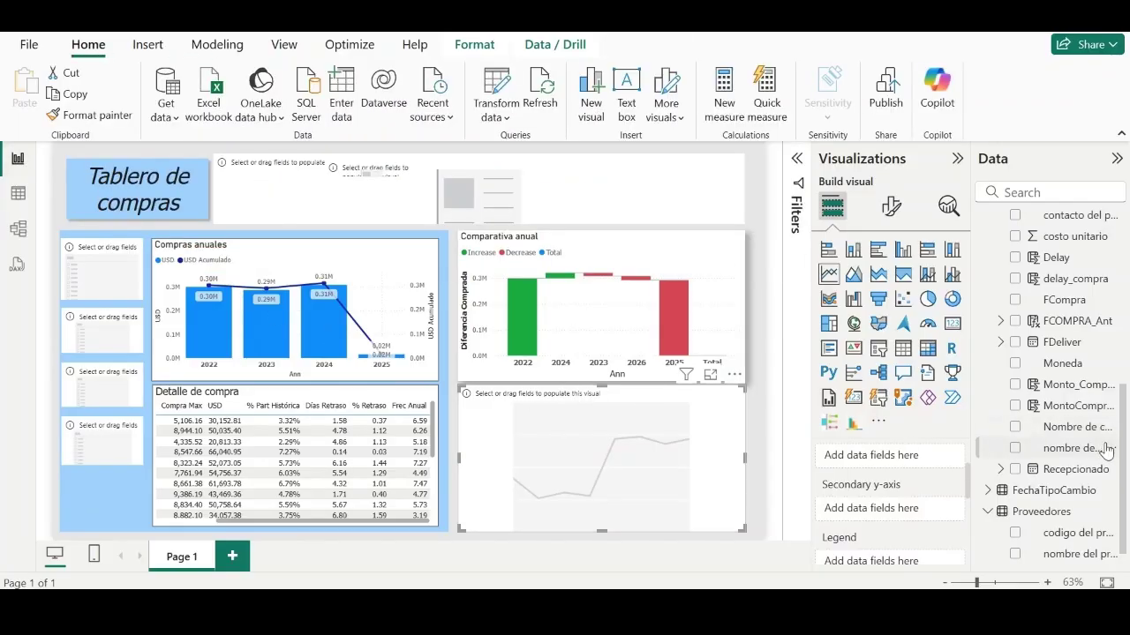
scroll(1124, 490, "down", 1)
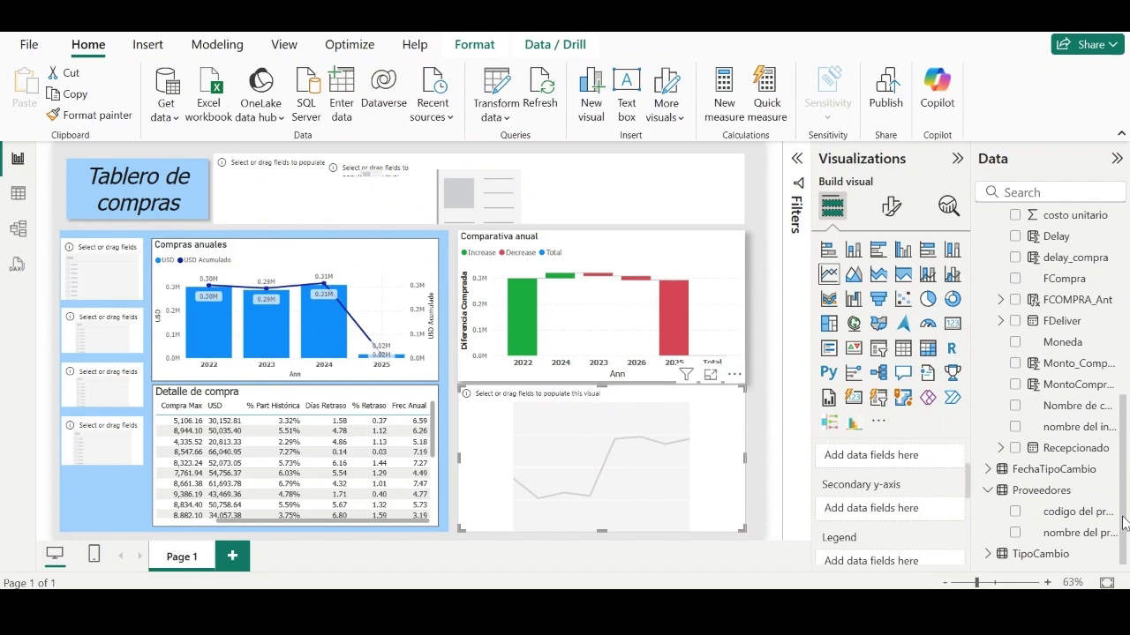
scroll(1123, 489, "up", 6)
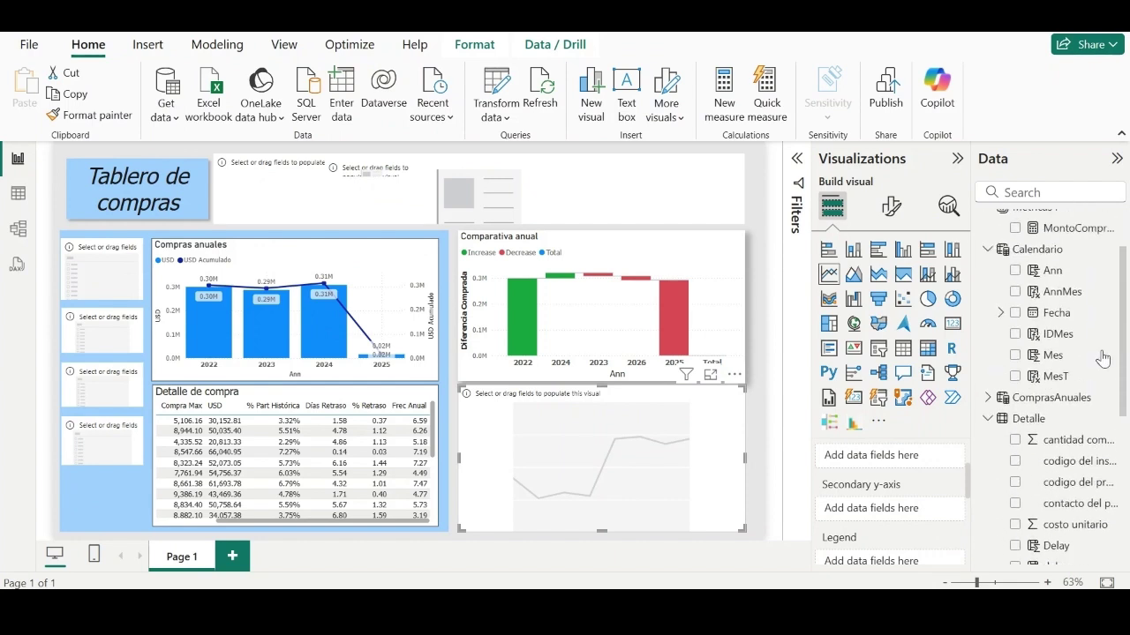
mouse_move(1054, 420)
left_click_drag(1055, 420, 888, 481)
scroll(970, 465, "down", 2)
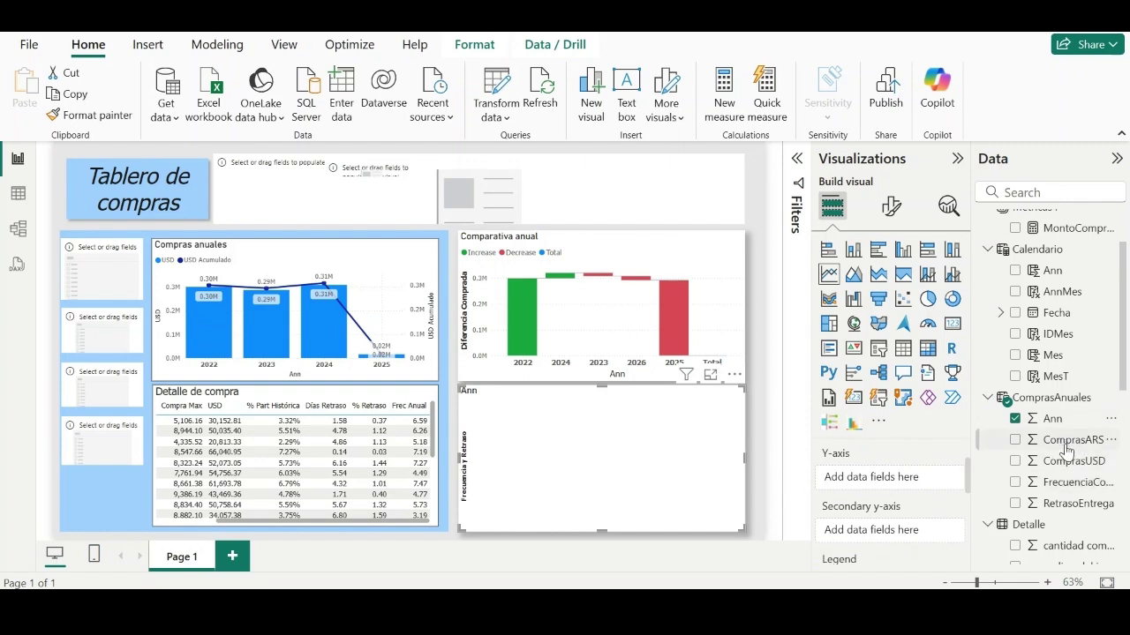
left_click_drag(1066, 504, 892, 481)
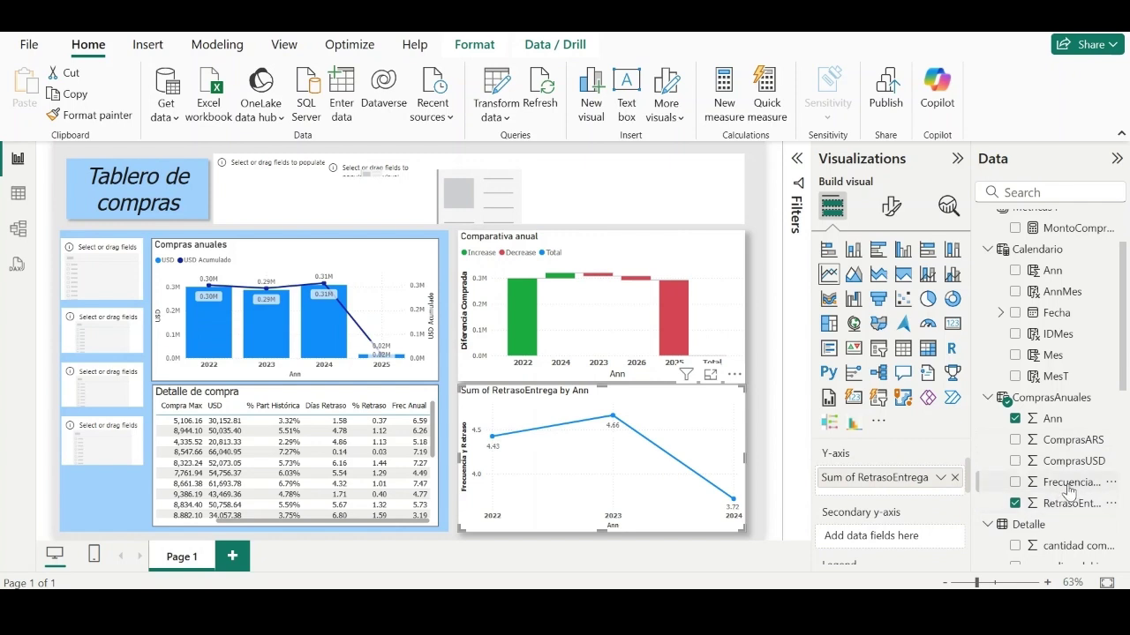
left_click_drag(1068, 487, 843, 536)
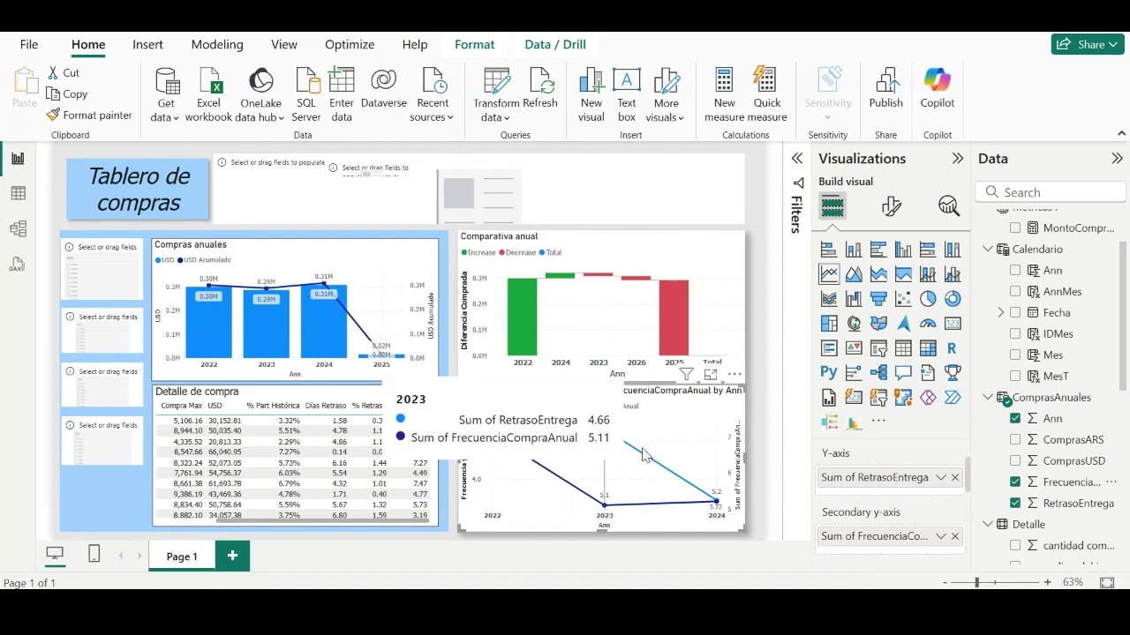
mouse_move(704, 457)
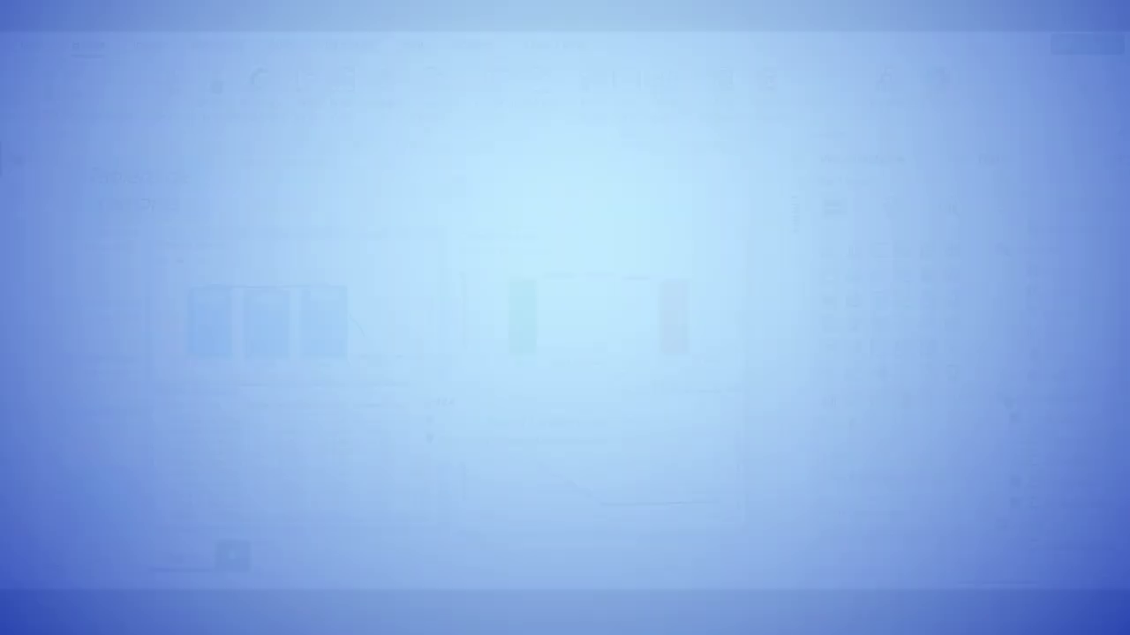